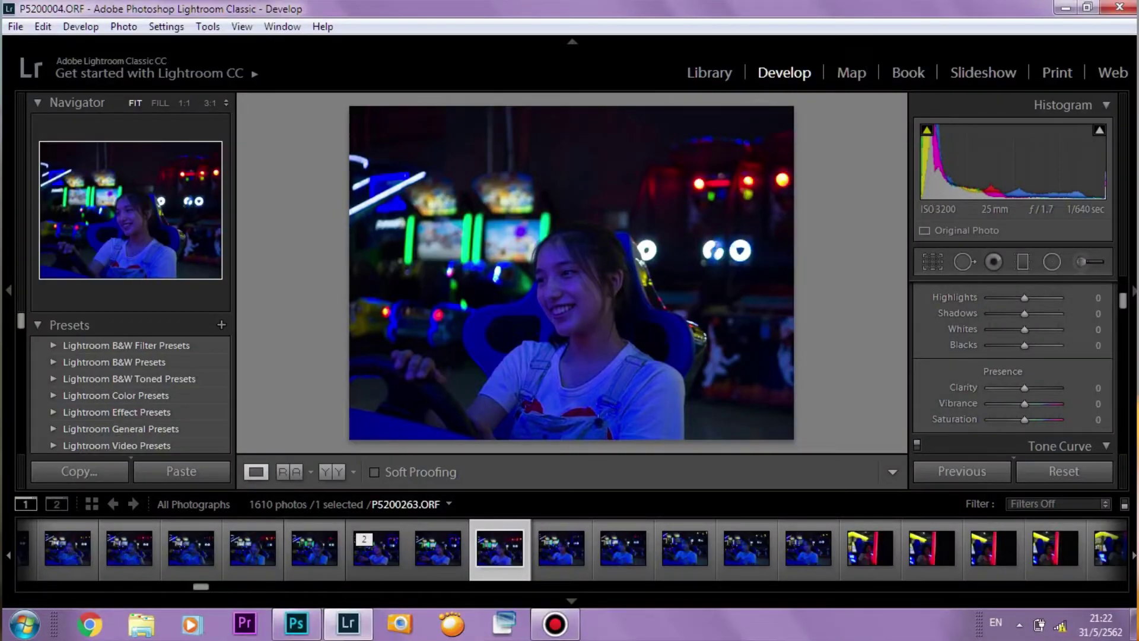
Warm the white balance Temp to about 7476 K (+7 tint), comparing typed values 7000 and 7119
{"action": "scroll", "coordinate": [1014, 367], "scroll_direction": "up", "scroll_amount": 3}
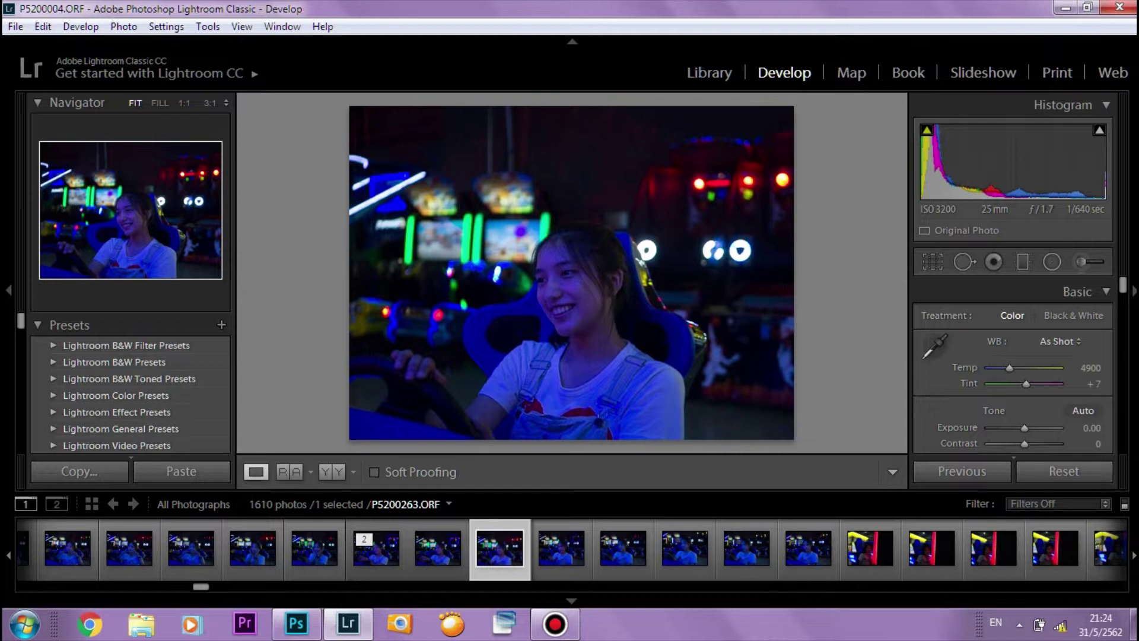
{"action": "mouse_move", "coordinate": [1009, 367]}
{"action": "left_mouse_down"}
{"action": "mouse_move", "coordinate": [1035, 368]}
{"action": "mouse_move", "coordinate": [1025, 368]}
{"action": "left_mouse_up"}
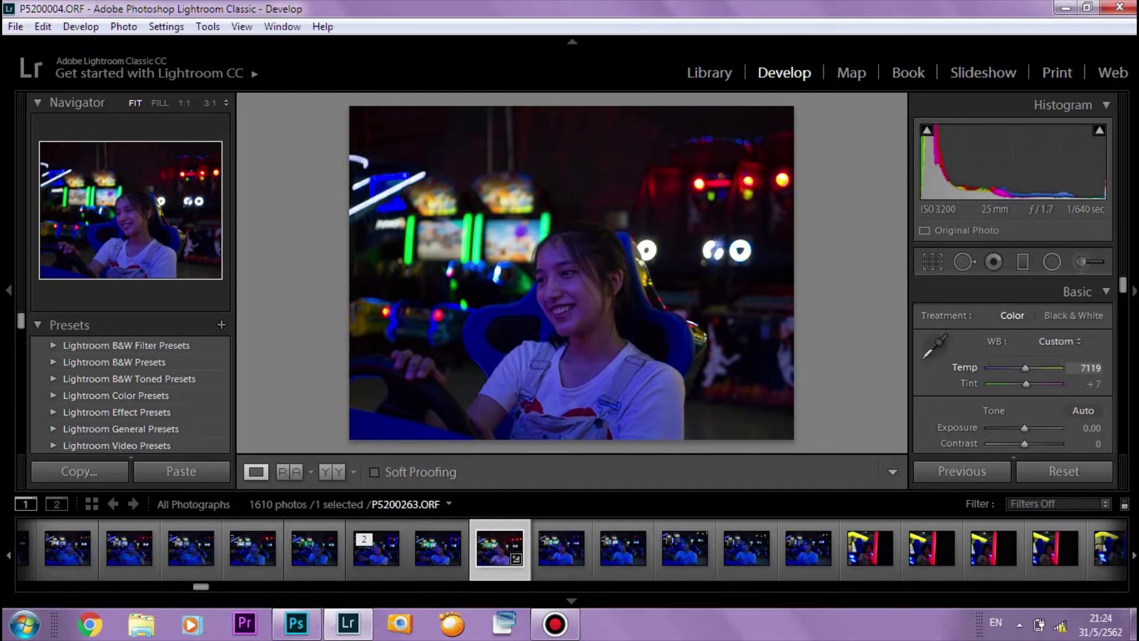
{"action": "left_click_drag", "start_coordinate": [1025, 367], "coordinate": [1028, 368]}
{"action": "type", "text": "7000"}
{"action": "key", "text": "Return"}
{"action": "type", "text": "7119"}
{"action": "key", "text": "Return"}
{"action": "key", "text": "ctrl+z"}
{"action": "key", "text": "ctrl+z"}
{"action": "scroll", "coordinate": [1068, 379], "scroll_direction": "down", "scroll_amount": 4}
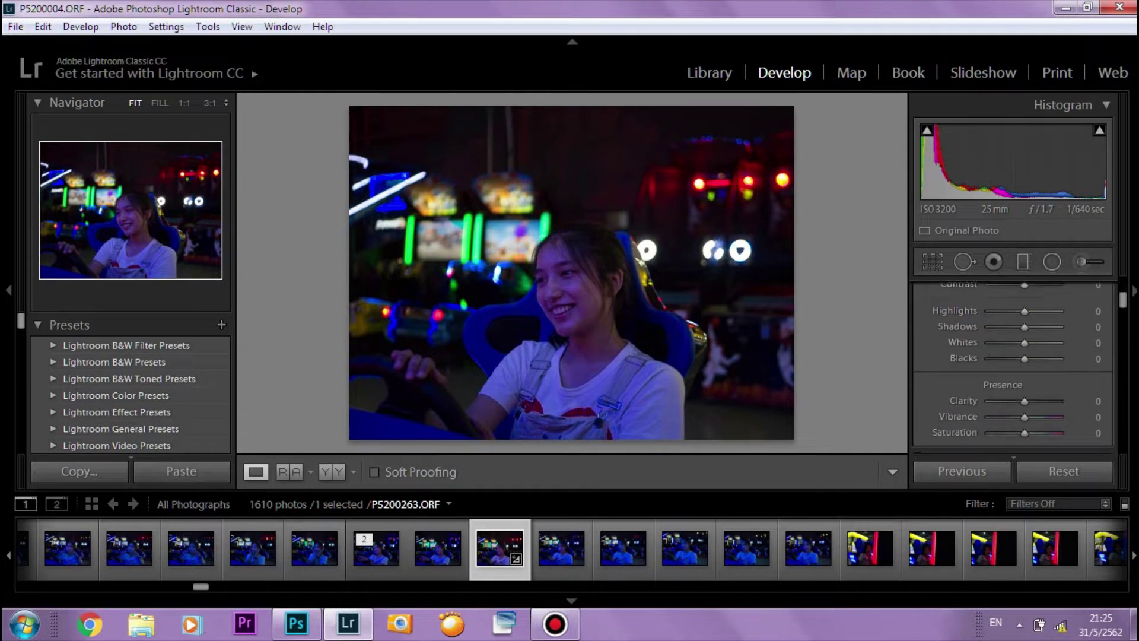
Lift Shadows to +100 and lower Highlights to −14, then ease Shadows back to about +71
{"action": "scroll", "coordinate": [1068, 379], "scroll_direction": "up", "scroll_amount": 1}
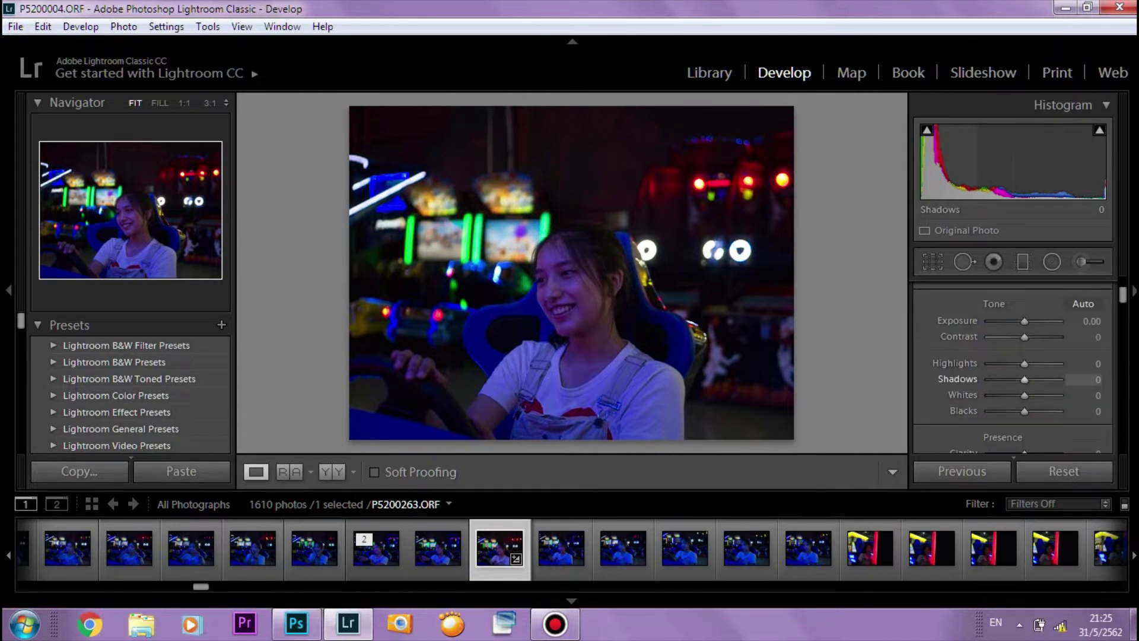
{"action": "left_click_drag", "start_coordinate": [1024, 379], "coordinate": [1061, 379]}
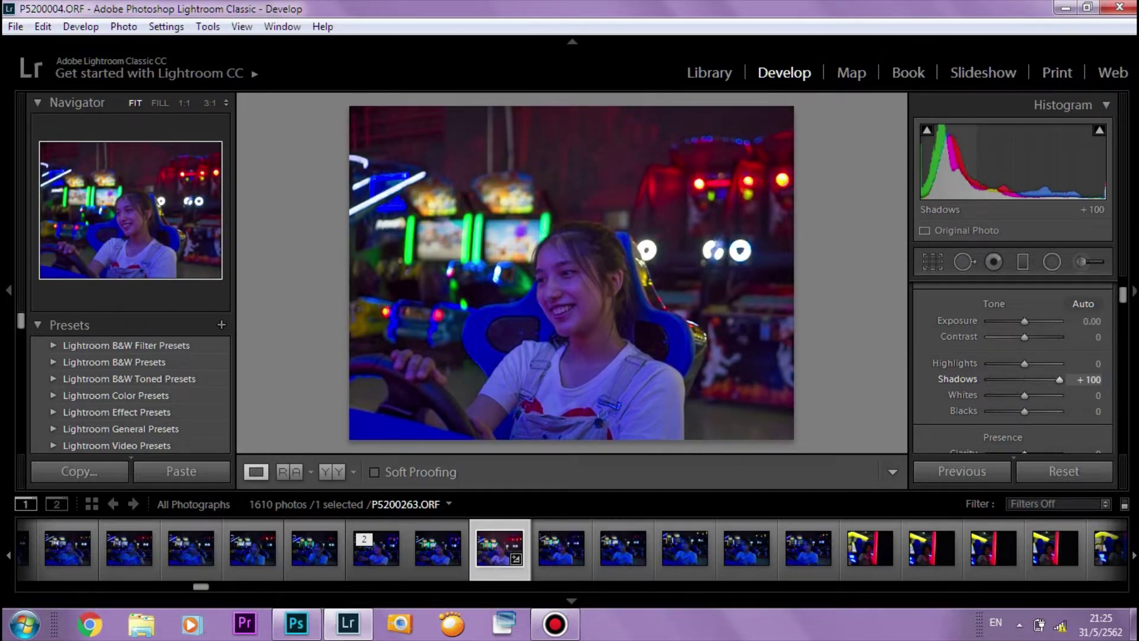
{"action": "left_click_drag", "start_coordinate": [1024, 363], "coordinate": [1019, 363]}
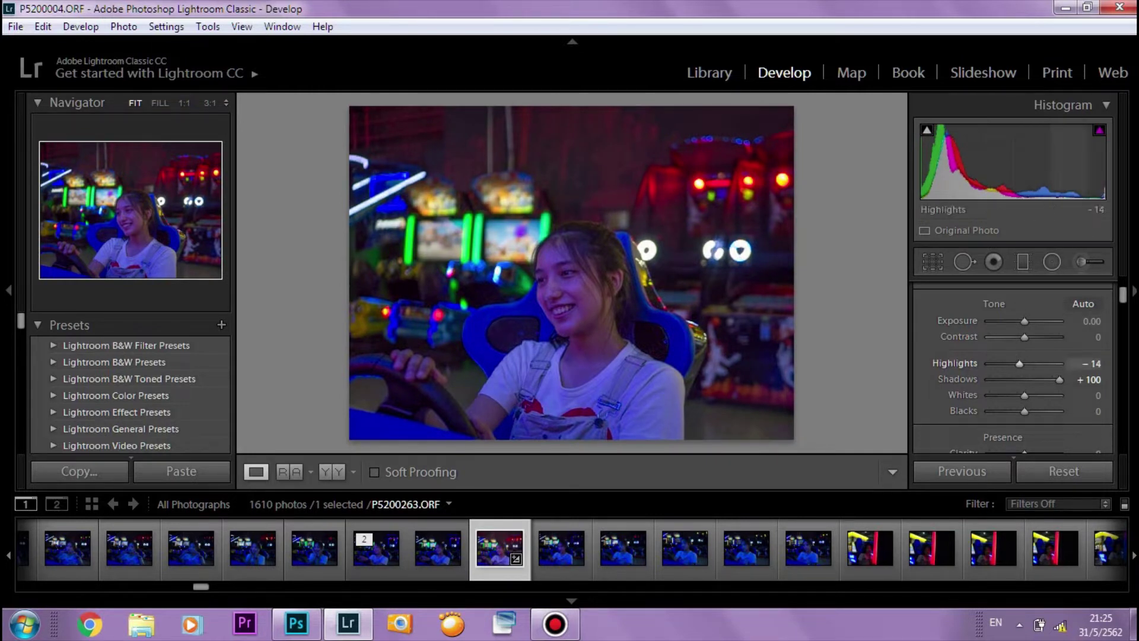
{"action": "left_click_drag", "start_coordinate": [984, 166], "coordinate": [968, 166]}
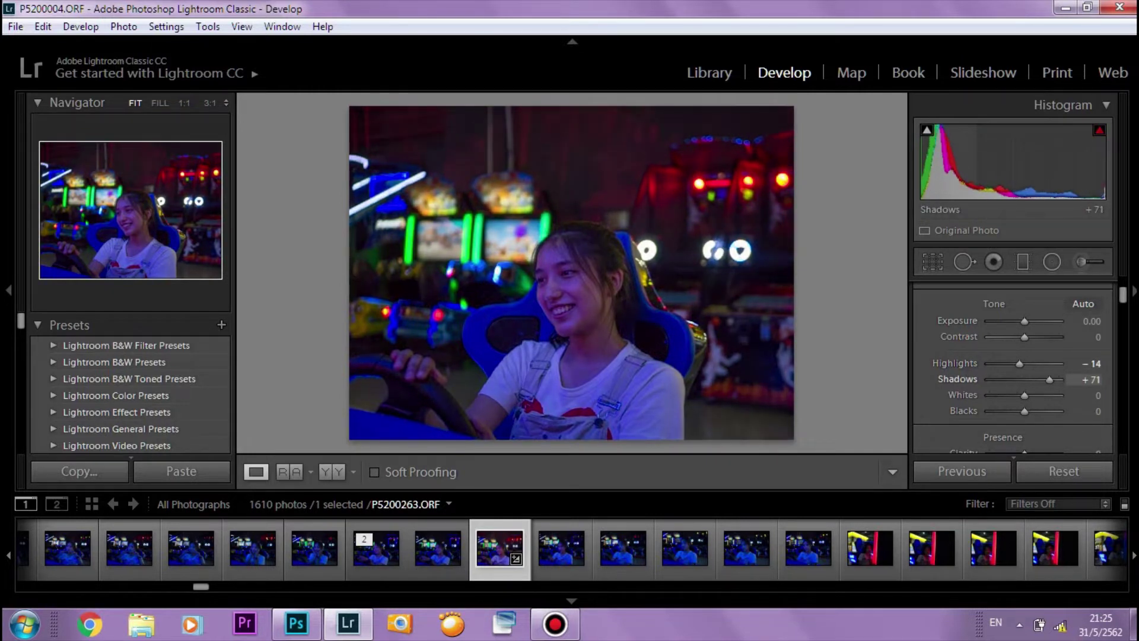
{"action": "scroll", "coordinate": [1013, 367], "scroll_direction": "down", "scroll_amount": 3}
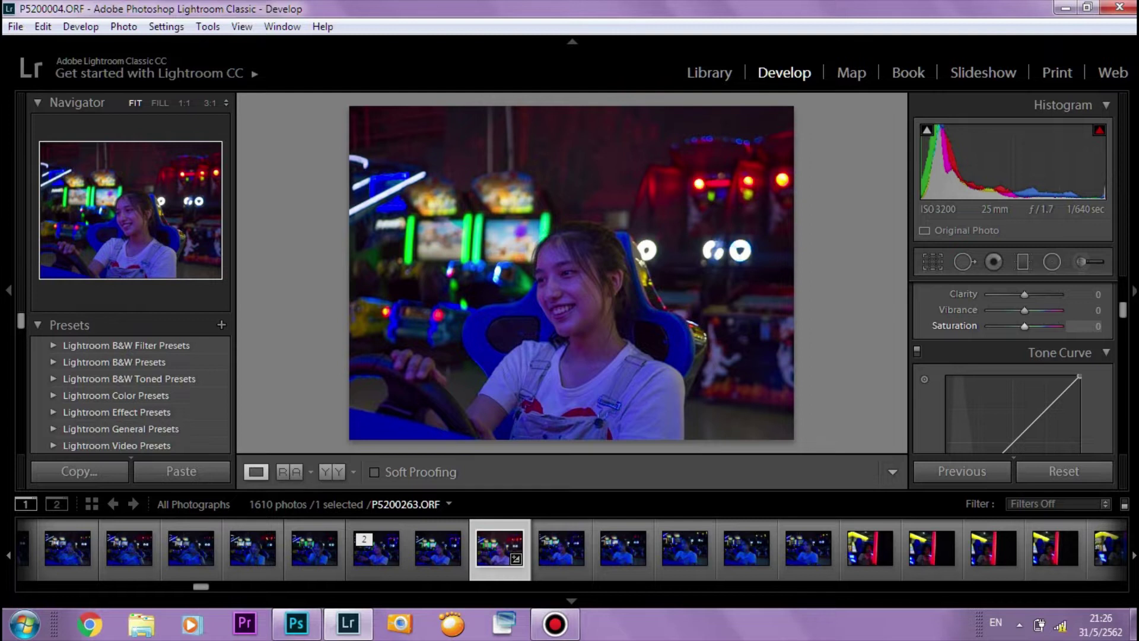
Add three control points to the tone curve: mid, upper and lower
{"action": "scroll", "coordinate": [1011, 356], "scroll_direction": "down", "scroll_amount": 3}
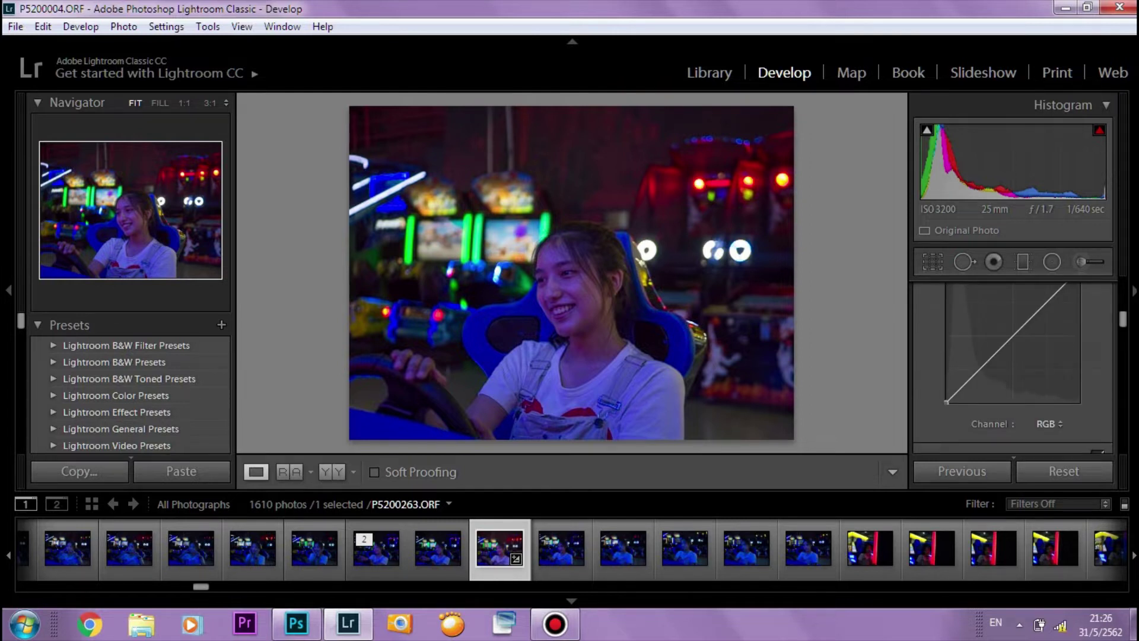
{"action": "scroll", "coordinate": [1012, 368], "scroll_direction": "up", "scroll_amount": 2}
{"action": "scroll", "coordinate": [1012, 368], "scroll_direction": "down", "scroll_amount": 2}
{"action": "scroll", "coordinate": [1012, 368], "scroll_direction": "up", "scroll_amount": 2}
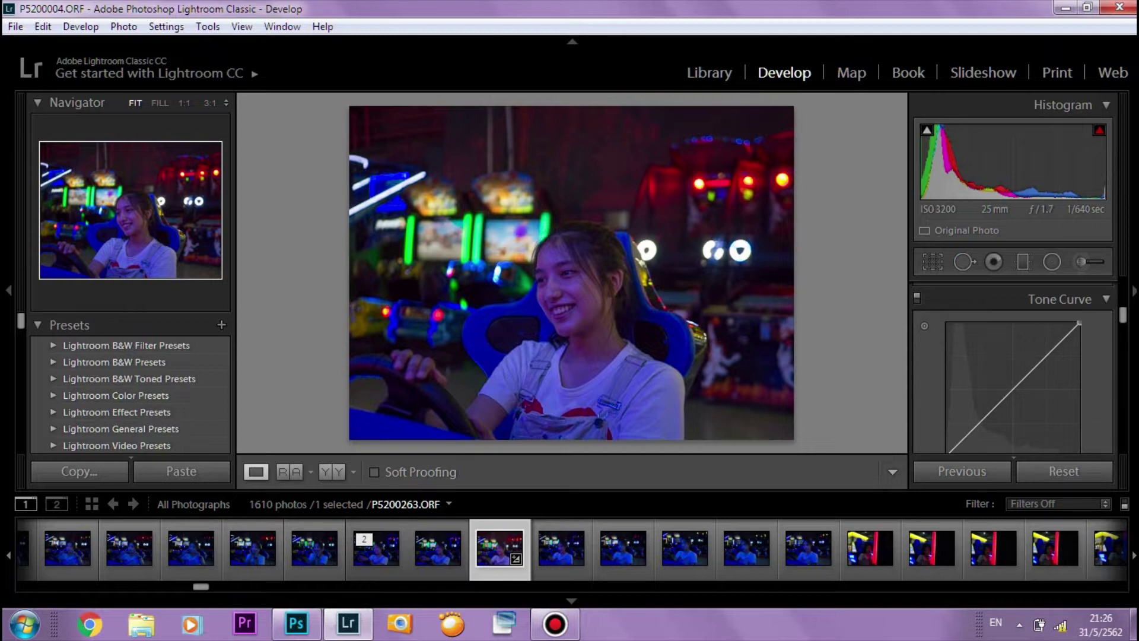
{"action": "scroll", "coordinate": [1012, 367], "scroll_direction": "down", "scroll_amount": 3}
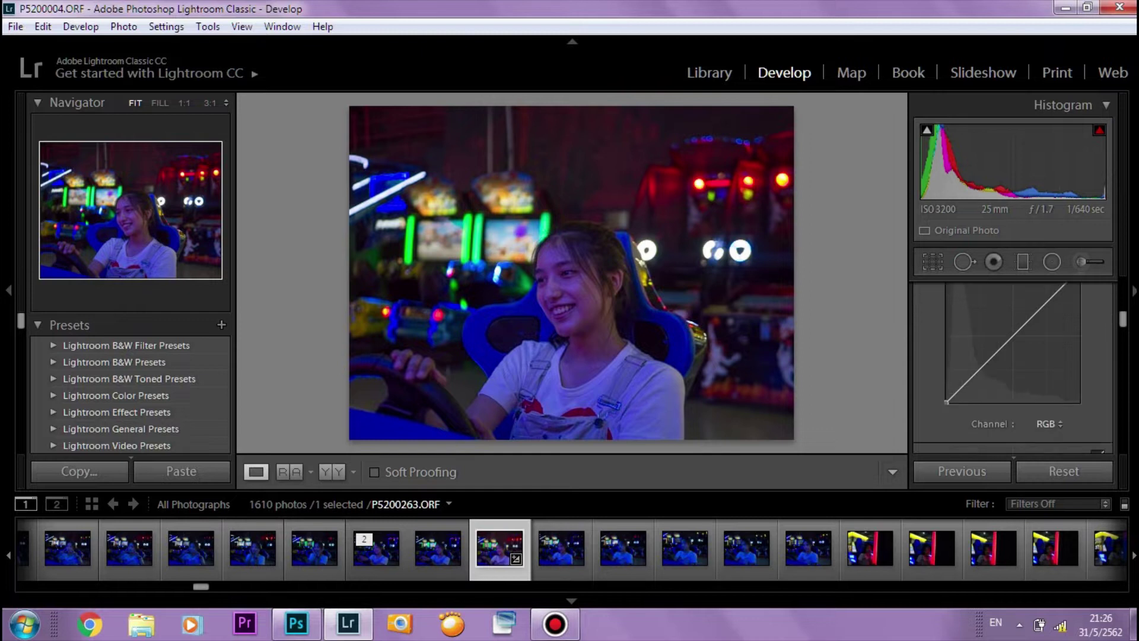
{"action": "scroll", "coordinate": [1012, 368], "scroll_direction": "up", "scroll_amount": 3}
{"action": "left_click", "coordinate": [1010, 391]}
{"action": "key", "text": "alt"}
{"action": "left_click", "coordinate": [1048, 353]}
{"action": "left_click", "coordinate": [983, 419]}
Lift the curve's black point and lower its white point to 96.9%
{"action": "scroll", "coordinate": [982, 418], "scroll_direction": "down", "scroll_amount": 2}
{"action": "key", "text": "alt"}
{"action": "left_click_drag", "start_coordinate": [947, 403], "coordinate": [946, 395]}
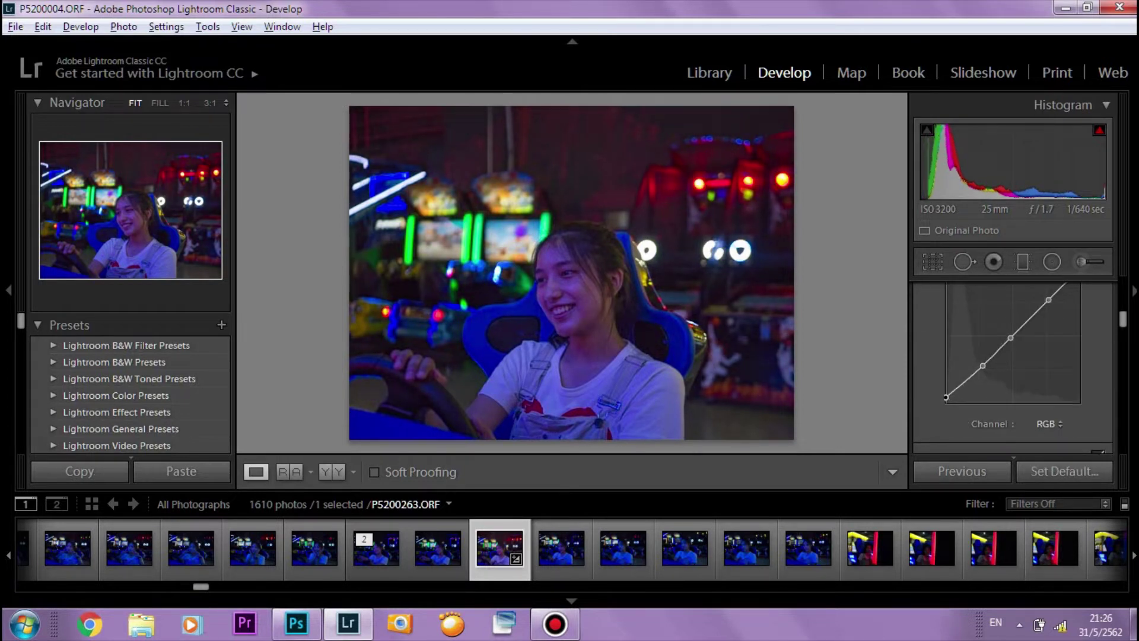
{"action": "scroll", "coordinate": [1008, 368], "scroll_direction": "up", "scroll_amount": 3}
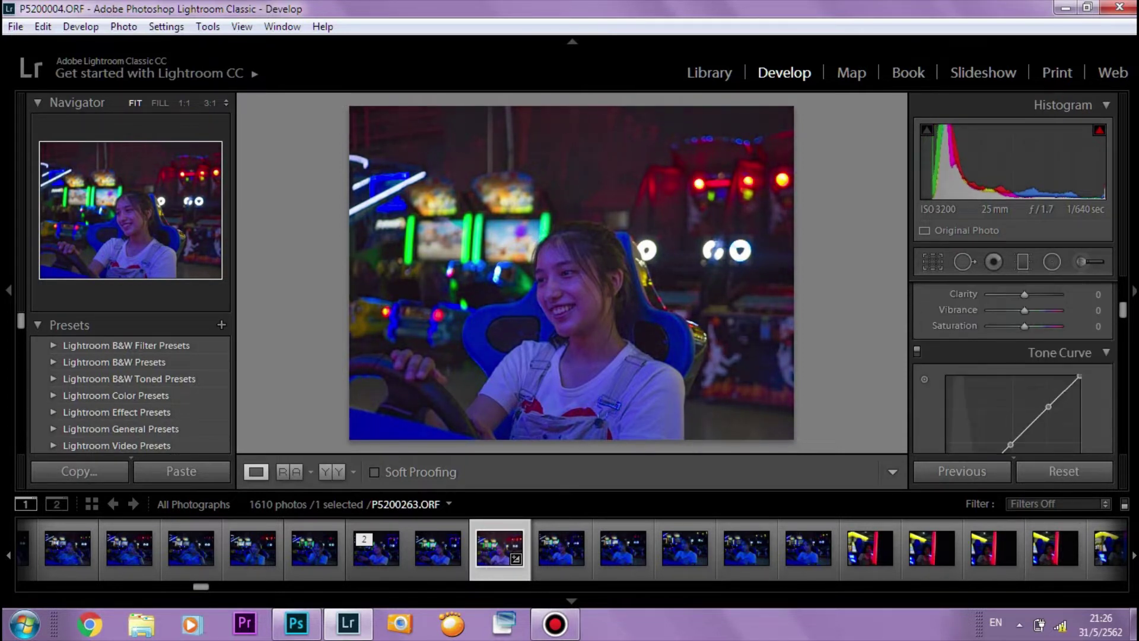
{"action": "scroll", "coordinate": [1012, 368], "scroll_direction": "down", "scroll_amount": 2}
{"action": "scroll", "coordinate": [1012, 368], "scroll_direction": "up", "scroll_amount": 2}
{"action": "key", "text": "alt"}
{"action": "left_click_drag", "start_coordinate": [1079, 375], "coordinate": [1079, 376]}
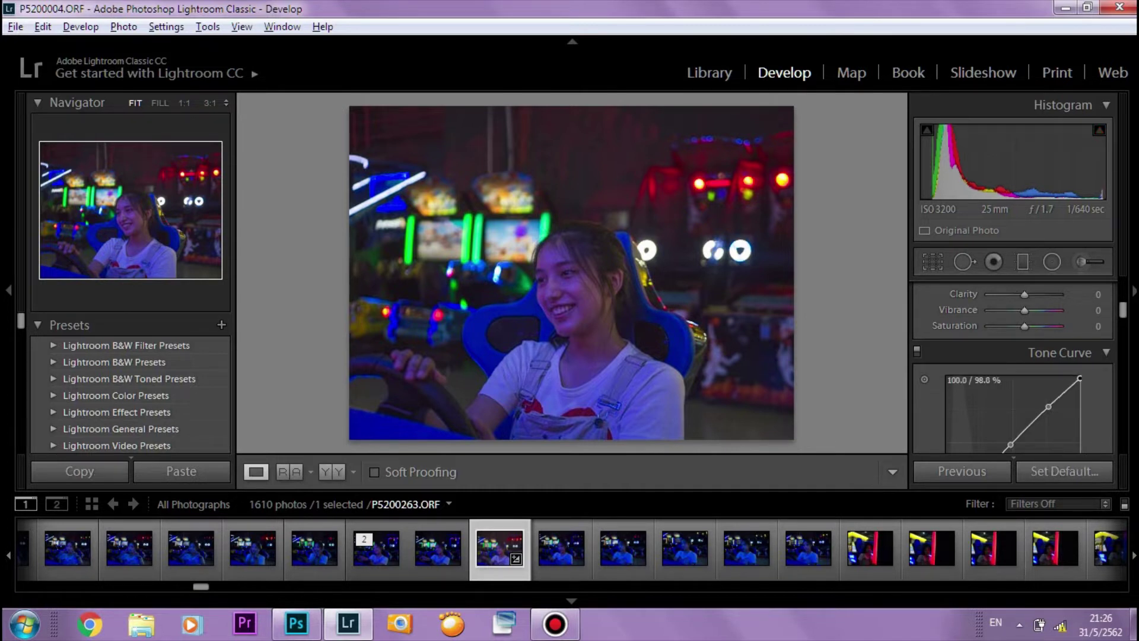
{"action": "left_click_drag", "start_coordinate": [1080, 377], "coordinate": [1079, 379]}
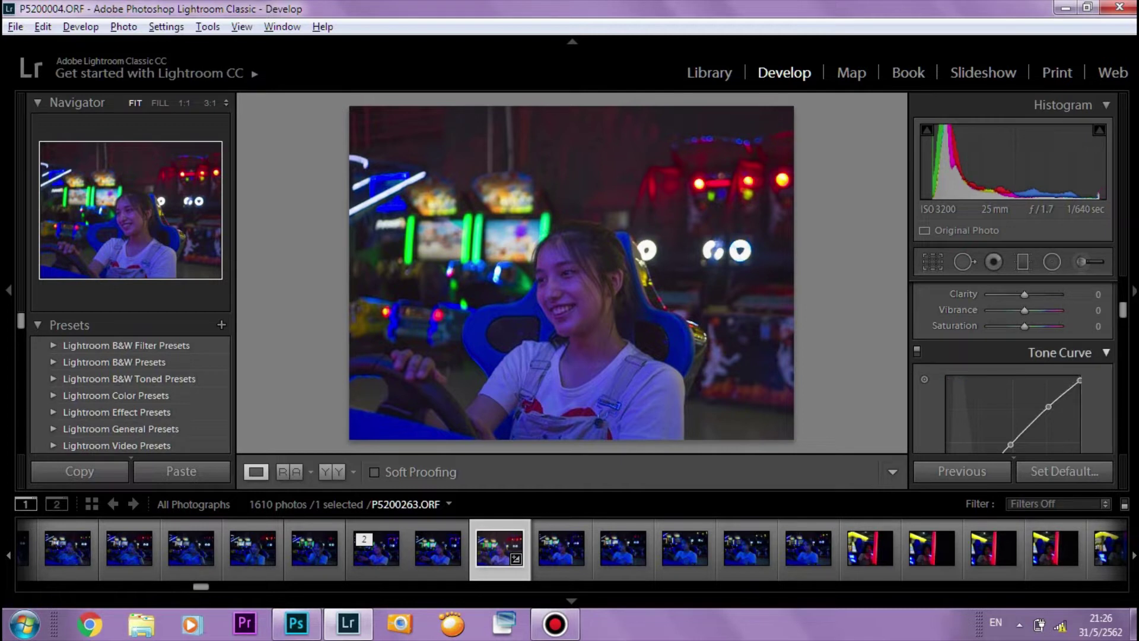
{"action": "scroll", "coordinate": [1008, 356], "scroll_direction": "down", "scroll_amount": 5}
{"action": "scroll", "coordinate": [1013, 367], "scroll_direction": "down", "scroll_amount": 3}
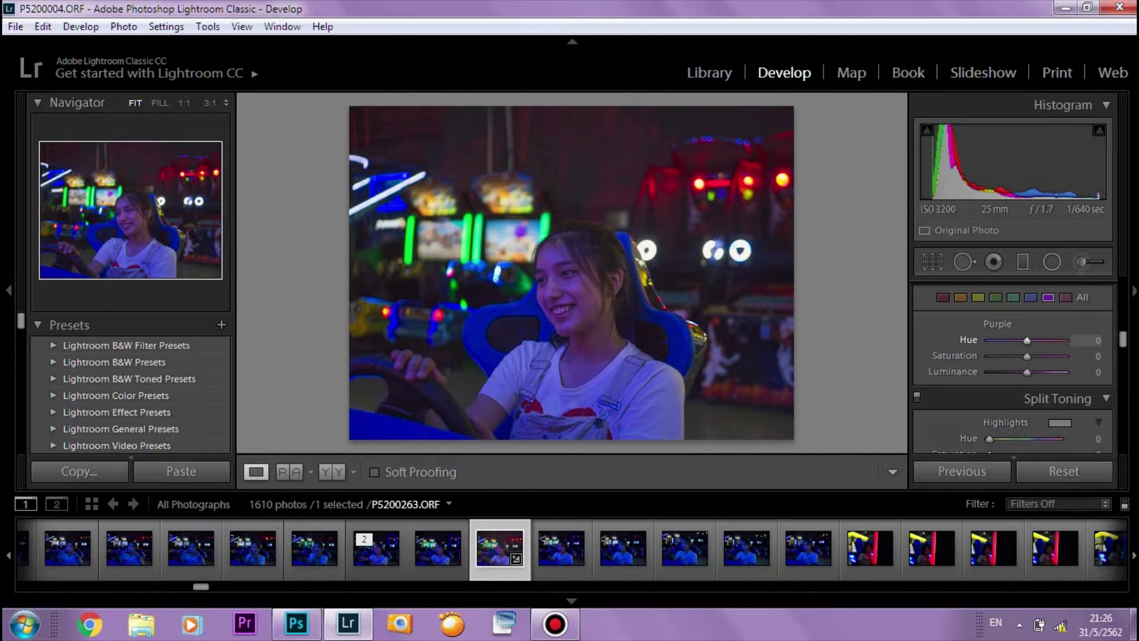
Reopen the HSL/Color section and show its per-colour adjustments
{"action": "scroll", "coordinate": [1013, 351], "scroll_direction": "up", "scroll_amount": 2}
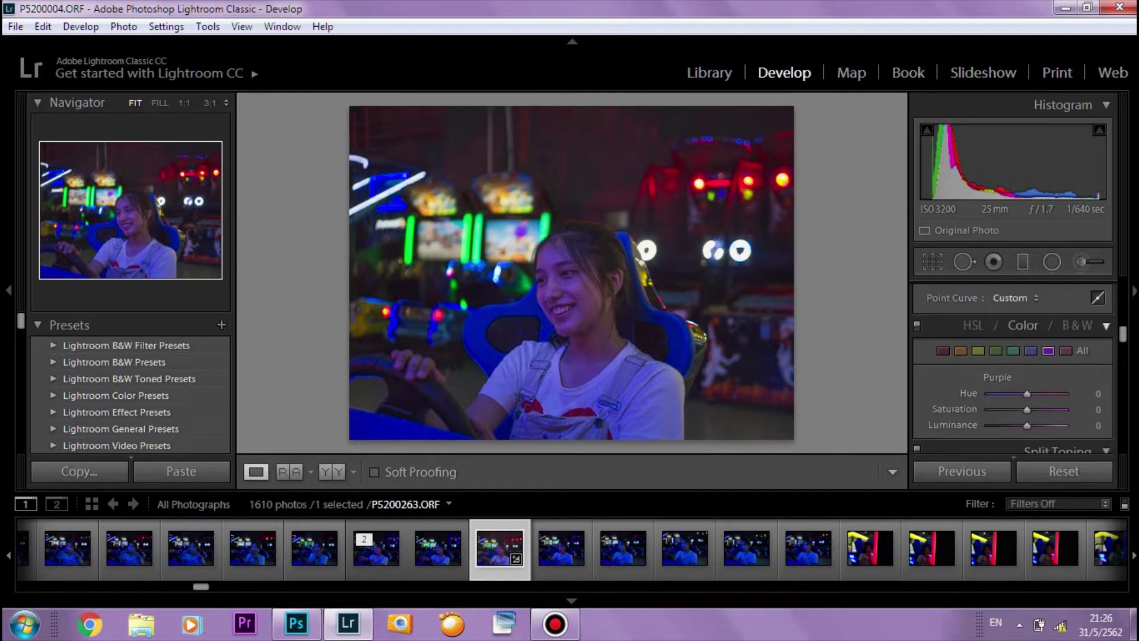
{"action": "left_click", "coordinate": [1106, 326]}
{"action": "left_click", "coordinate": [972, 325]}
{"action": "scroll", "coordinate": [1091, 346], "scroll_direction": "down", "scroll_amount": 2}
{"action": "scroll", "coordinate": [1013, 368], "scroll_direction": "up", "scroll_amount": 2}
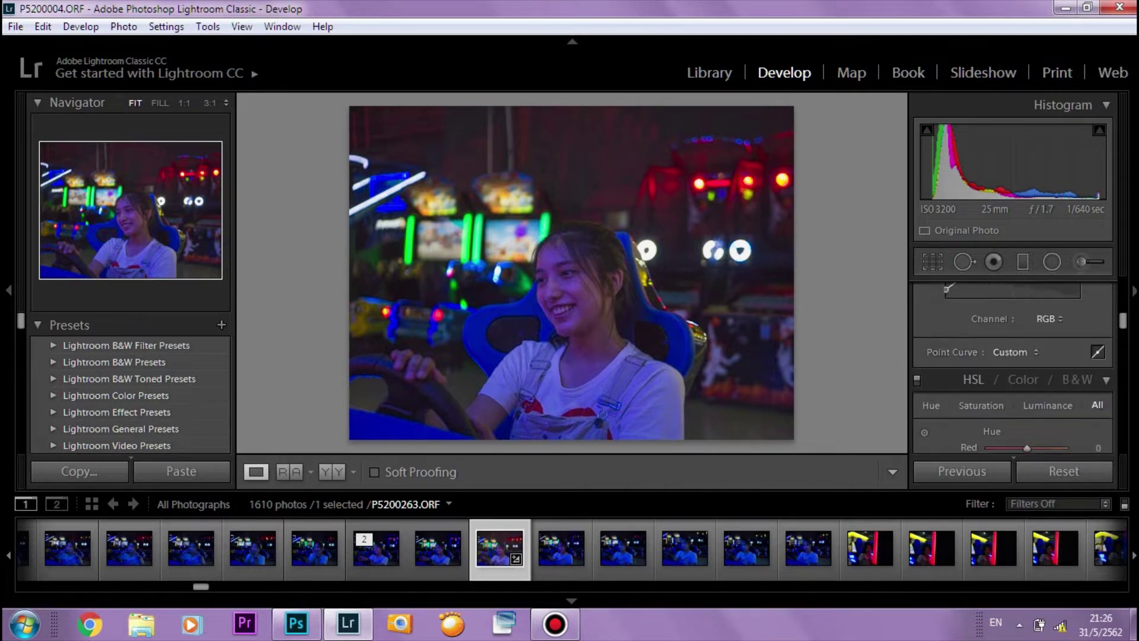
{"action": "left_click", "coordinate": [1022, 379]}
{"action": "scroll", "coordinate": [1013, 368], "scroll_direction": "down", "scroll_amount": 2}
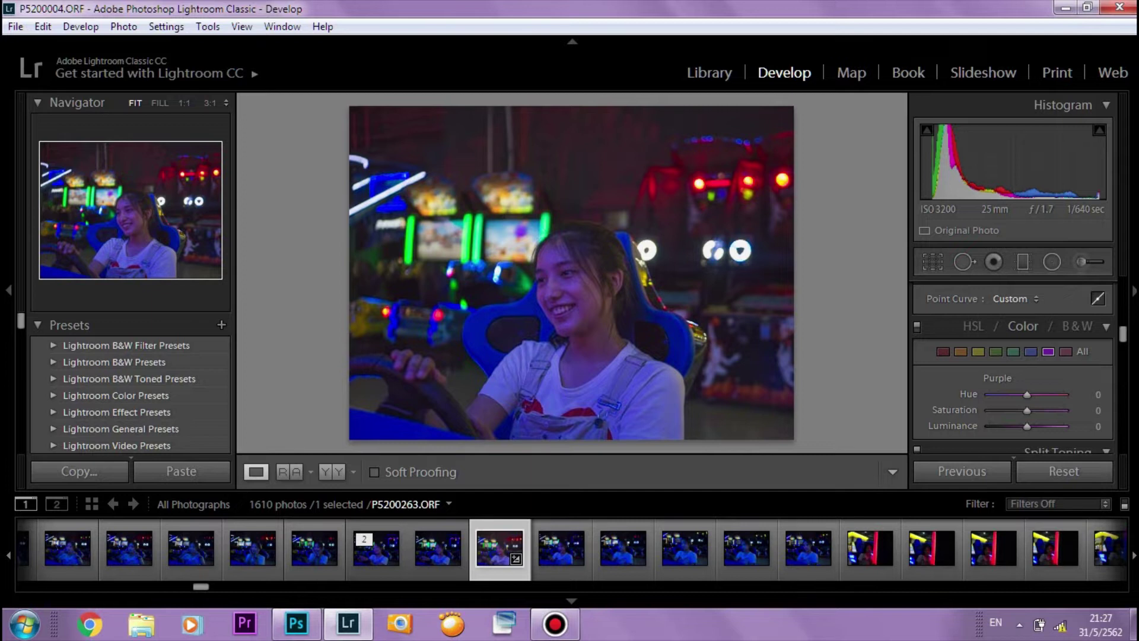
Set Magenta to hue +16, saturation +20 and luminance +73
{"action": "left_click", "coordinate": [1066, 351]}
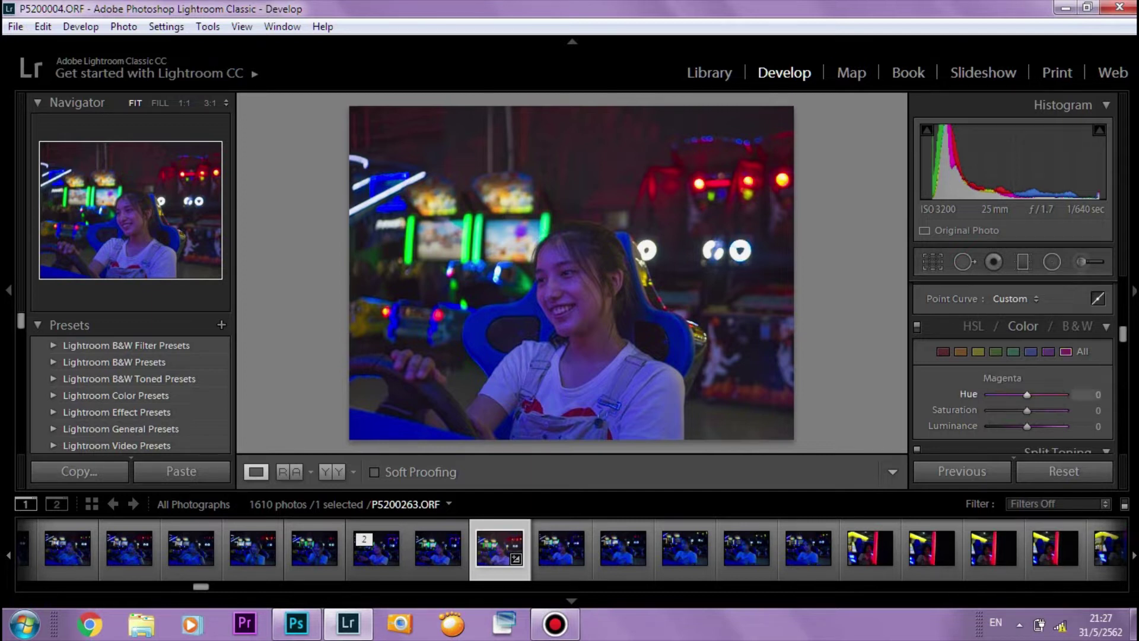
{"action": "left_click_drag", "start_coordinate": [1026, 394], "coordinate": [1032, 394]}
{"action": "left_click_drag", "start_coordinate": [1027, 410], "coordinate": [1054, 426]}
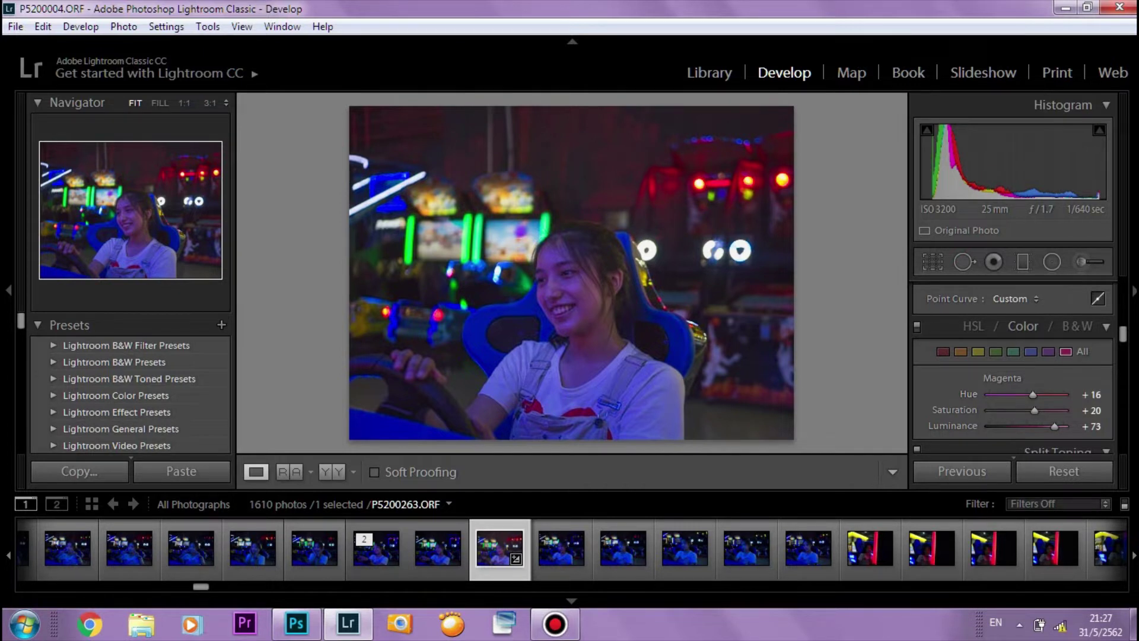
Compare against the blue HUD image 8.jpg in Photoshop, then return to Lightroom
{"action": "left_click", "coordinate": [1048, 351]}
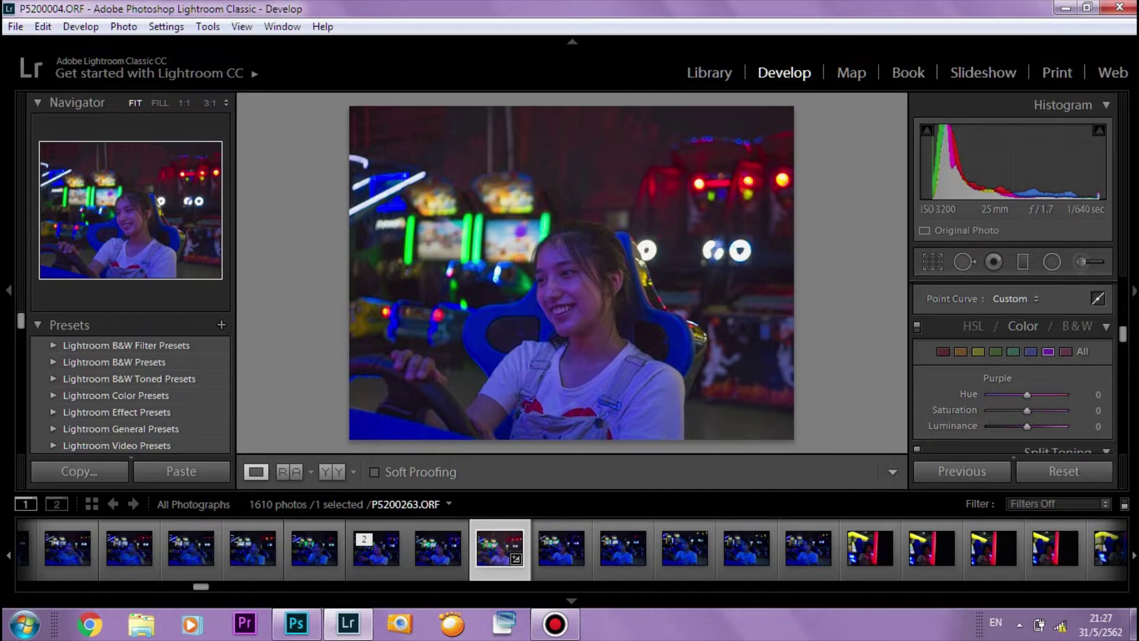
{"action": "left_click", "coordinate": [295, 623]}
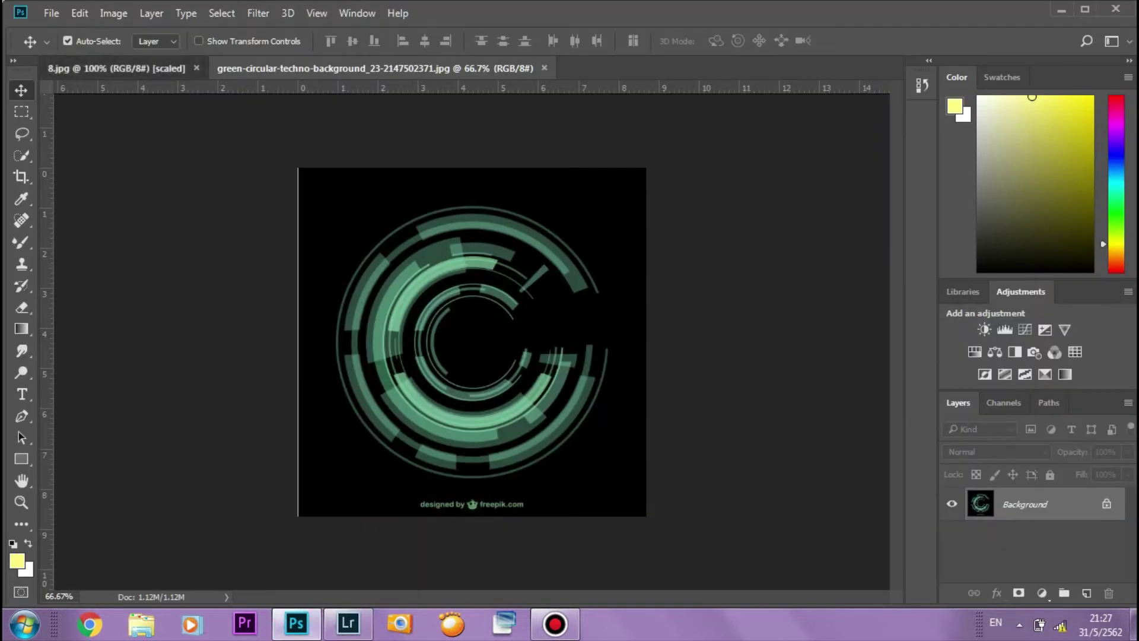
{"action": "left_click", "coordinate": [115, 68]}
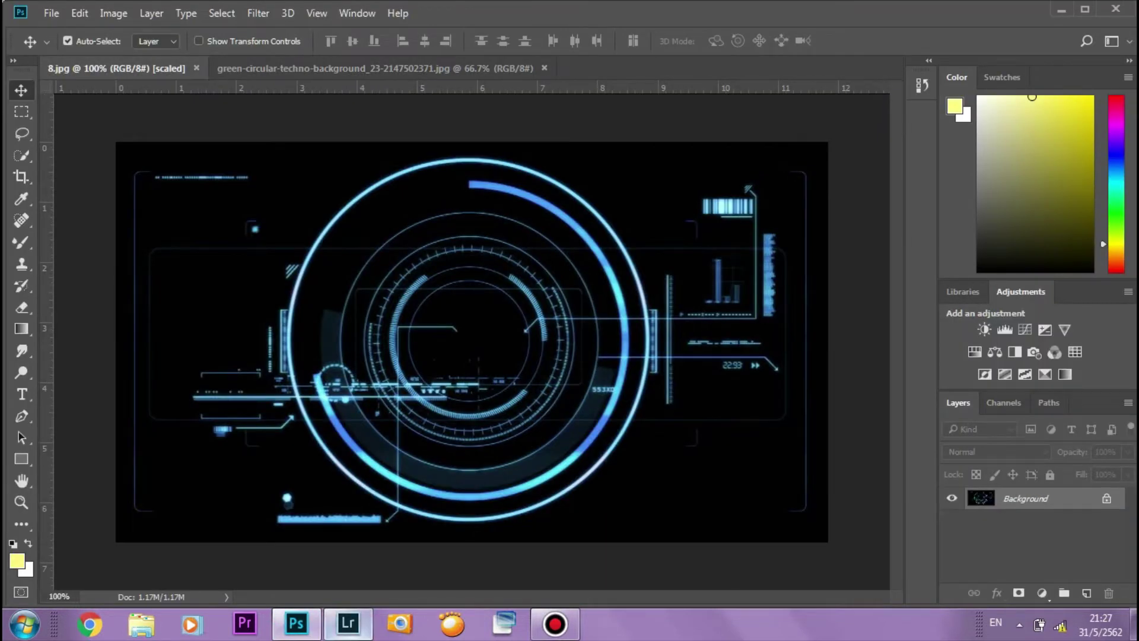
{"action": "left_click", "coordinate": [348, 623]}
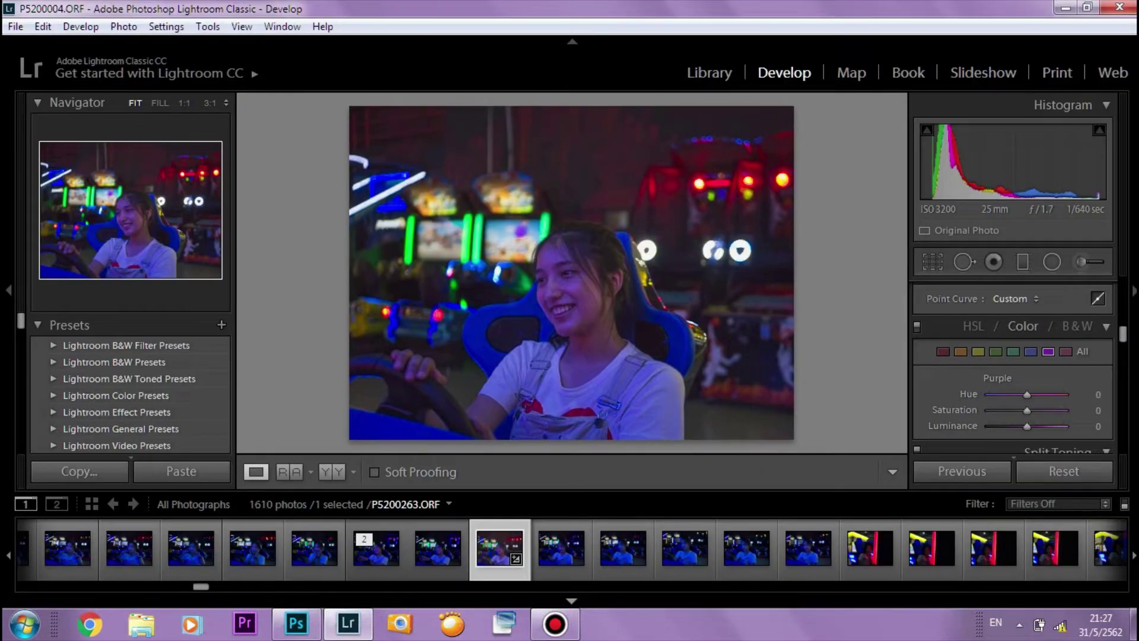
Lower the Purple hue while raising its saturation and luminance; shift Blue toward cyan and brighten it
{"action": "left_click_drag", "start_coordinate": [1027, 394], "coordinate": [1014, 394]}
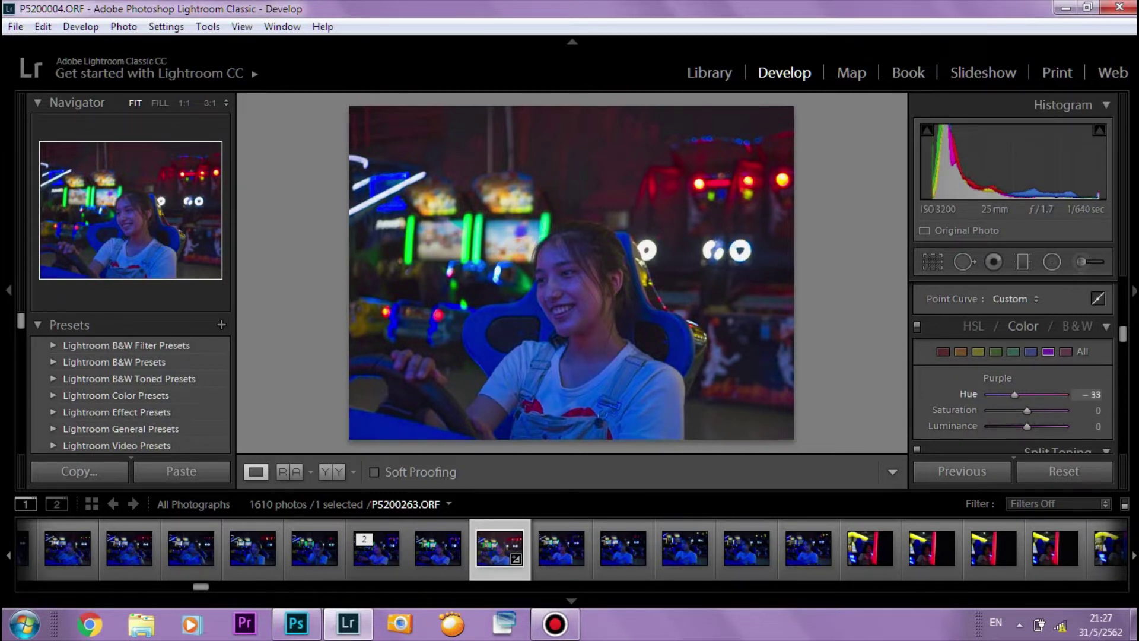
{"action": "left_click_drag", "start_coordinate": [1027, 410], "coordinate": [1047, 427]}
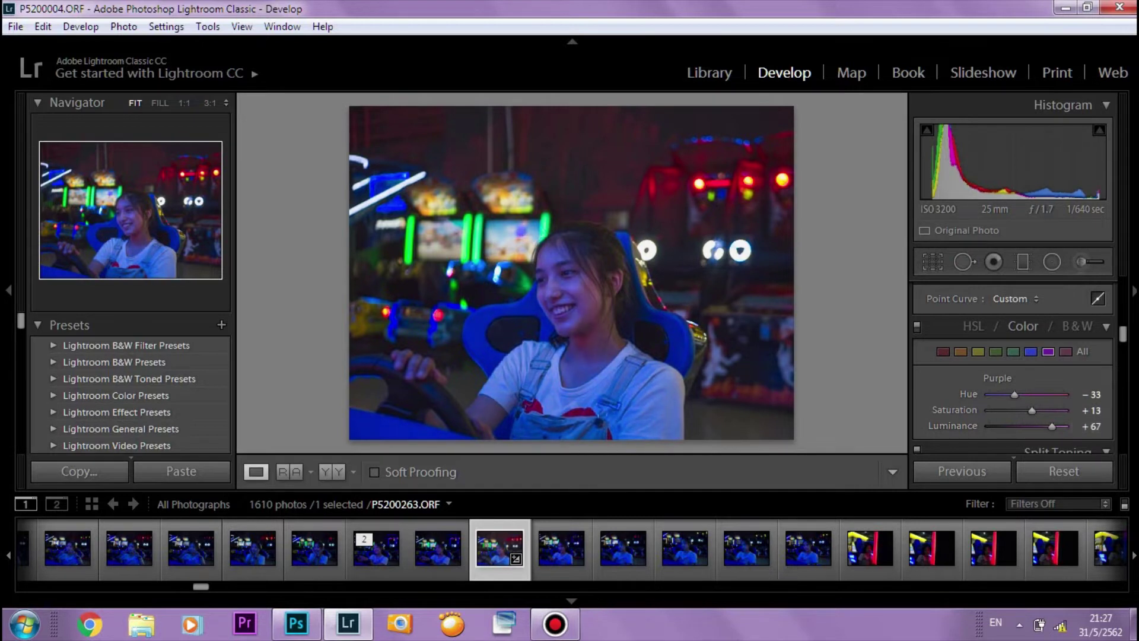
{"action": "left_click", "coordinate": [1030, 351]}
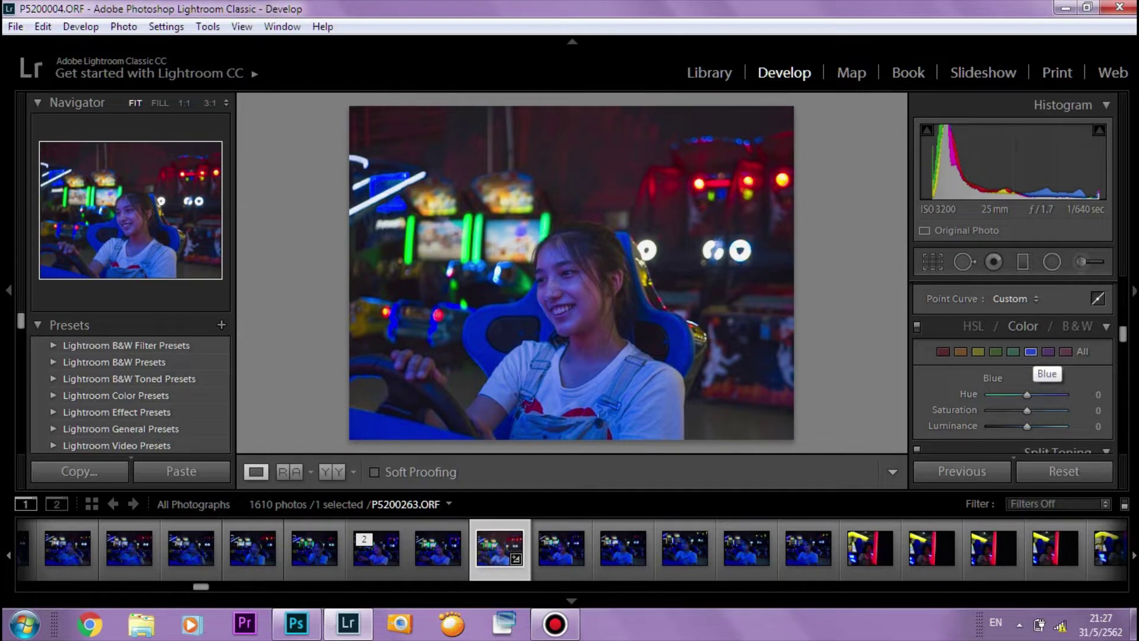
{"action": "left_click_drag", "start_coordinate": [1026, 393], "coordinate": [1022, 394]}
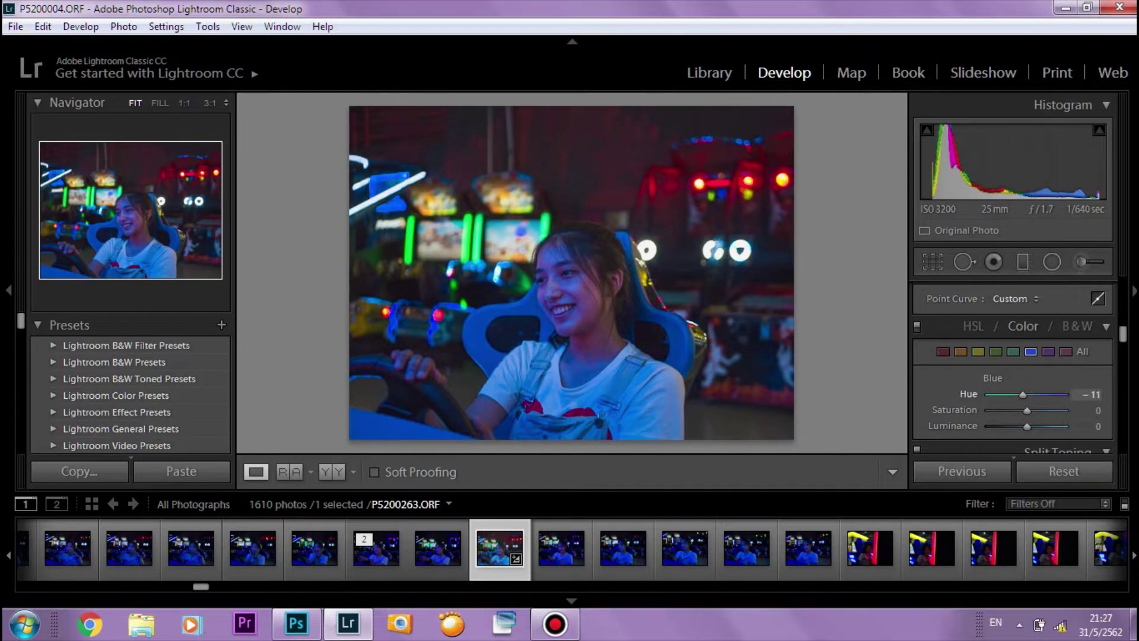
{"action": "left_click_drag", "start_coordinate": [1022, 393], "coordinate": [1002, 410]}
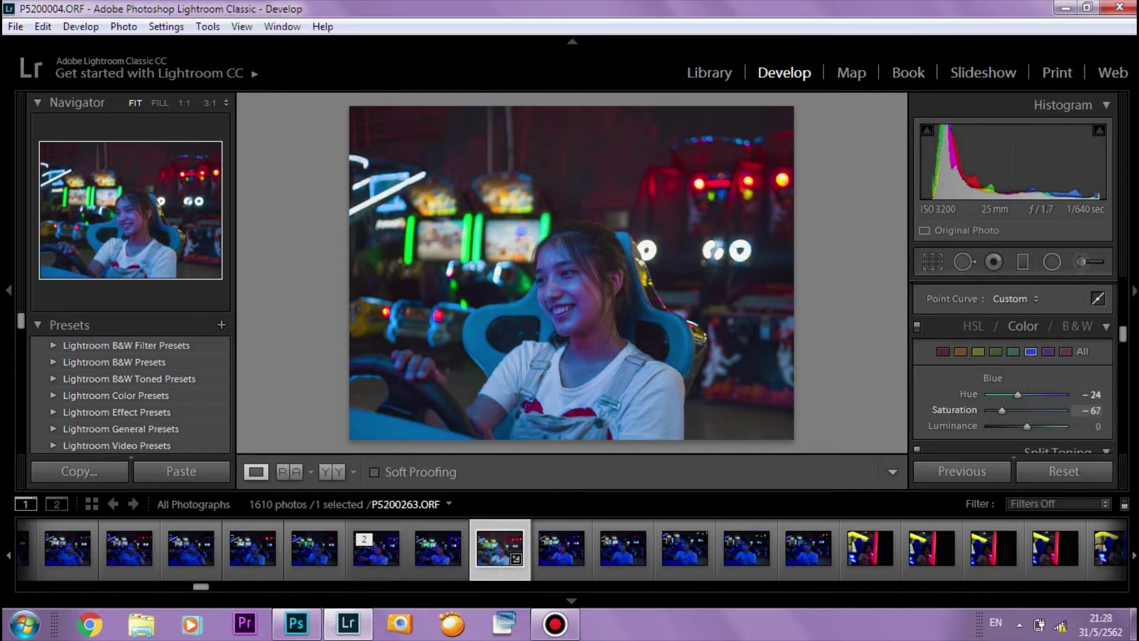
{"action": "mouse_move", "coordinate": [1027, 426]}
{"action": "left_mouse_down"}
{"action": "mouse_move", "coordinate": [1038, 425]}
{"action": "mouse_move", "coordinate": [1013, 410]}
{"action": "mouse_move", "coordinate": [1022, 394]}
{"action": "left_mouse_up"}
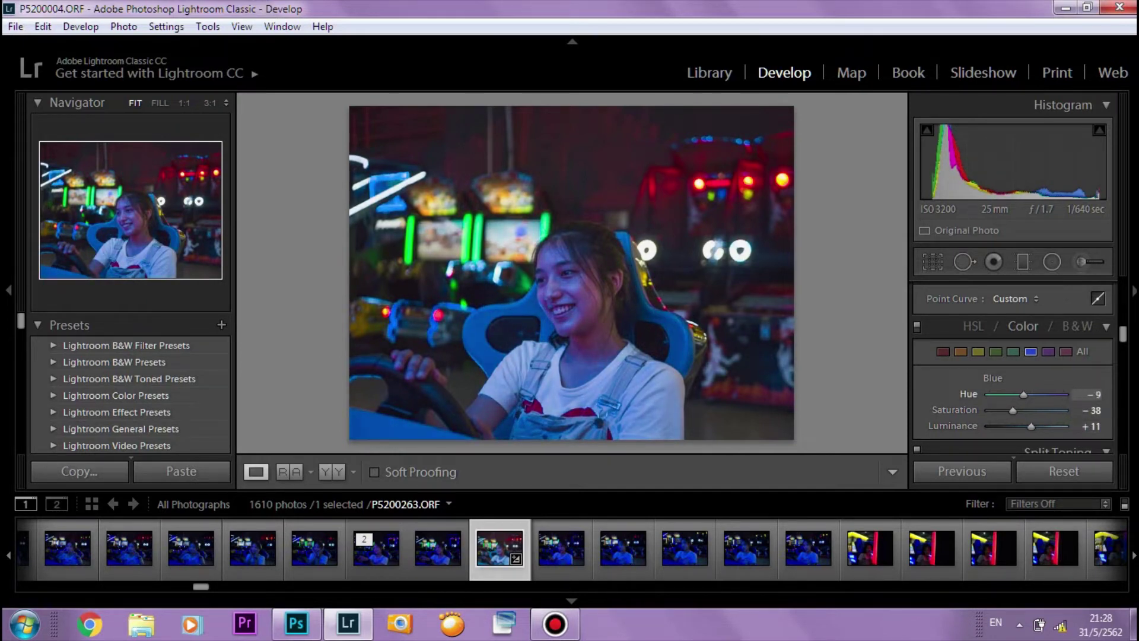
Set Aqua to hue +100, saturation +51, luminance +53; shift Green toward yellow and Yellow hue to −18
{"action": "left_click", "coordinate": [1013, 351]}
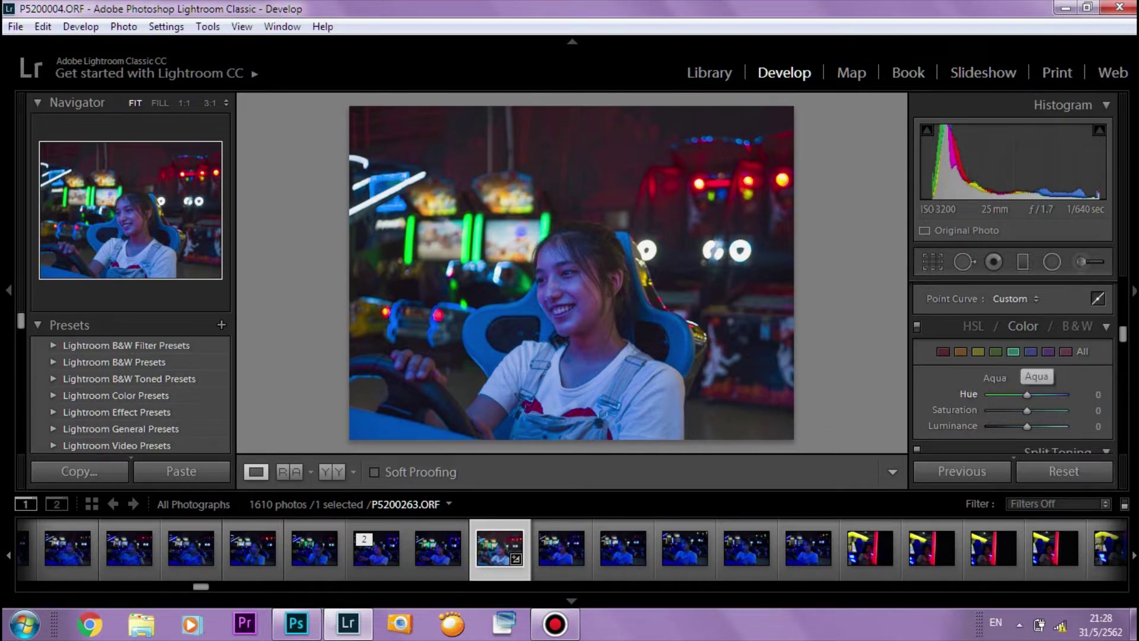
{"action": "mouse_move", "coordinate": [1026, 394]}
{"action": "left_mouse_down"}
{"action": "mouse_move", "coordinate": [1064, 394]}
{"action": "mouse_move", "coordinate": [1047, 425]}
{"action": "left_mouse_up"}
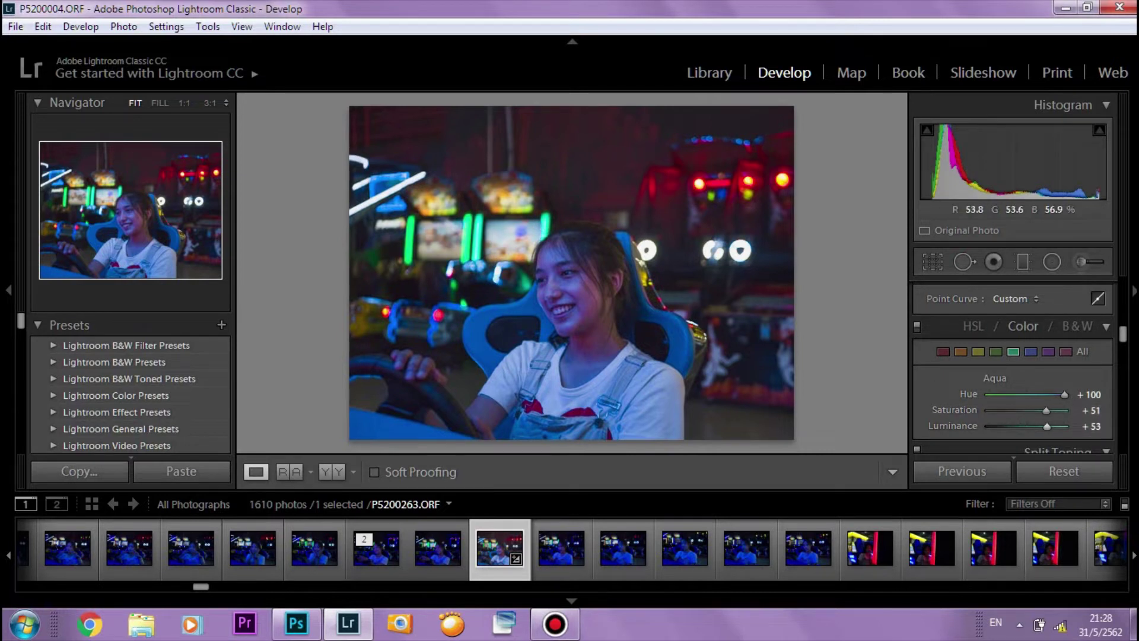
{"action": "left_click", "coordinate": [995, 351]}
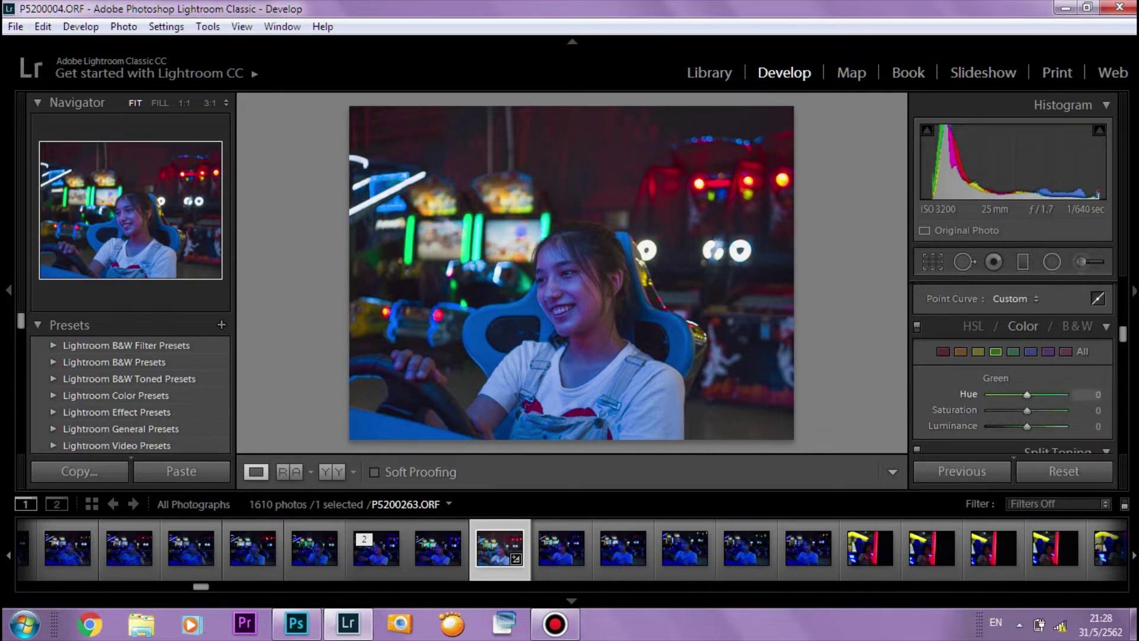
{"action": "left_click_drag", "start_coordinate": [1027, 395], "coordinate": [1009, 394]}
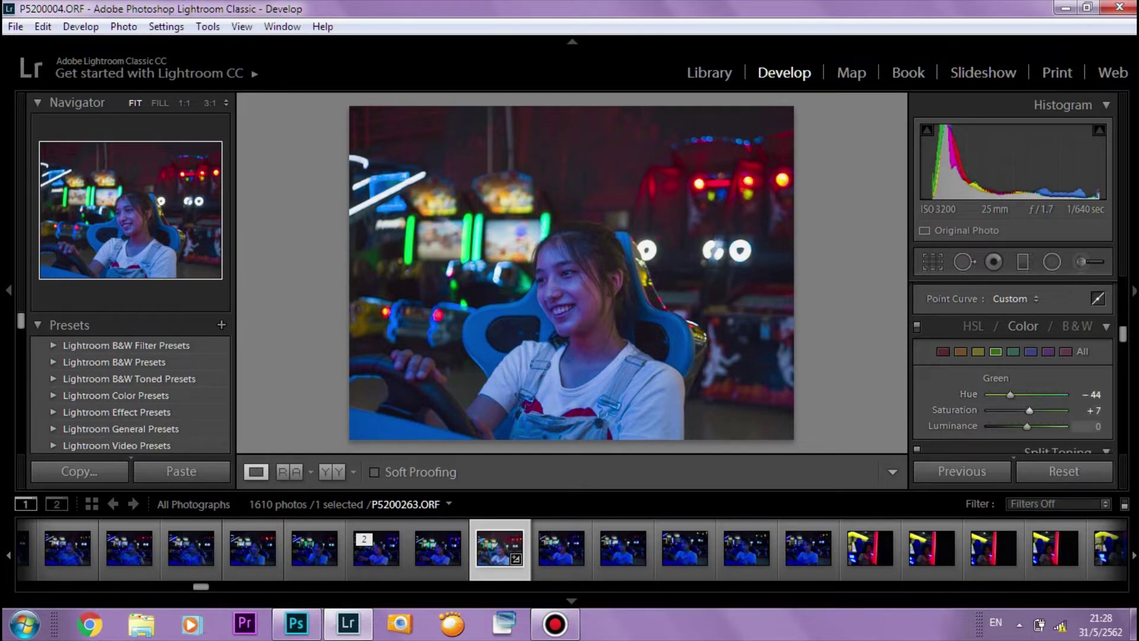
{"action": "left_click", "coordinate": [977, 352]}
{"action": "left_click_drag", "start_coordinate": [1026, 394], "coordinate": [1020, 394]}
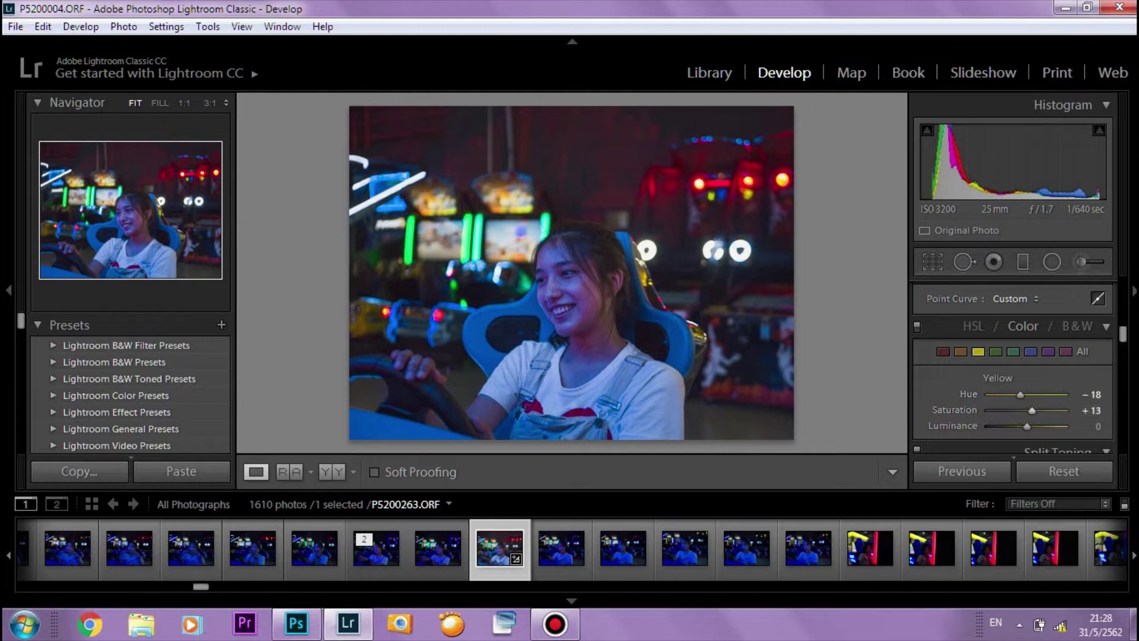
{"action": "left_click", "coordinate": [1013, 351]}
{"action": "mouse_move", "coordinate": [1027, 394]}
{"action": "left_mouse_down"}
{"action": "mouse_move", "coordinate": [1064, 394]}
{"action": "mouse_move", "coordinate": [1046, 426]}
{"action": "left_mouse_up"}
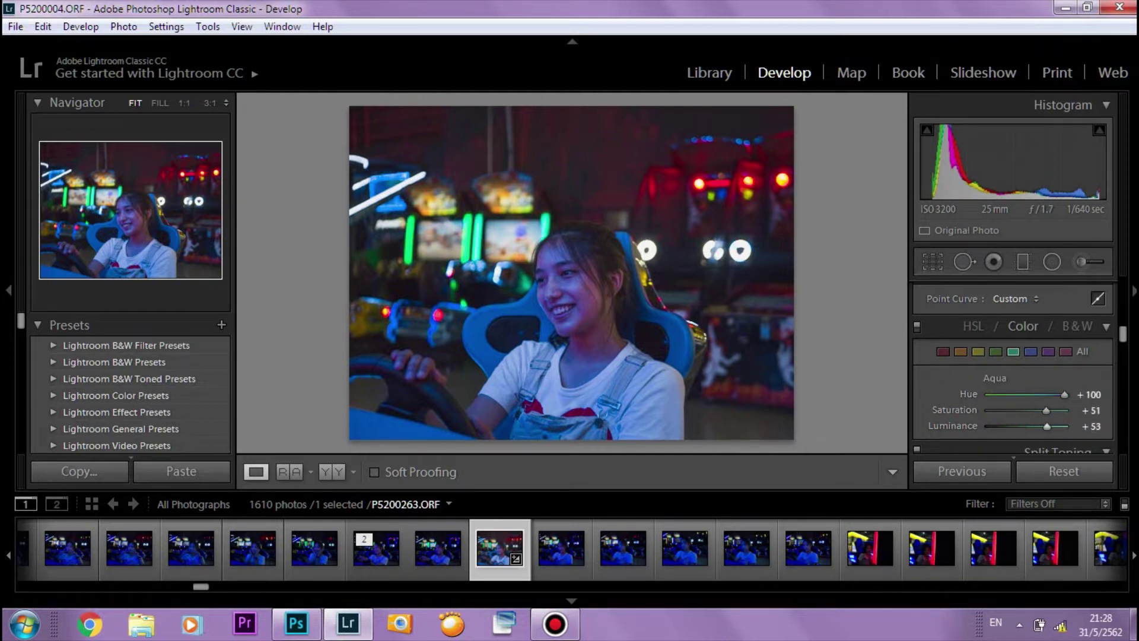
{"action": "left_click", "coordinate": [996, 351]}
{"action": "mouse_move", "coordinate": [1026, 395]}
{"action": "left_mouse_down"}
{"action": "mouse_move", "coordinate": [1010, 395]}
{"action": "mouse_move", "coordinate": [1036, 426]}
{"action": "mouse_move", "coordinate": [1020, 394]}
{"action": "mouse_move", "coordinate": [1032, 410]}
{"action": "mouse_move", "coordinate": [1029, 426]}
{"action": "left_mouse_up"}
{"action": "left_click", "coordinate": [977, 351]}
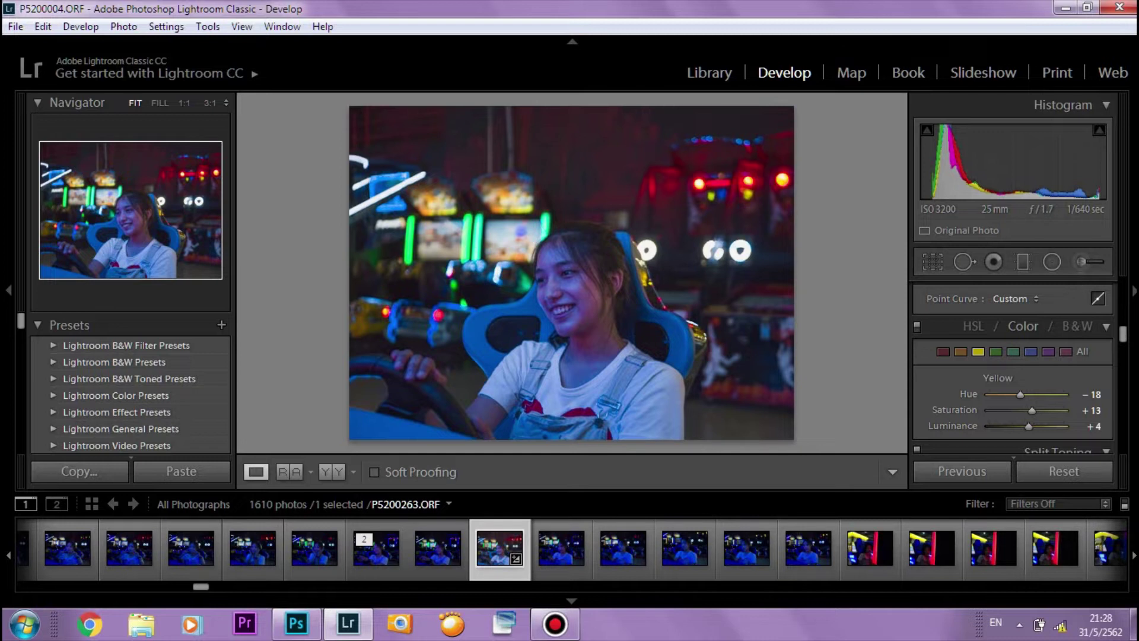
Set Orange to hue +7, saturation 24, luminance 42, and shift the Red hue toward magenta
{"action": "left_click", "coordinate": [960, 351]}
{"action": "left_click_drag", "start_coordinate": [1026, 395], "coordinate": [1033, 394]}
{"action": "key", "text": "Tab"}
{"action": "type", "text": "24"}
{"action": "key", "text": "Tab"}
{"action": "type", "text": "42"}
{"action": "key", "text": "Return"}
{"action": "left_click", "coordinate": [942, 351]}
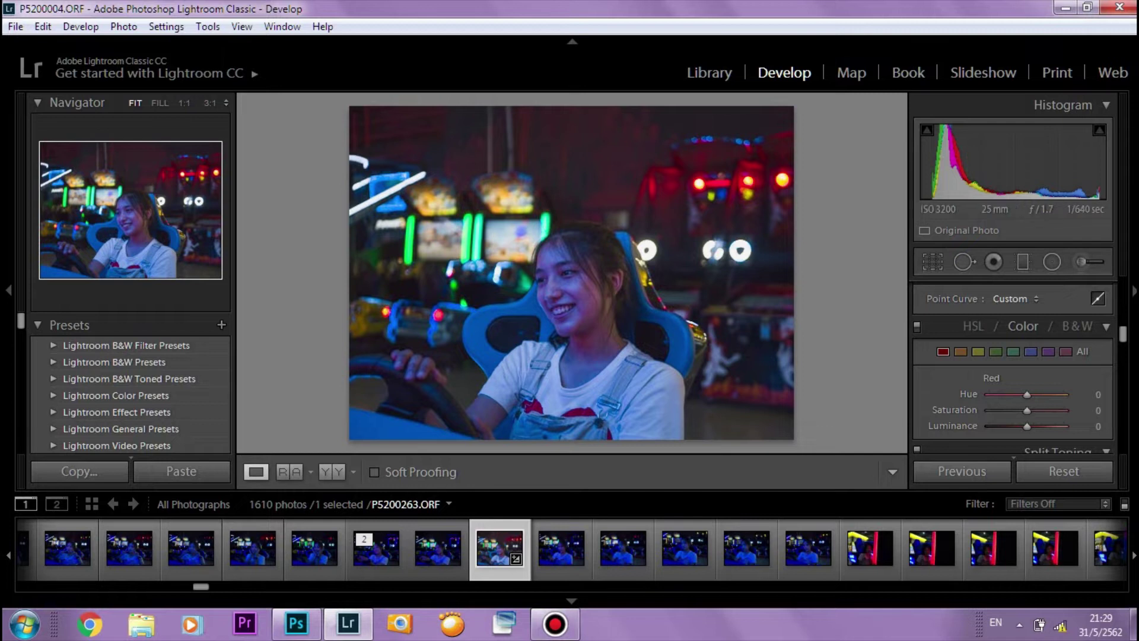
{"action": "mouse_move", "coordinate": [1026, 394]}
{"action": "left_mouse_down"}
{"action": "mouse_move", "coordinate": [989, 395]}
{"action": "mouse_move", "coordinate": [1051, 426]}
{"action": "mouse_move", "coordinate": [1035, 410]}
{"action": "left_mouse_up"}
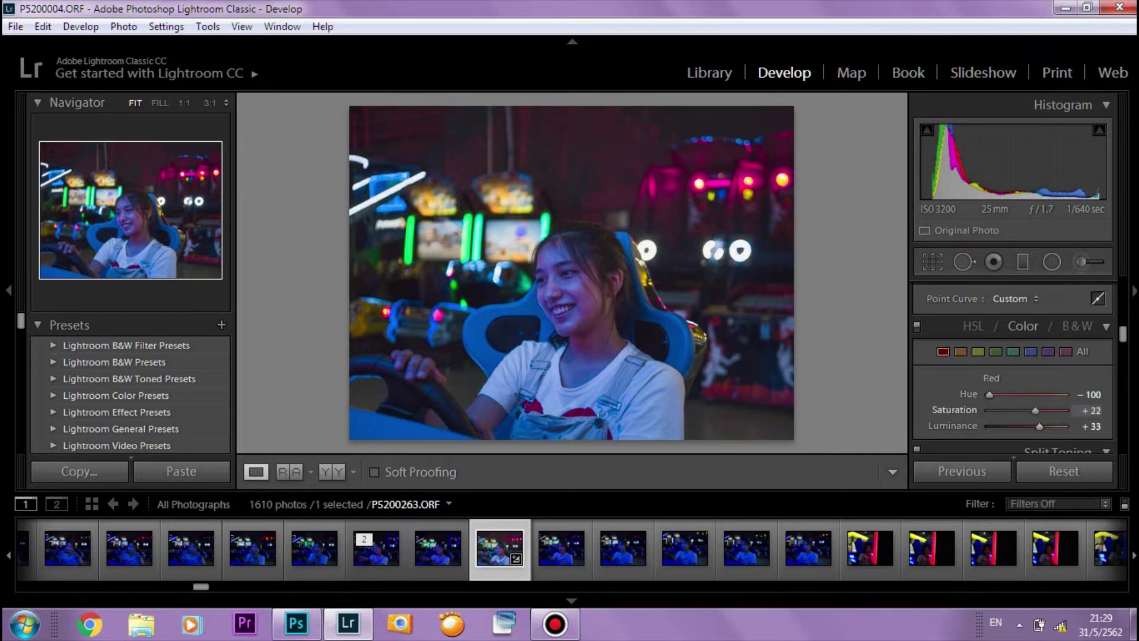
Reset Red, then set it to hue −100, saturation +22, luminance +33
{"action": "double_click", "coordinate": [991, 378]}
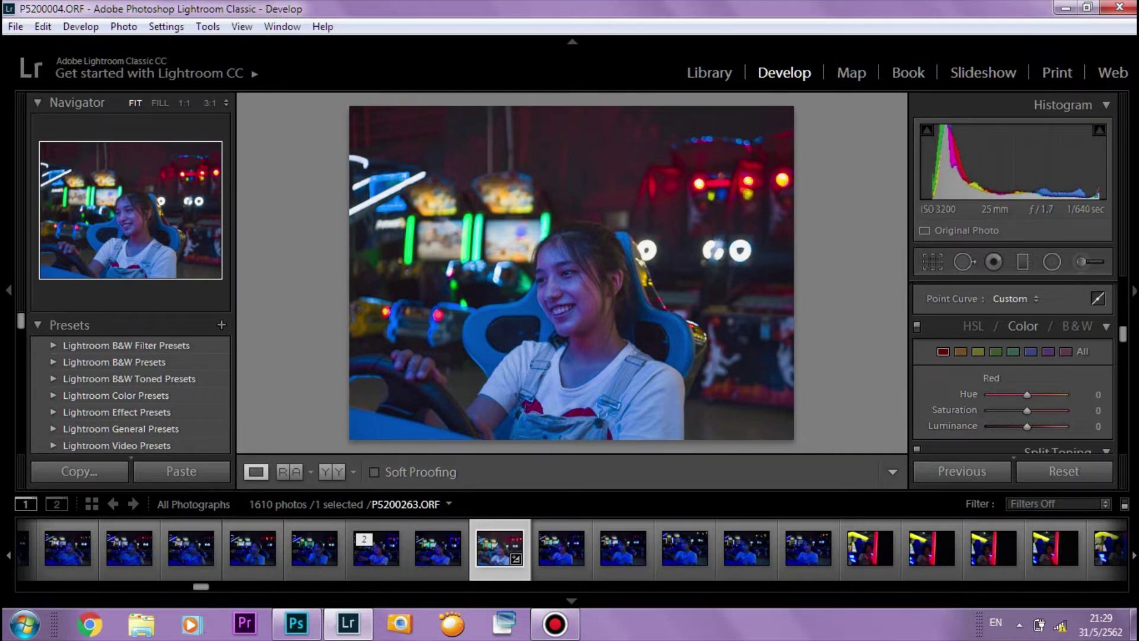
{"action": "mouse_move", "coordinate": [1027, 395]}
{"action": "left_mouse_down"}
{"action": "mouse_move", "coordinate": [989, 394]}
{"action": "mouse_move", "coordinate": [1039, 426]}
{"action": "mouse_move", "coordinate": [1035, 409]}
{"action": "left_mouse_up"}
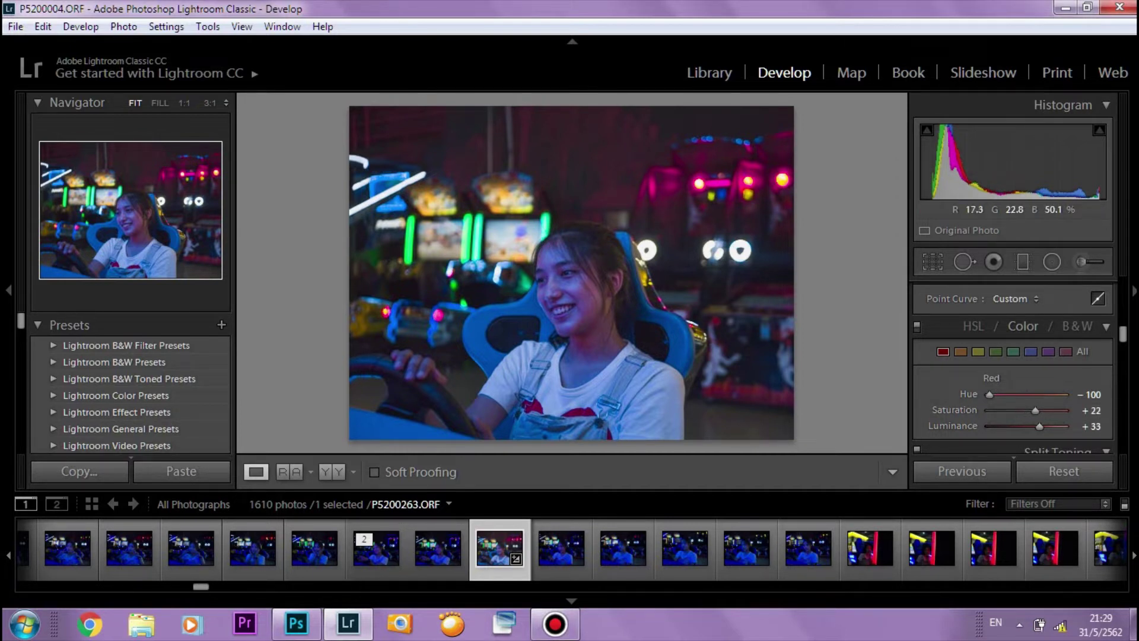
{"action": "left_click", "coordinate": [1013, 351]}
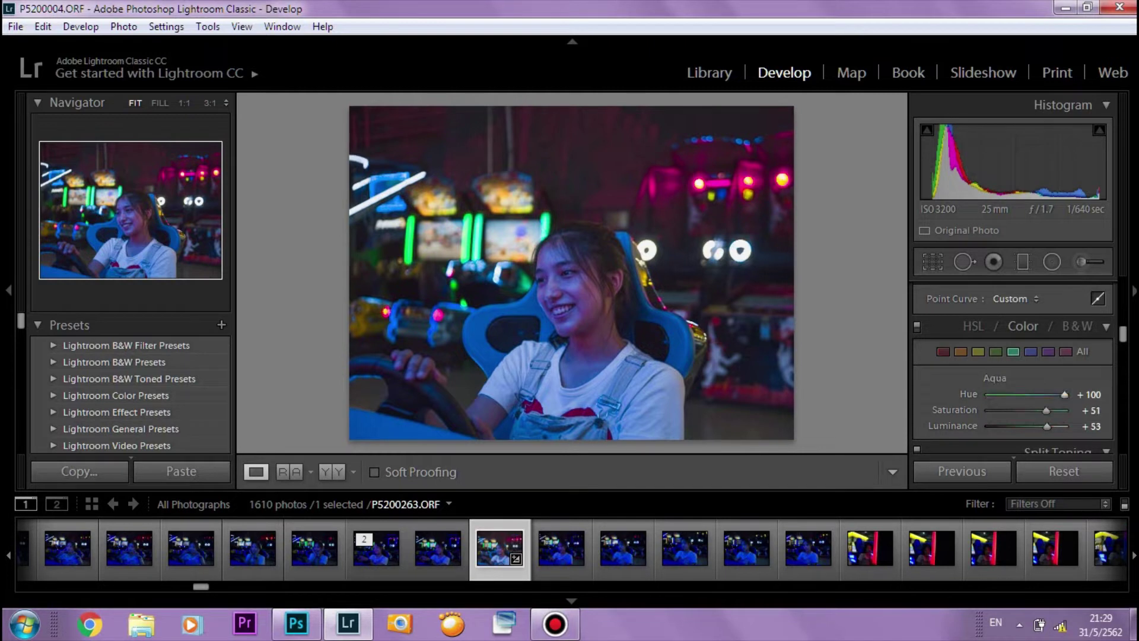
Set Blue to hue −18, saturation −38 and luminance +11
{"action": "left_click", "coordinate": [1030, 351]}
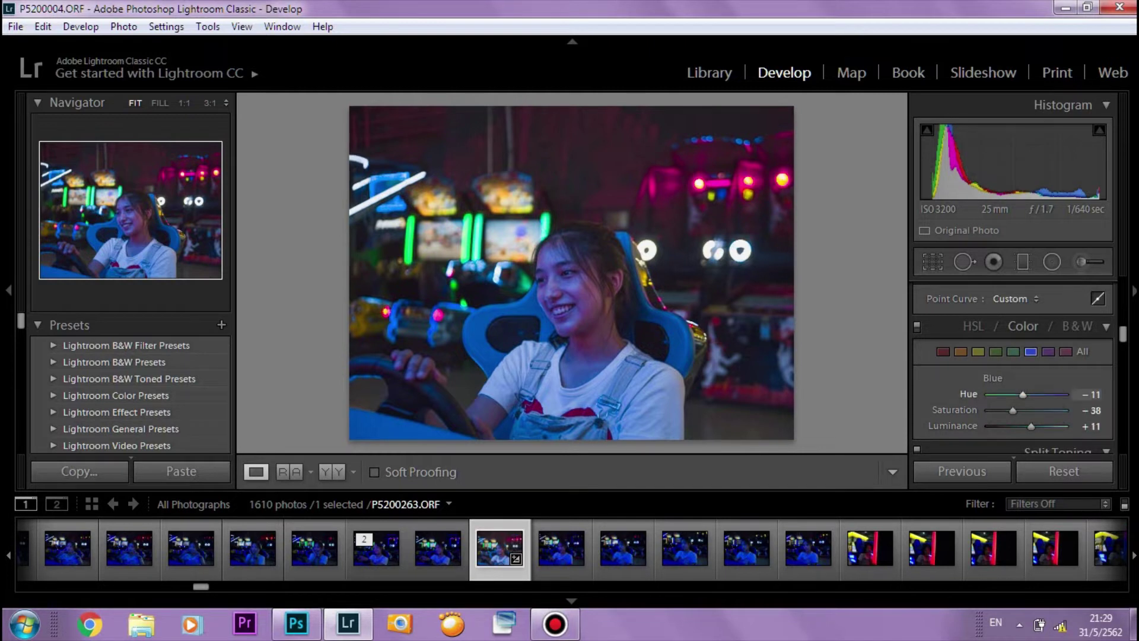
{"action": "left_click_drag", "start_coordinate": [1015, 410], "coordinate": [1018, 394]}
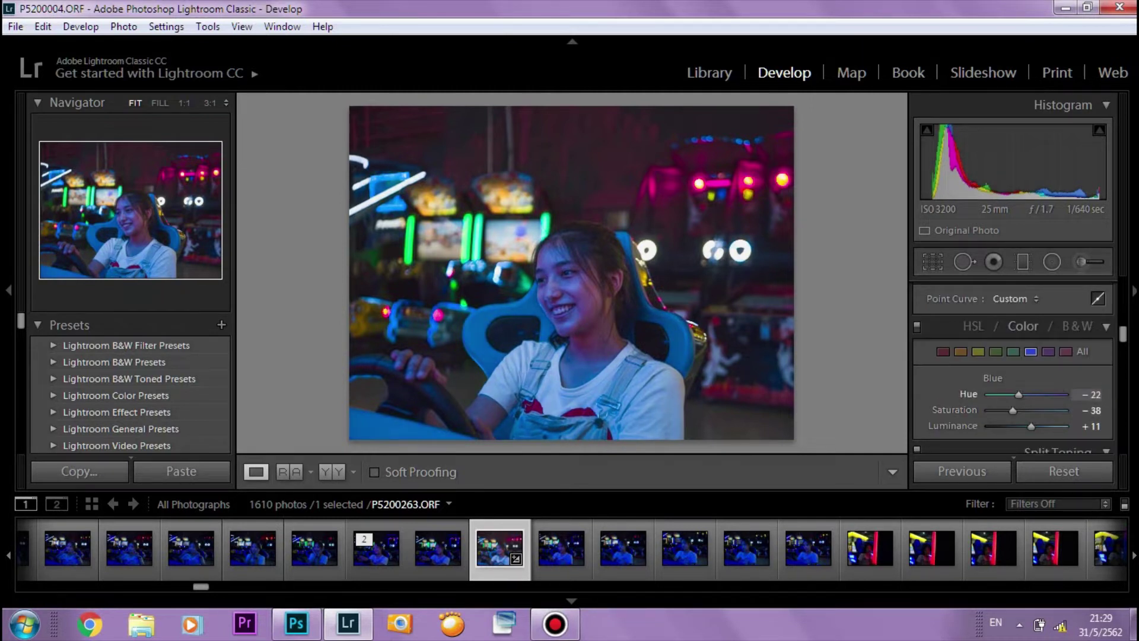
{"action": "left_click_drag", "start_coordinate": [1019, 394], "coordinate": [1021, 395]}
{"action": "scroll", "coordinate": [1014, 368], "scroll_direction": "down", "scroll_amount": 3}
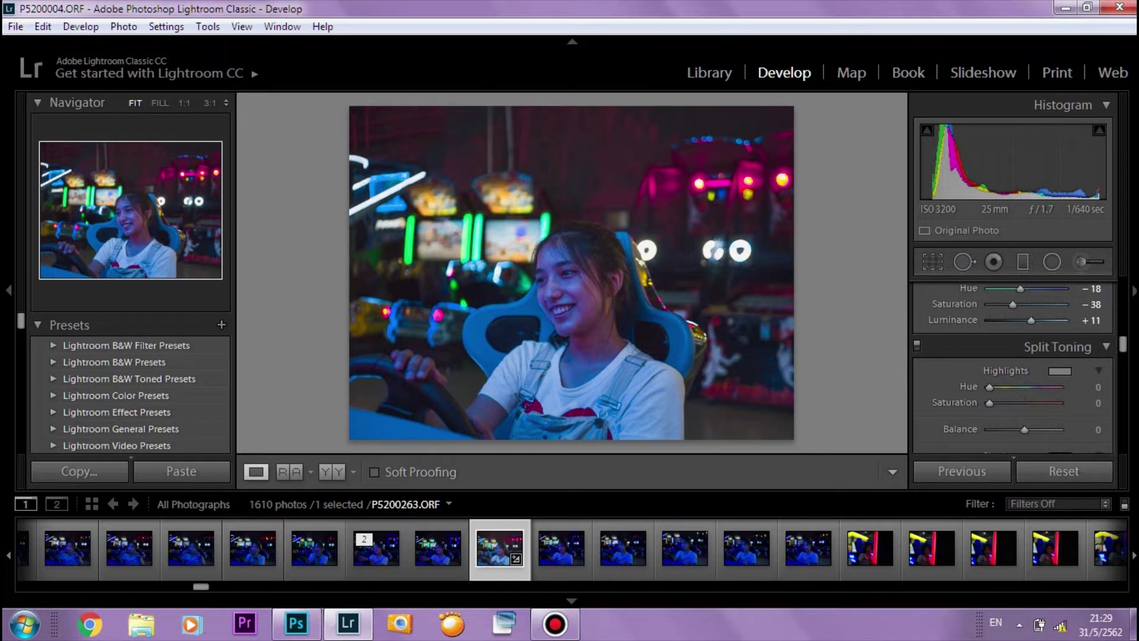
{"action": "scroll", "coordinate": [1011, 368], "scroll_direction": "down", "scroll_amount": 3}
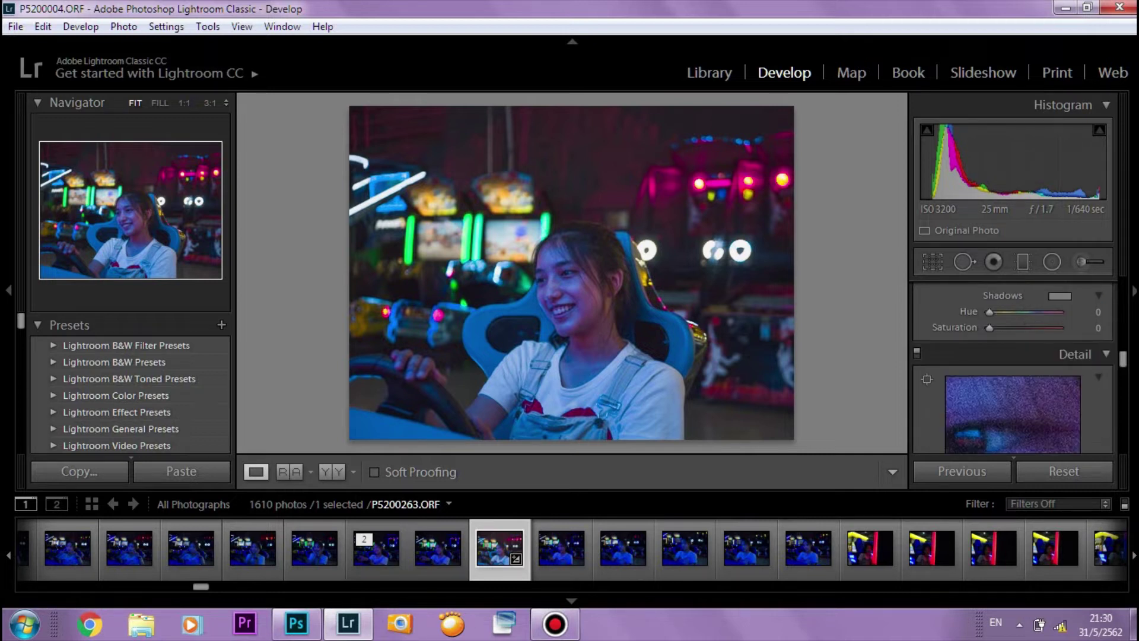
Enter 5 for Detail > Noise Reduction Luminance
{"action": "scroll", "coordinate": [1012, 368], "scroll_direction": "down", "scroll_amount": 2}
{"action": "scroll", "coordinate": [1011, 368], "scroll_direction": "down", "scroll_amount": 2}
{"action": "scroll", "coordinate": [1011, 368], "scroll_direction": "up", "scroll_amount": 2}
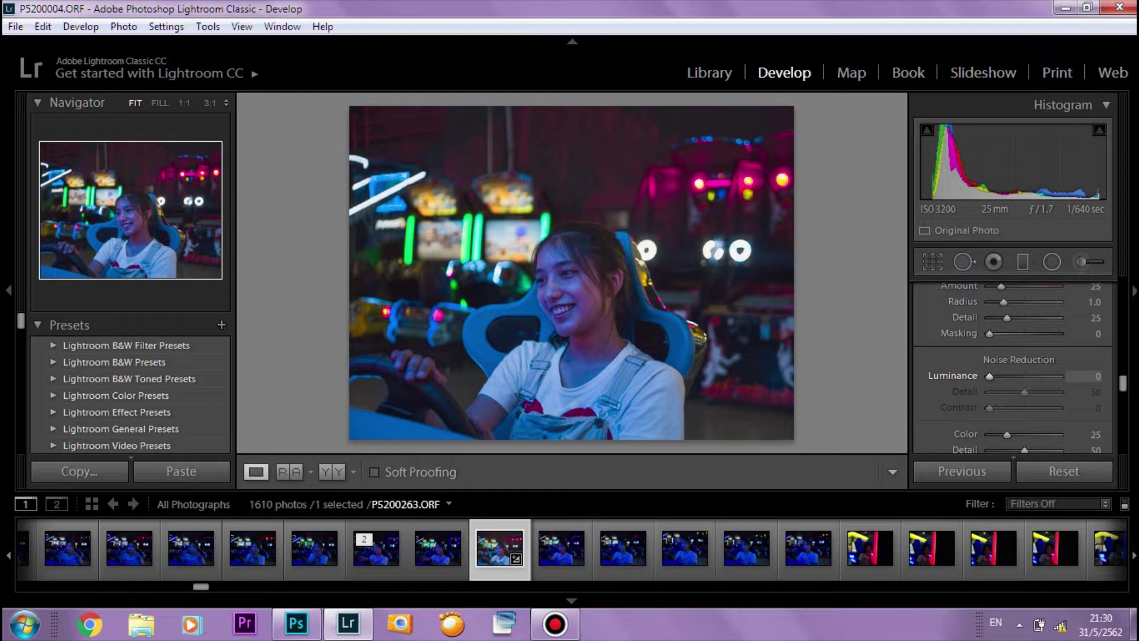
{"action": "type", "text": "105"}
{"action": "key", "text": "Return"}
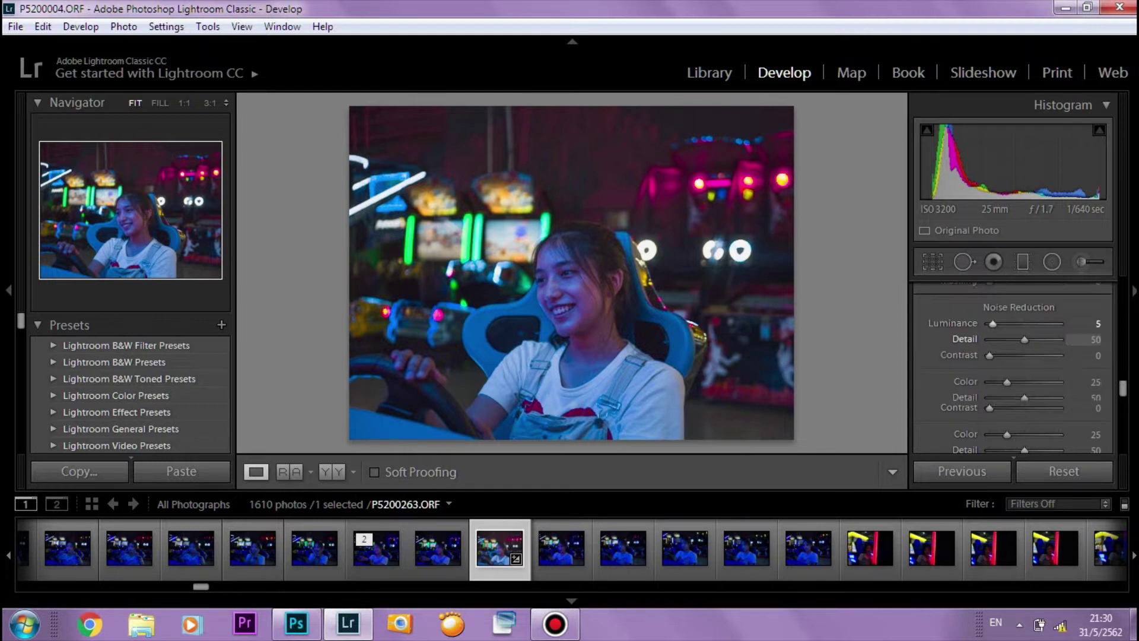
{"action": "scroll", "coordinate": [1014, 367], "scroll_direction": "down", "scroll_amount": 3}
{"action": "scroll", "coordinate": [1014, 368], "scroll_direction": "down", "scroll_amount": 3}
{"action": "scroll", "coordinate": [1014, 368], "scroll_direction": "up", "scroll_amount": 2}
{"action": "scroll", "coordinate": [1014, 368], "scroll_direction": "down", "scroll_amount": 3}
{"action": "scroll", "coordinate": [1015, 368], "scroll_direction": "down", "scroll_amount": 2}
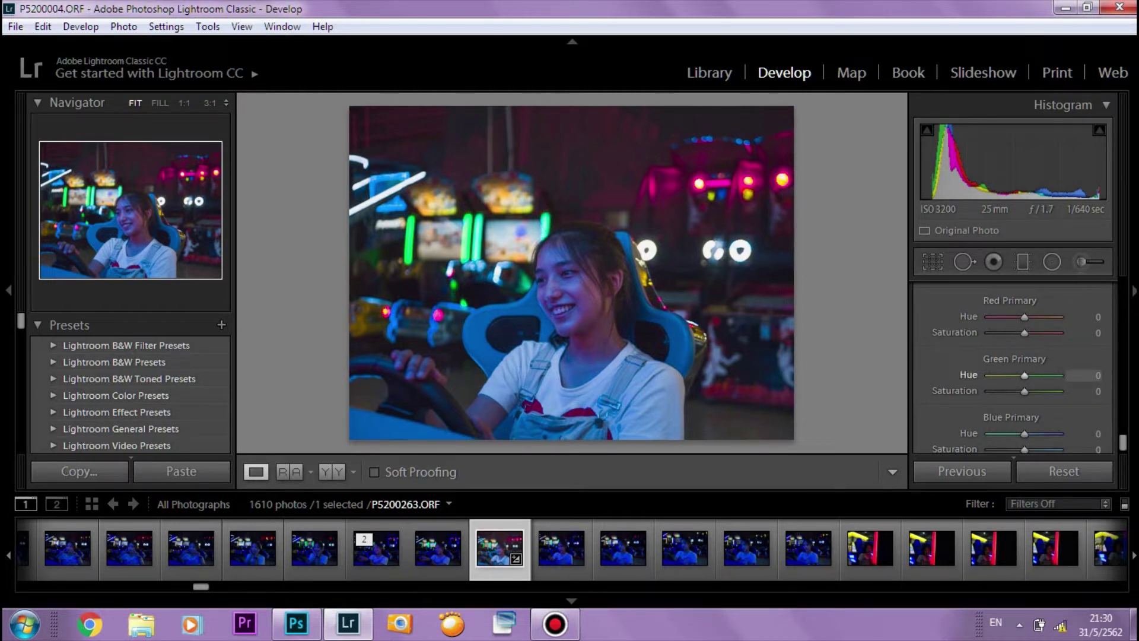
Raise Red Primary saturation to +24 and Green Primary to hue +24, saturation +36, checking at 1:1
{"action": "scroll", "coordinate": [1014, 367], "scroll_direction": "down", "scroll_amount": 1}
{"action": "left_click_drag", "start_coordinate": [1023, 419], "coordinate": [1018, 420]}
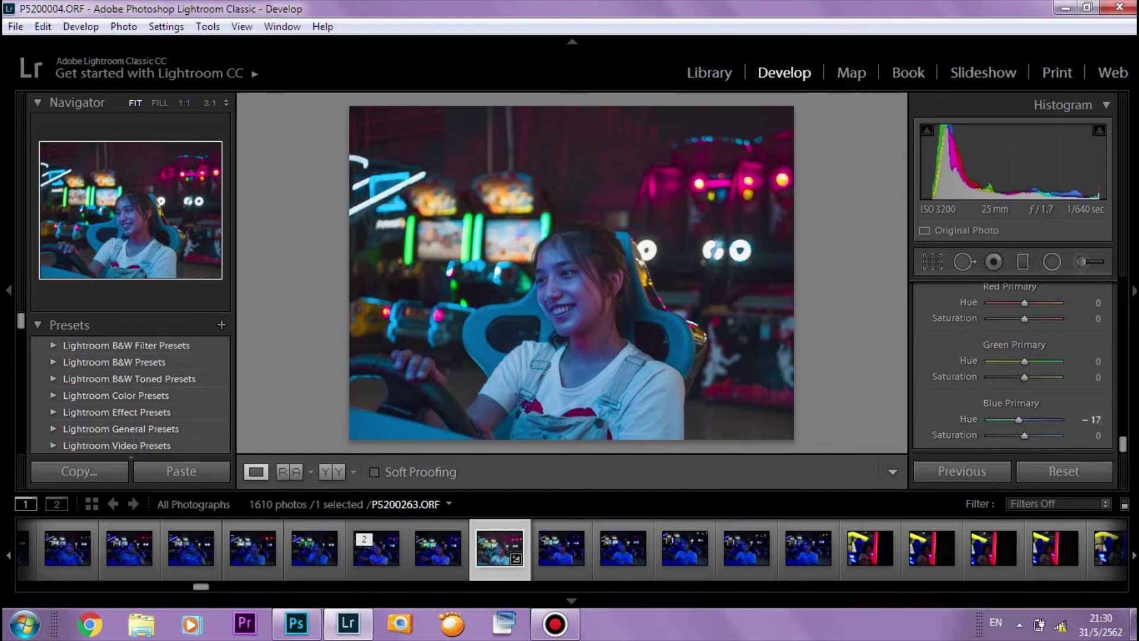
{"action": "left_click_drag", "start_coordinate": [1024, 318], "coordinate": [1029, 318]}
{"action": "mouse_move", "coordinate": [1024, 377]}
{"action": "left_mouse_down"}
{"action": "mouse_move", "coordinate": [1036, 376]}
{"action": "mouse_move", "coordinate": [1033, 360]}
{"action": "left_mouse_up"}
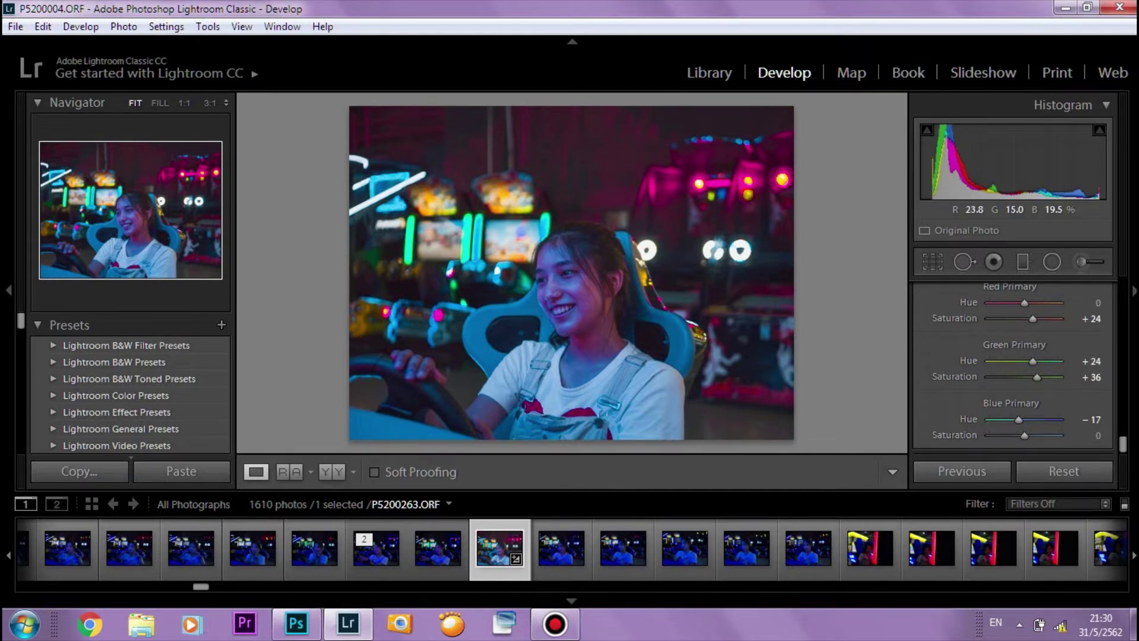
{"action": "left_click", "coordinate": [587, 296]}
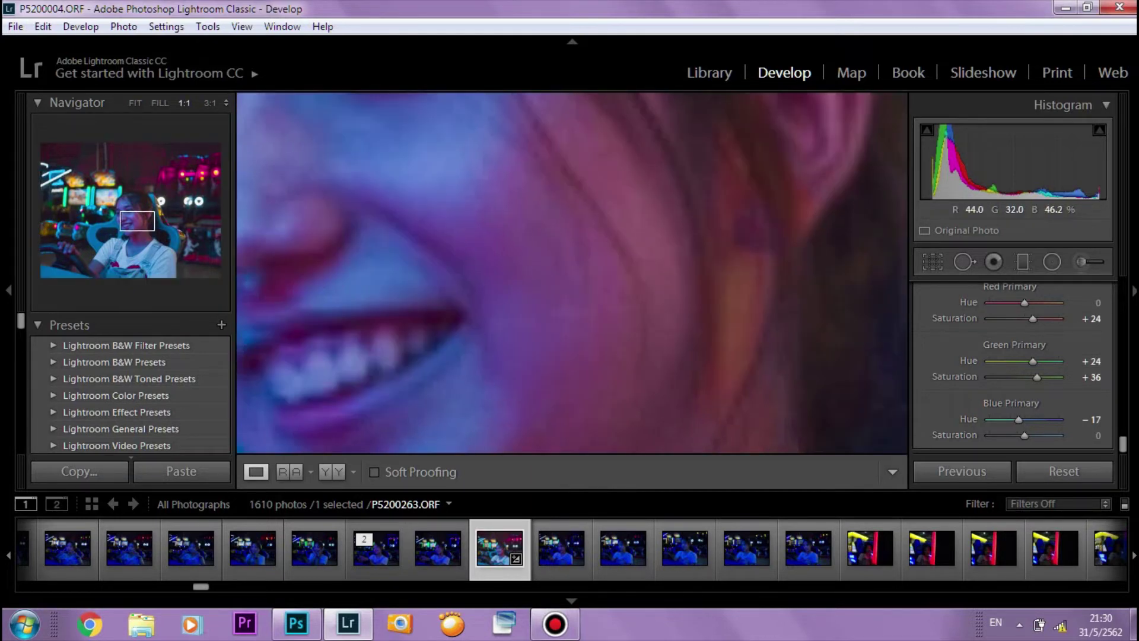
{"action": "key", "text": "z"}
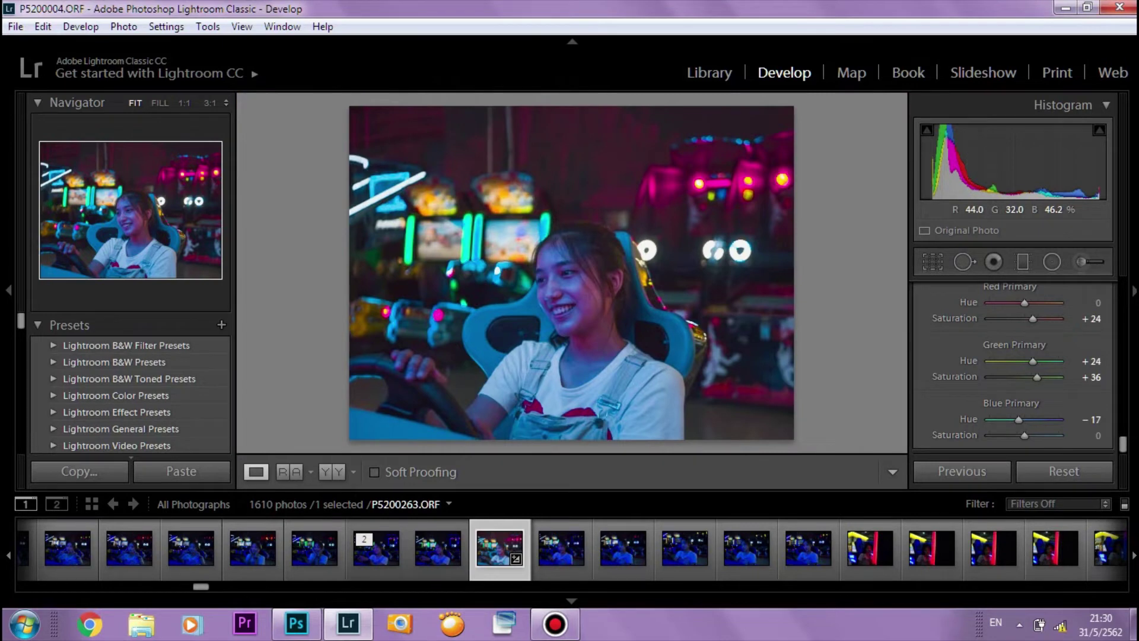
Set Blue Primary saturation −12 and hue −21, and Red Primary hue −12
{"action": "mouse_move", "coordinate": [1024, 435]}
{"action": "left_mouse_down"}
{"action": "mouse_move", "coordinate": [996, 435]}
{"action": "mouse_move", "coordinate": [1019, 435]}
{"action": "left_mouse_up"}
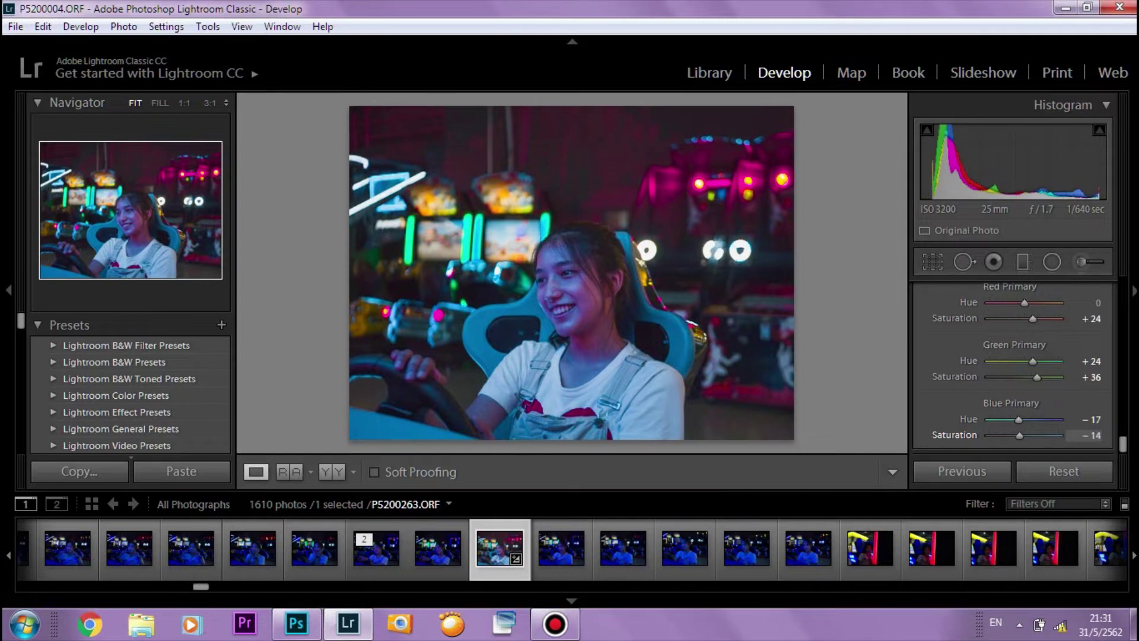
{"action": "left_click_drag", "start_coordinate": [1019, 435], "coordinate": [1020, 435]}
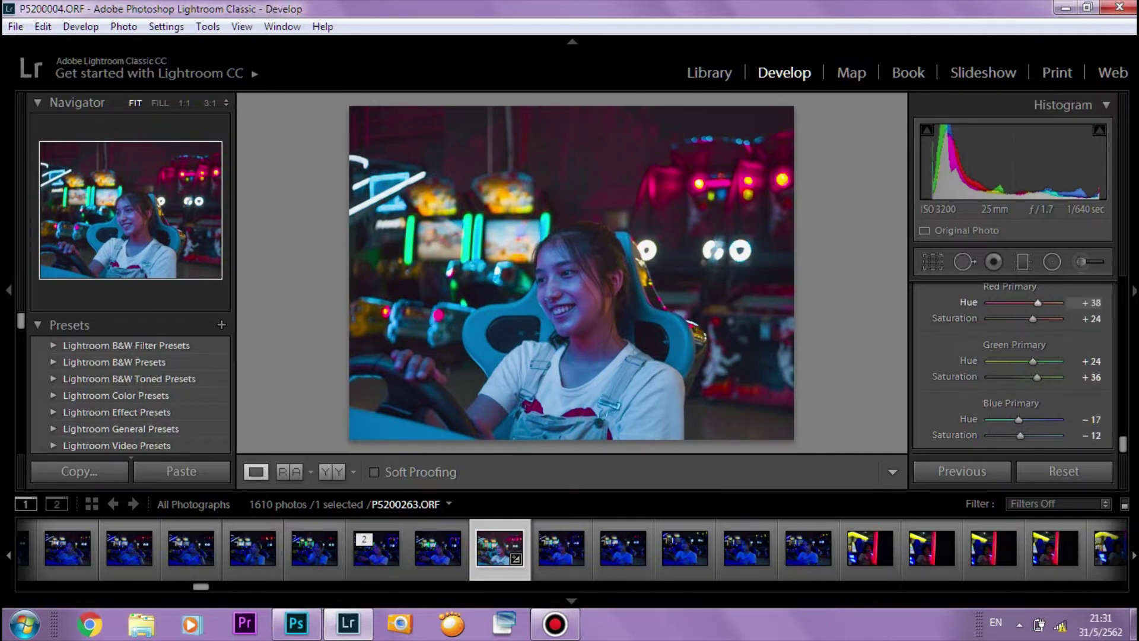
{"action": "left_click_drag", "start_coordinate": [1037, 302], "coordinate": [1020, 302]}
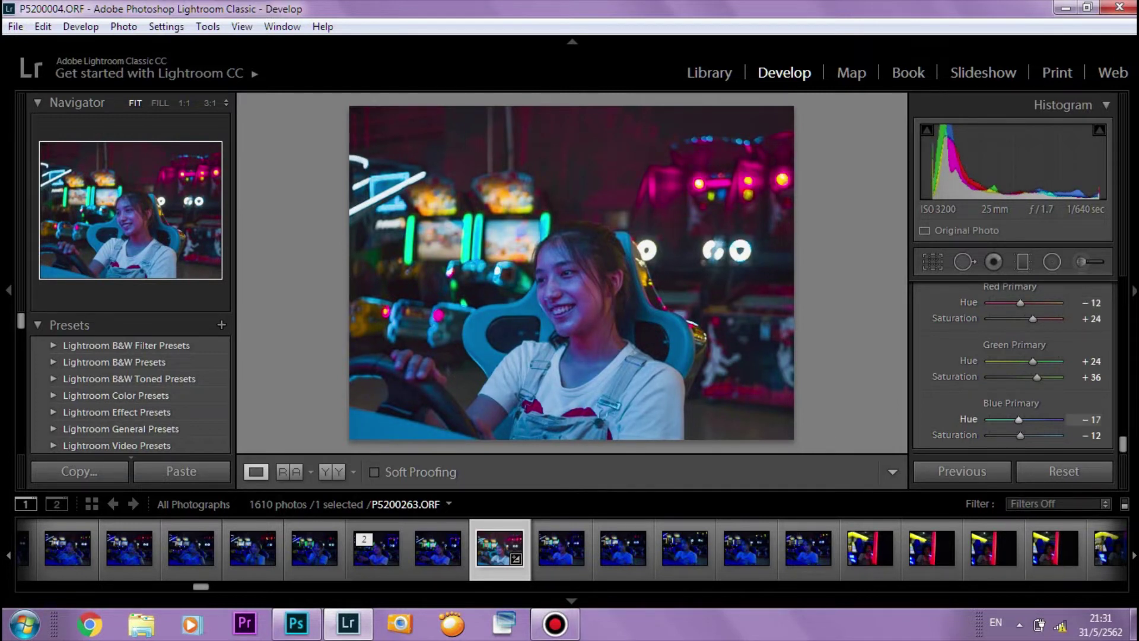
{"action": "left_click_drag", "start_coordinate": [1018, 419], "coordinate": [1017, 419]}
{"action": "scroll", "coordinate": [1014, 368], "scroll_direction": "up", "scroll_amount": 5}
Re-tune the Red saturation and hue in HSL/Color
{"action": "scroll", "coordinate": [1014, 368], "scroll_direction": "up", "scroll_amount": 5}
{"action": "scroll", "coordinate": [1015, 368], "scroll_direction": "up", "scroll_amount": 5}
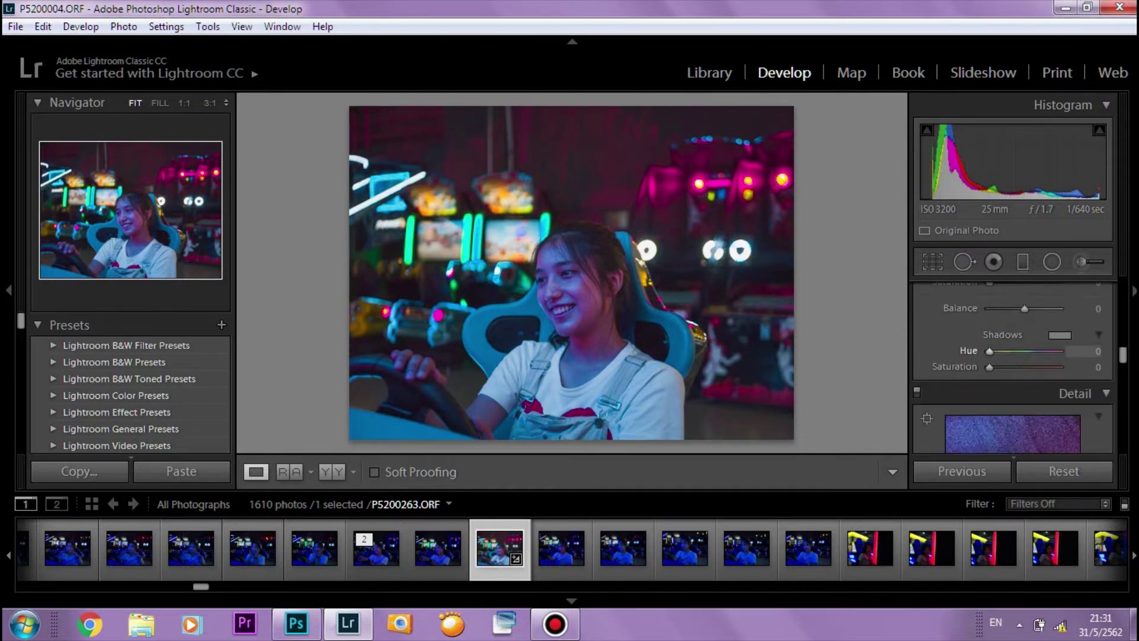
{"action": "scroll", "coordinate": [1015, 368], "scroll_direction": "up", "scroll_amount": 5}
{"action": "scroll", "coordinate": [1013, 368], "scroll_direction": "down", "scroll_amount": 2}
{"action": "left_click", "coordinate": [943, 337]}
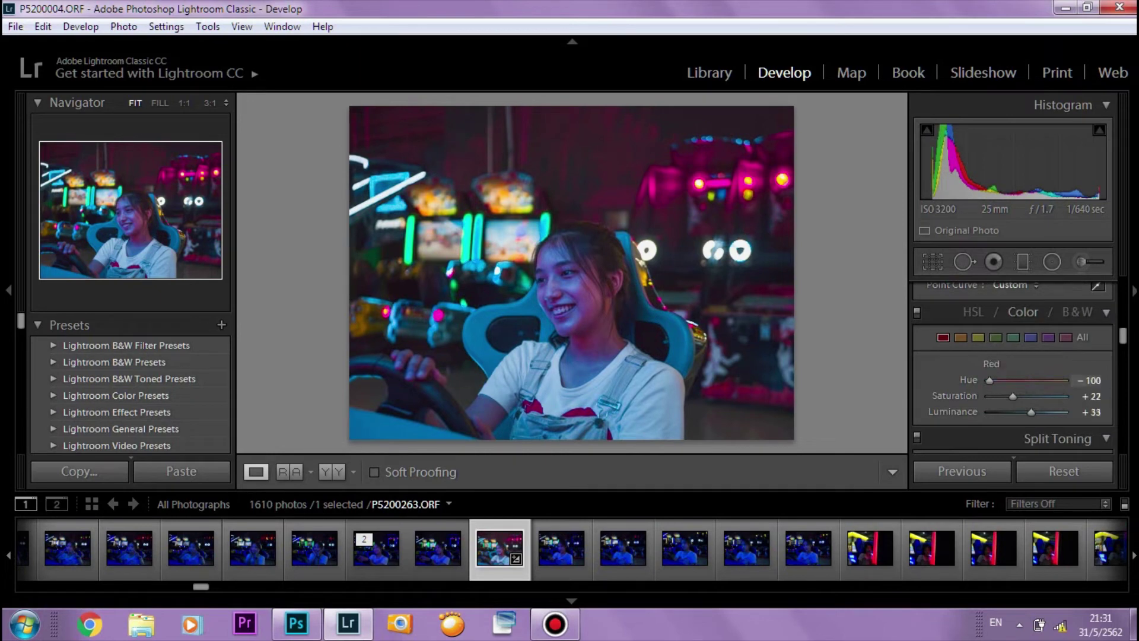
{"action": "left_click_drag", "start_coordinate": [1035, 397], "coordinate": [1021, 396]}
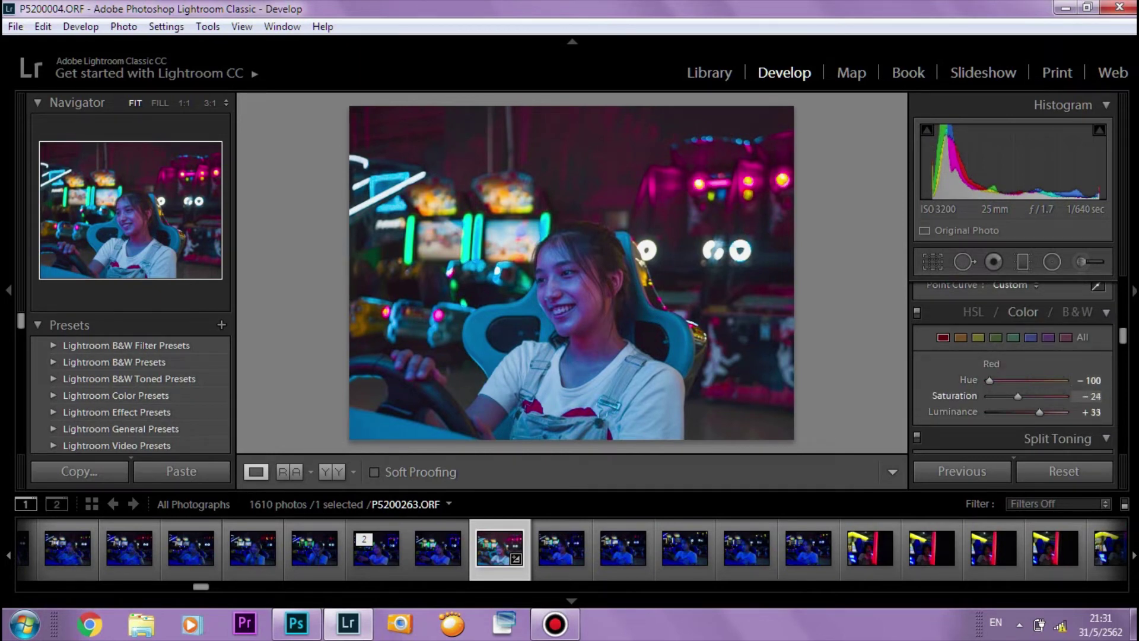
{"action": "left_click_drag", "start_coordinate": [1021, 396], "coordinate": [1021, 380]}
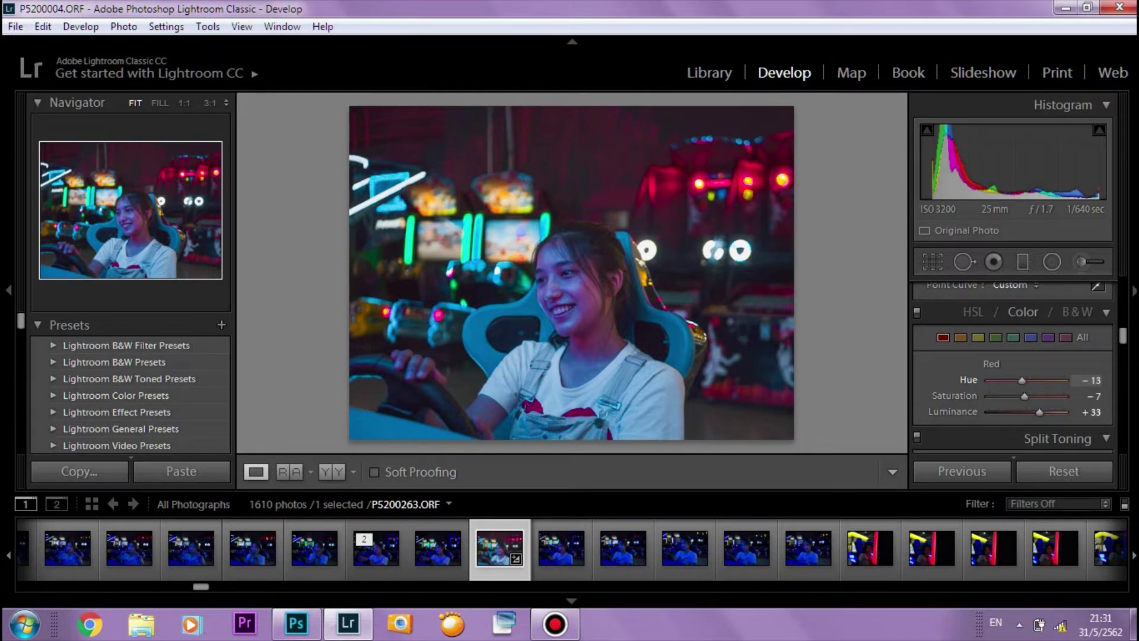
Set Orange hue to −36 and Magenta to hue +18, saturation +11
{"action": "left_click", "coordinate": [960, 337]}
{"action": "left_click_drag", "start_coordinate": [1034, 380], "coordinate": [1013, 381]}
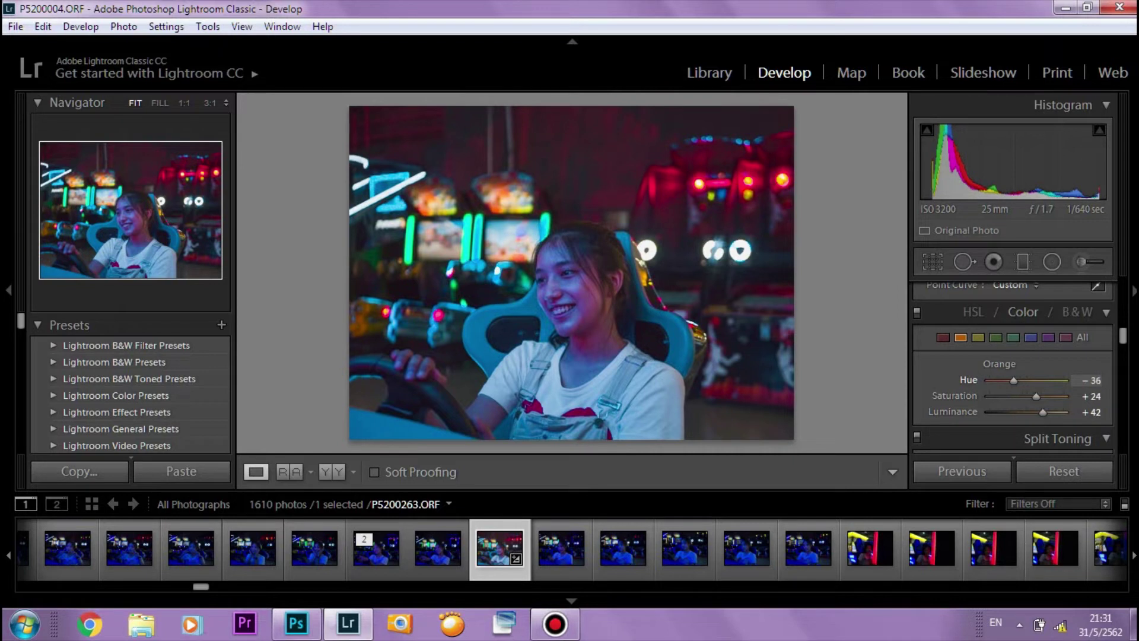
{"action": "left_click", "coordinate": [1066, 337]}
{"action": "mouse_move", "coordinate": [1032, 381]}
{"action": "left_mouse_down"}
{"action": "mouse_move", "coordinate": [1017, 381]}
{"action": "mouse_move", "coordinate": [1035, 380]}
{"action": "left_mouse_up"}
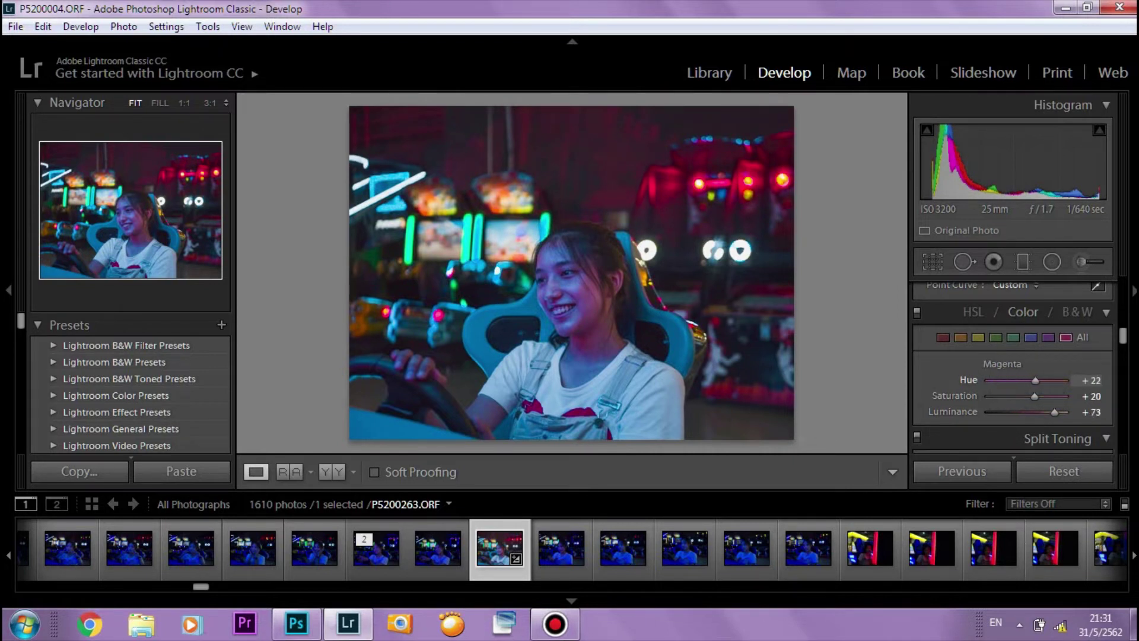
{"action": "mouse_move", "coordinate": [1035, 380]}
{"action": "left_mouse_down"}
{"action": "mouse_move", "coordinate": [1016, 395]}
{"action": "mouse_move", "coordinate": [1031, 395]}
{"action": "left_mouse_up"}
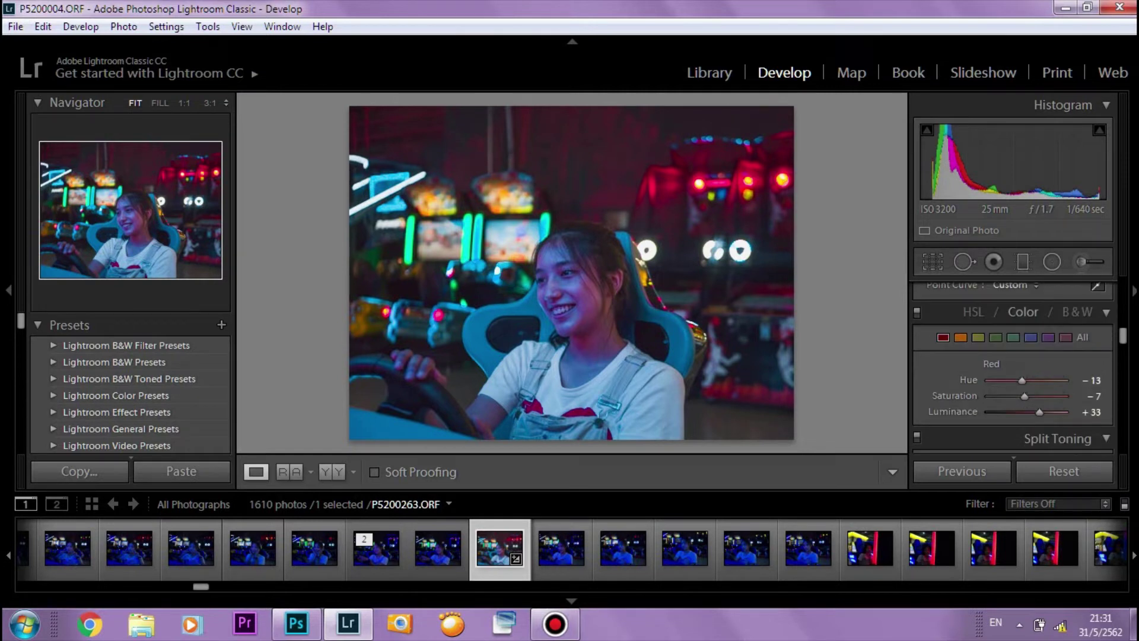
{"action": "left_click", "coordinate": [961, 337]}
{"action": "left_click_drag", "start_coordinate": [1034, 380], "coordinate": [1013, 380]}
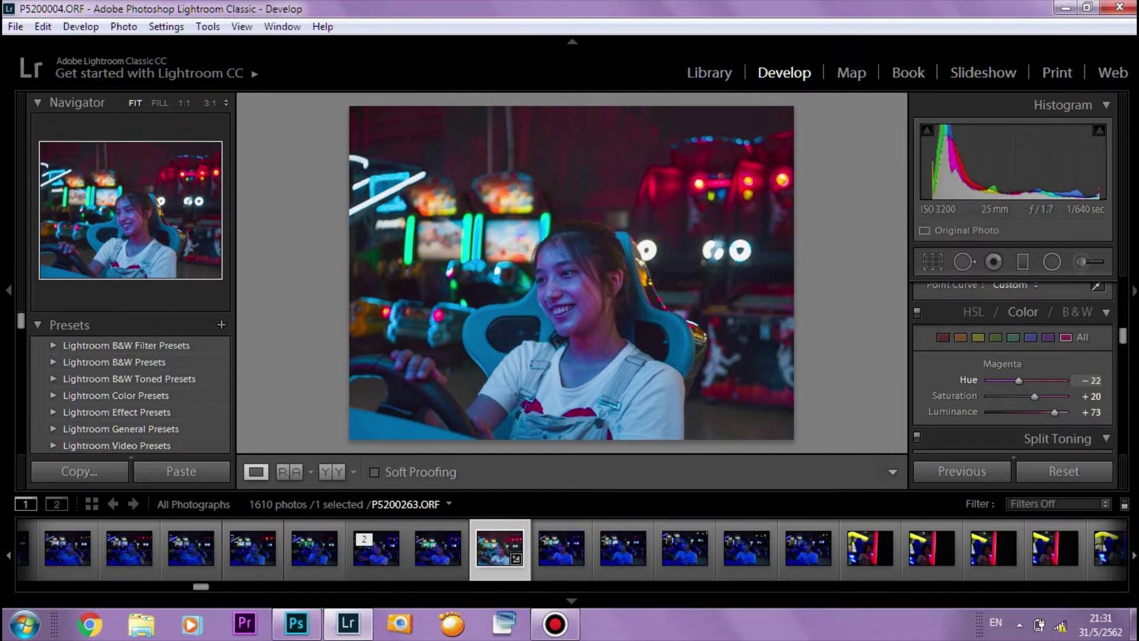
{"action": "mouse_move", "coordinate": [1019, 380]}
{"action": "left_mouse_down"}
{"action": "mouse_move", "coordinate": [1009, 379]}
{"action": "mouse_move", "coordinate": [1033, 380]}
{"action": "left_mouse_up"}
{"action": "left_click_drag", "start_coordinate": [1035, 395], "coordinate": [1030, 396]}
Lower overall Vibrance to −5 and Saturation to −7
{"action": "scroll", "coordinate": [1013, 368], "scroll_direction": "up", "scroll_amount": 3}
{"action": "scroll", "coordinate": [1012, 368], "scroll_direction": "up", "scroll_amount": 2}
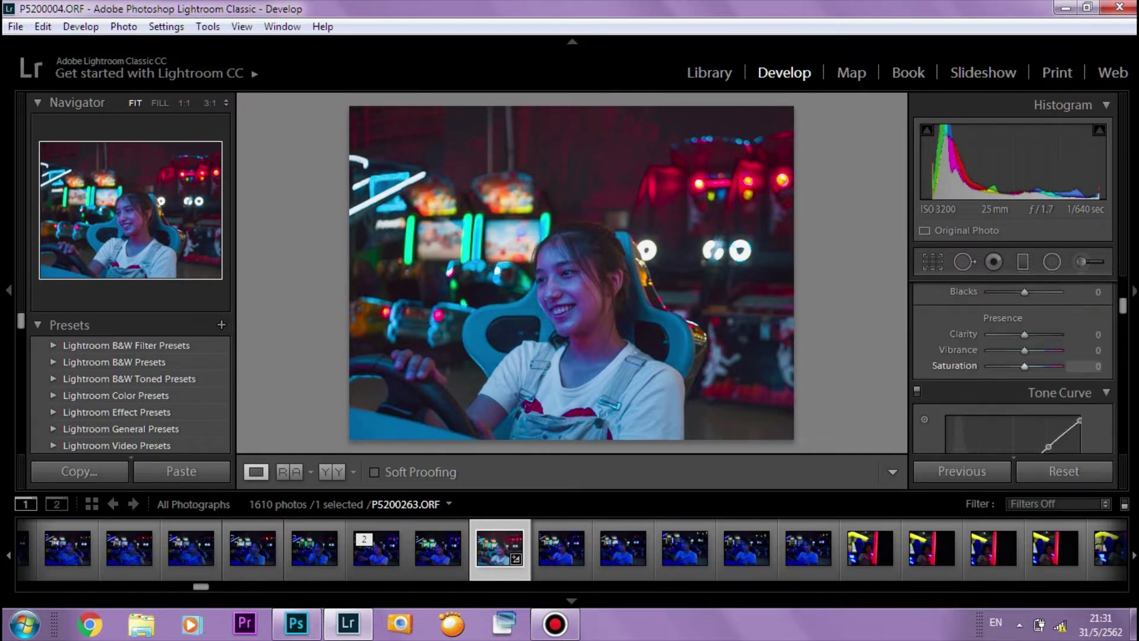
{"action": "mouse_move", "coordinate": [1085, 366]}
{"action": "left_mouse_down"}
{"action": "mouse_move", "coordinate": [1070, 366]}
{"action": "mouse_move", "coordinate": [1094, 366]}
{"action": "left_mouse_up"}
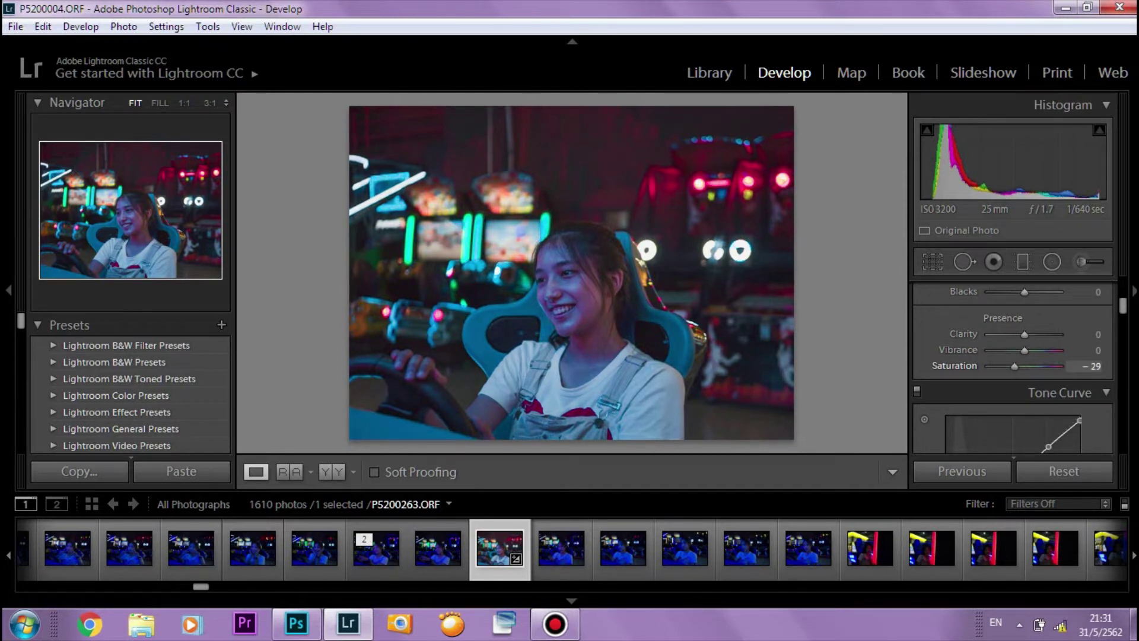
{"action": "mouse_move", "coordinate": [1091, 350]}
{"action": "left_mouse_down"}
{"action": "mouse_move", "coordinate": [1070, 350]}
{"action": "mouse_move", "coordinate": [1109, 349]}
{"action": "left_mouse_up"}
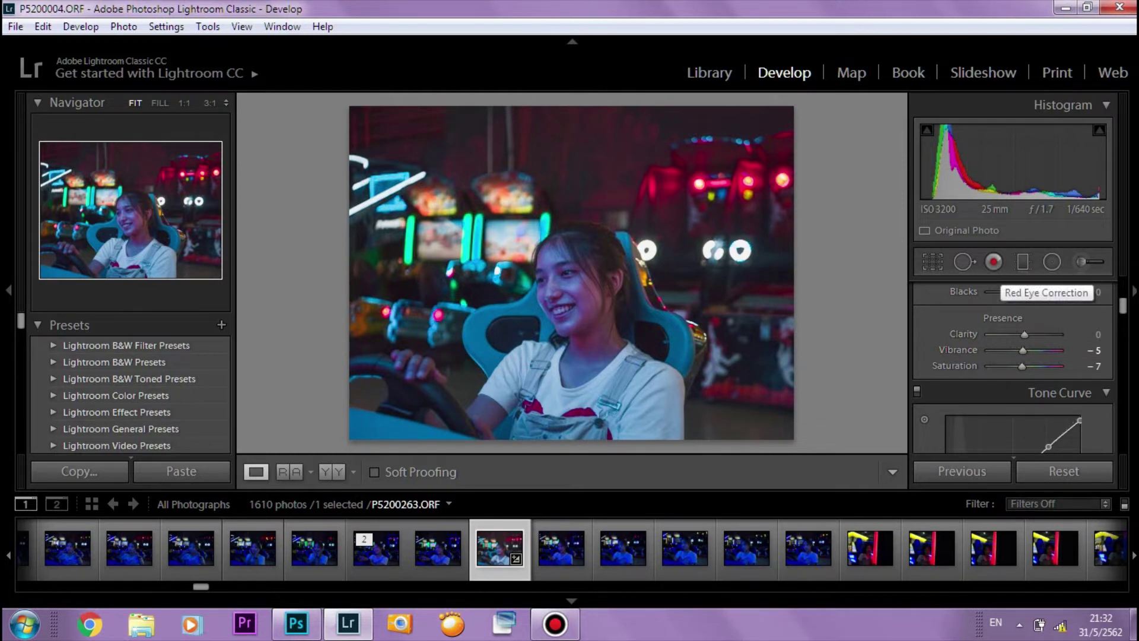
{"action": "scroll", "coordinate": [1009, 356], "scroll_direction": "down", "scroll_amount": 3}
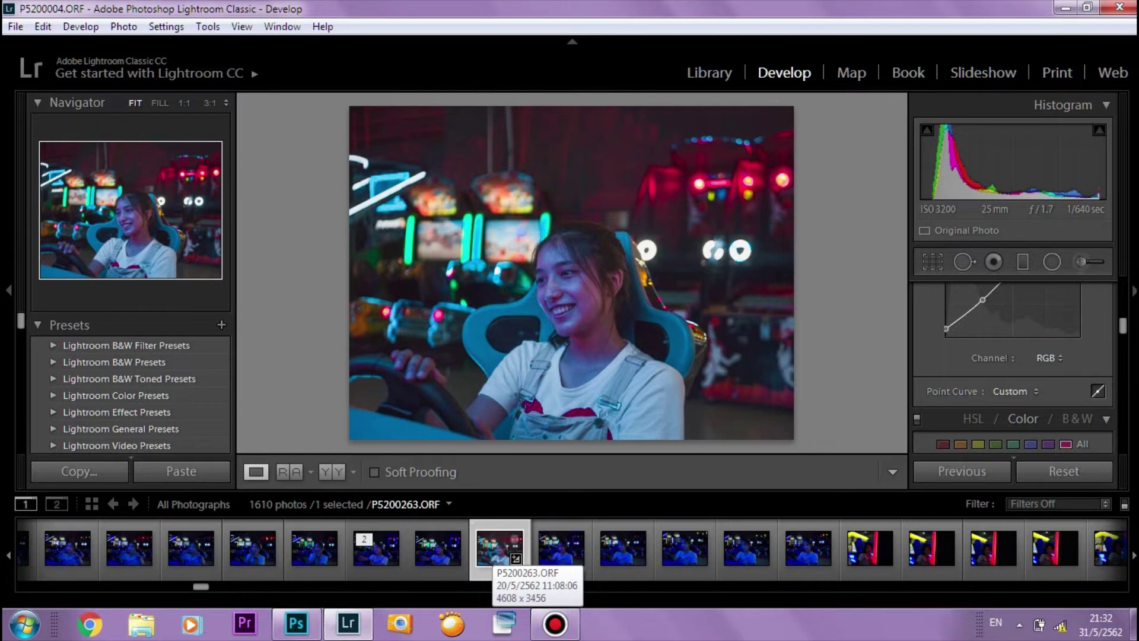
Send the colour-graded arcade photo from Lightroom Classic to Photoshop CC 2018 for editing
{"action": "right_click", "coordinate": [494, 553]}
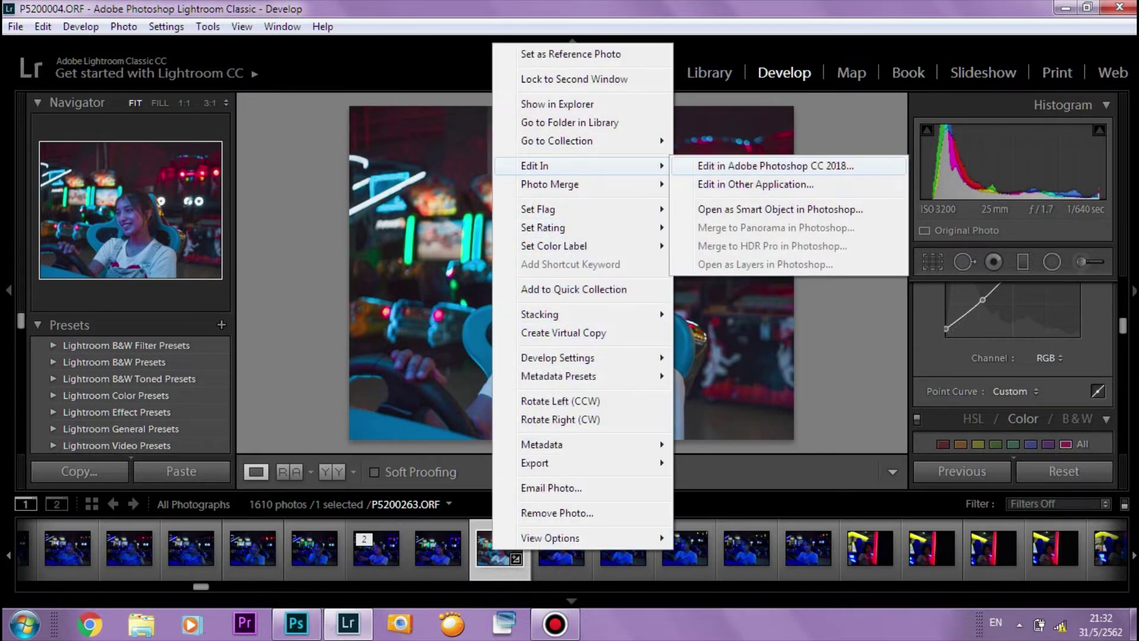
{"action": "left_click", "coordinate": [775, 166]}
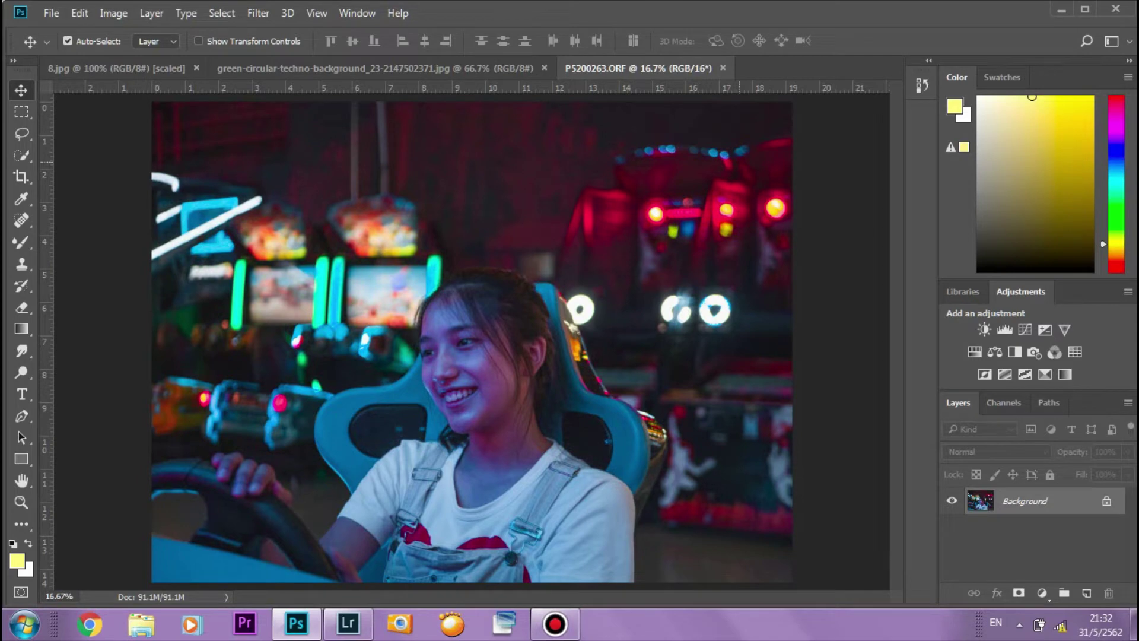
{"action": "key", "text": "ctrl+w"}
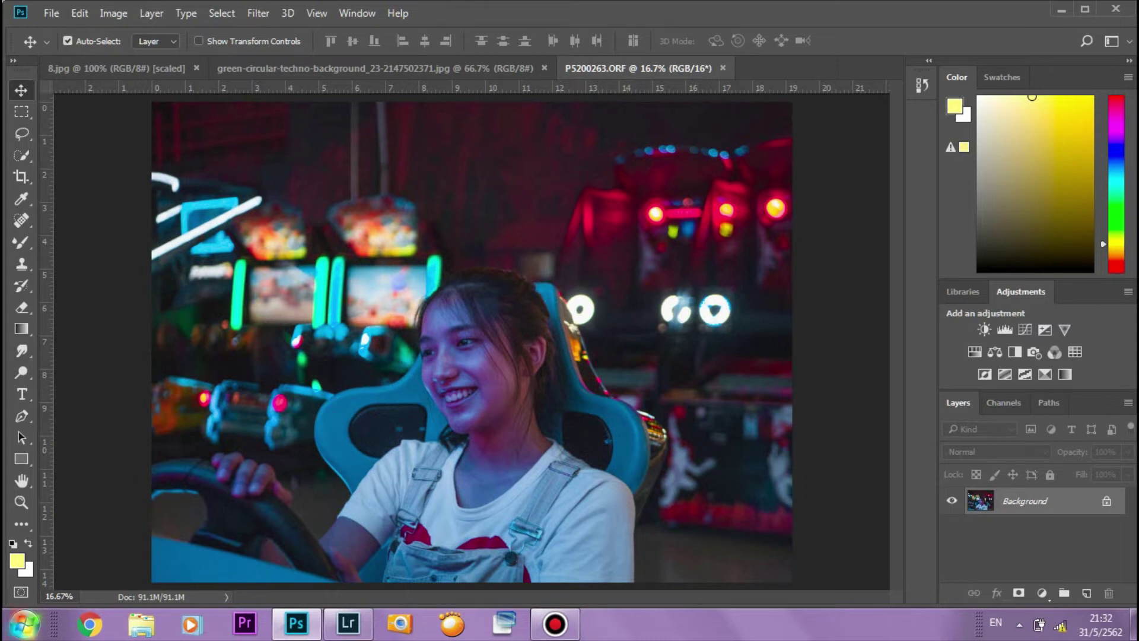
{"action": "key", "text": "ctrl+Tab"}
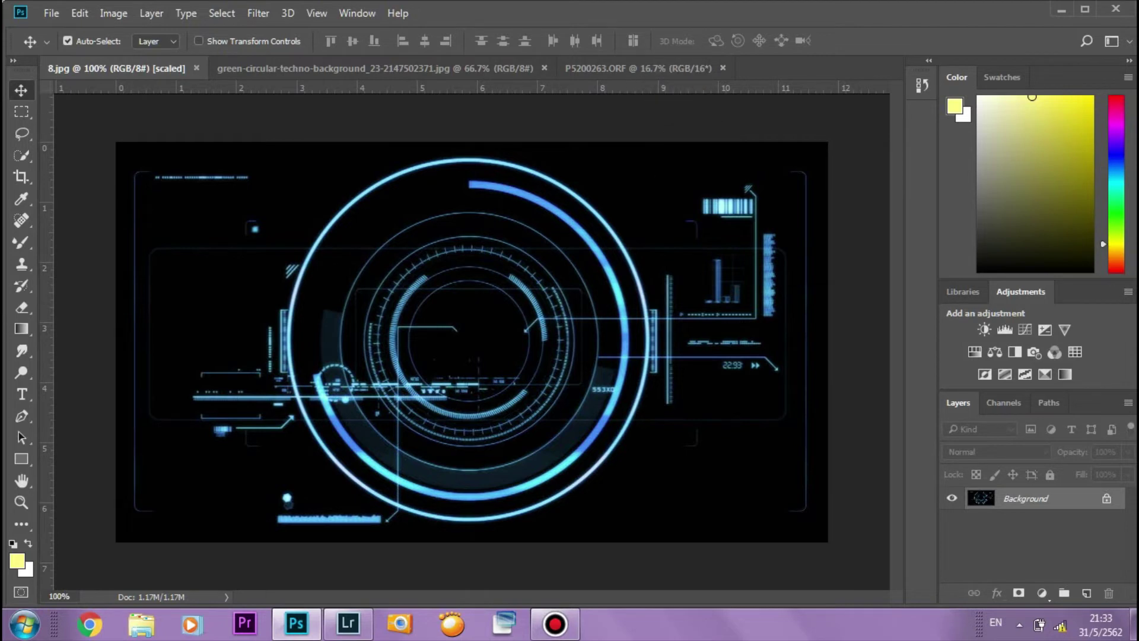
{"action": "key", "text": "ctrl+shift+Tab"}
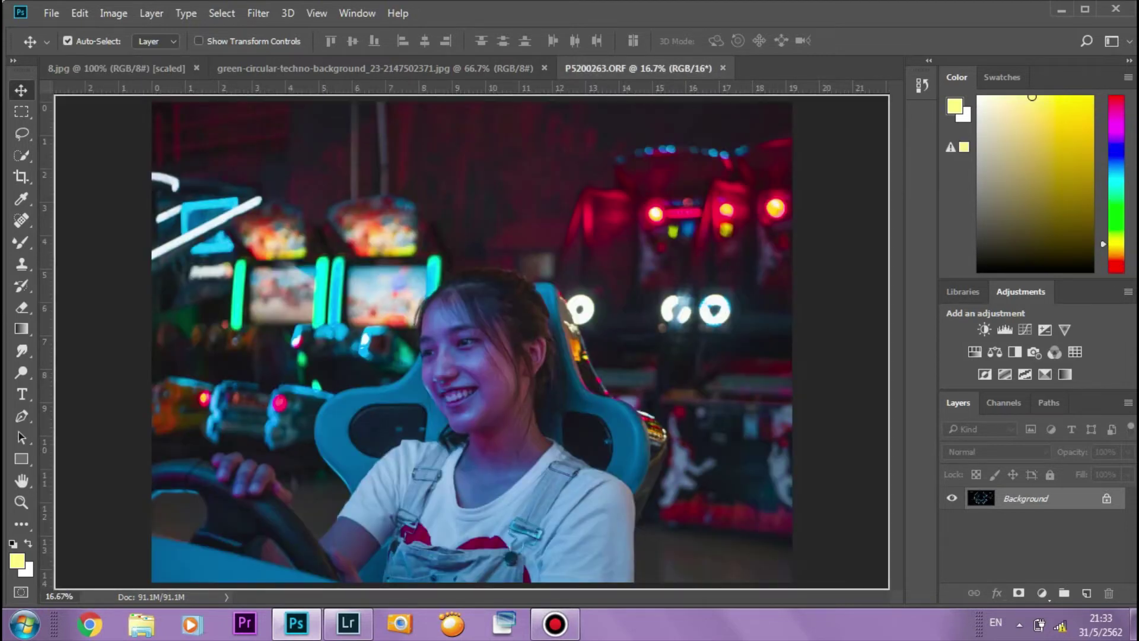
Drop 8.jpg onto the photo, accepting the bit-depth warning, and blend it with Linear Dodge (Add)
{"action": "left_click_drag", "start_coordinate": [472, 341], "coordinate": [472, 341]}
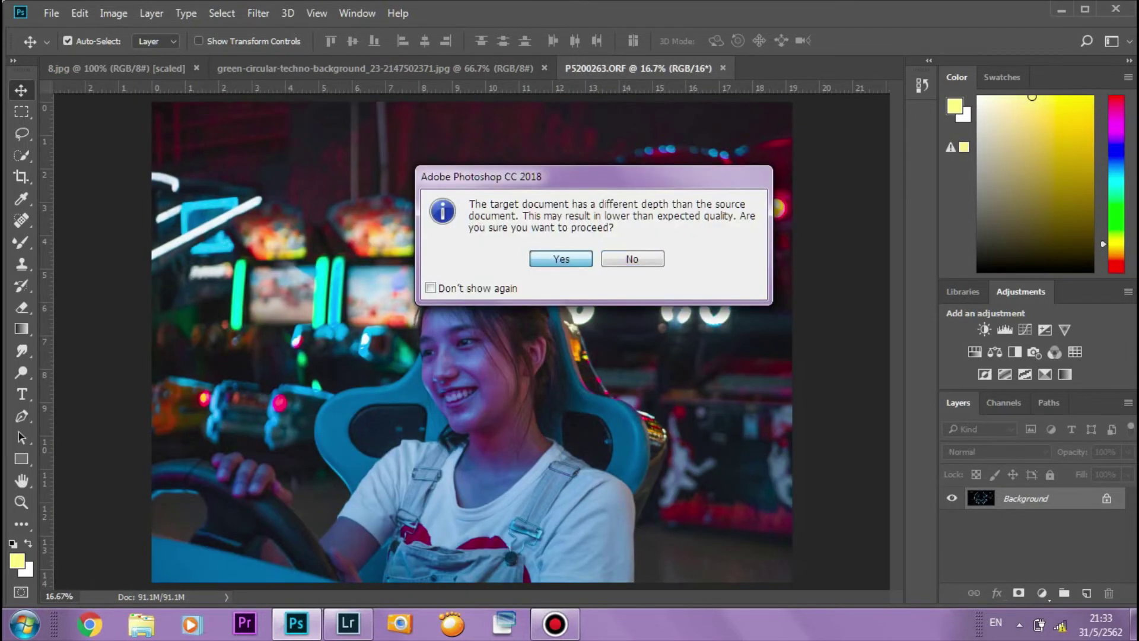
{"action": "key", "text": "Return"}
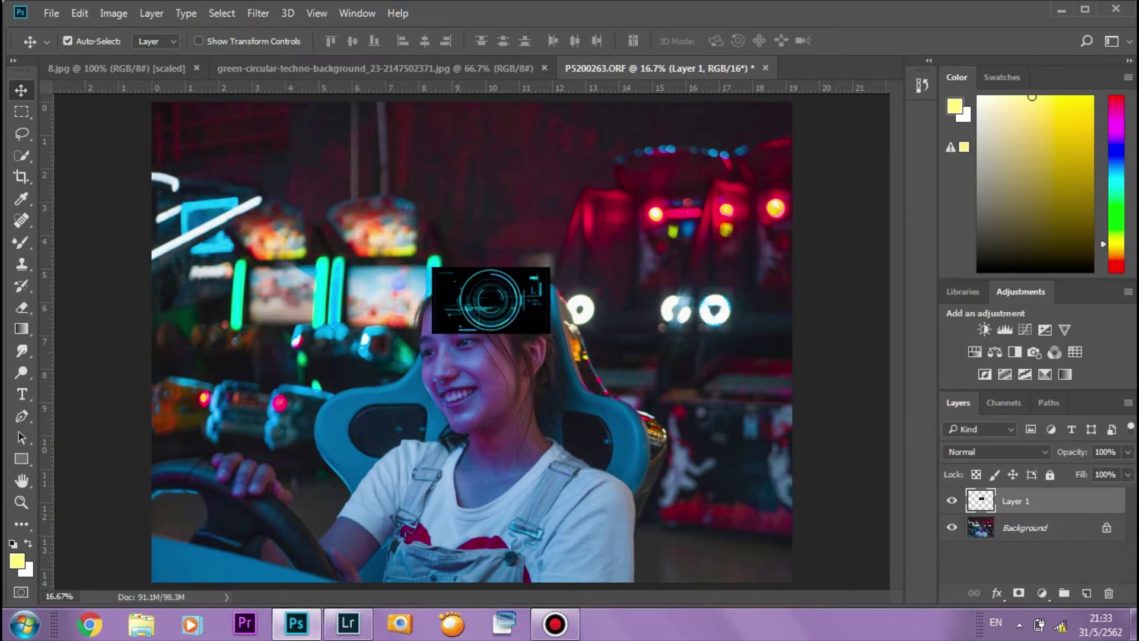
{"action": "left_click", "coordinate": [996, 451]}
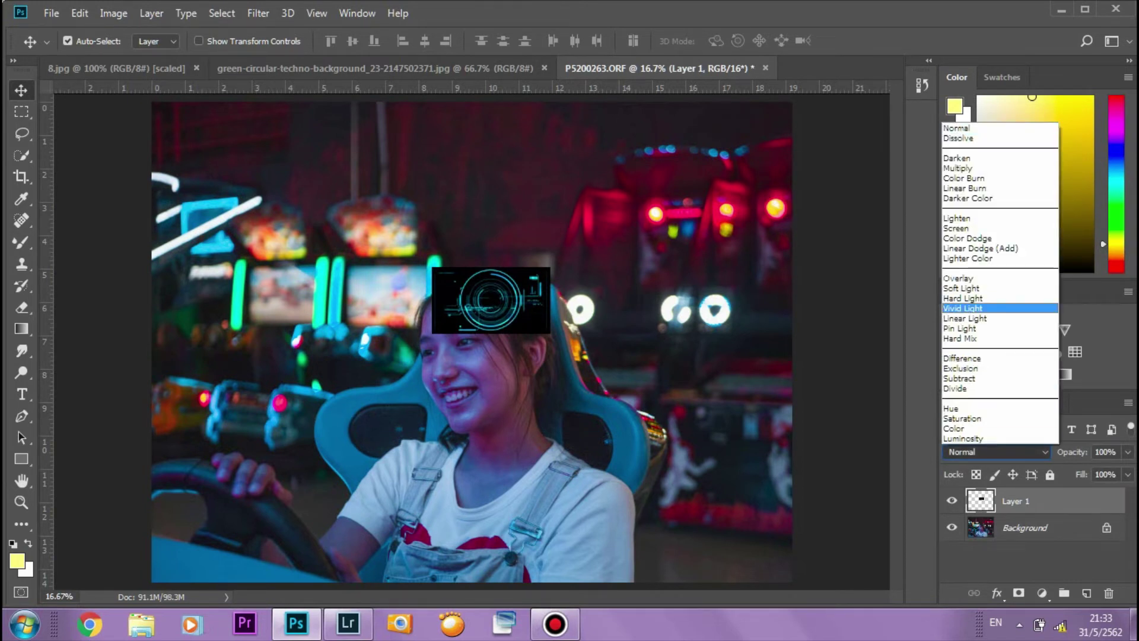
{"action": "left_click", "coordinate": [980, 248]}
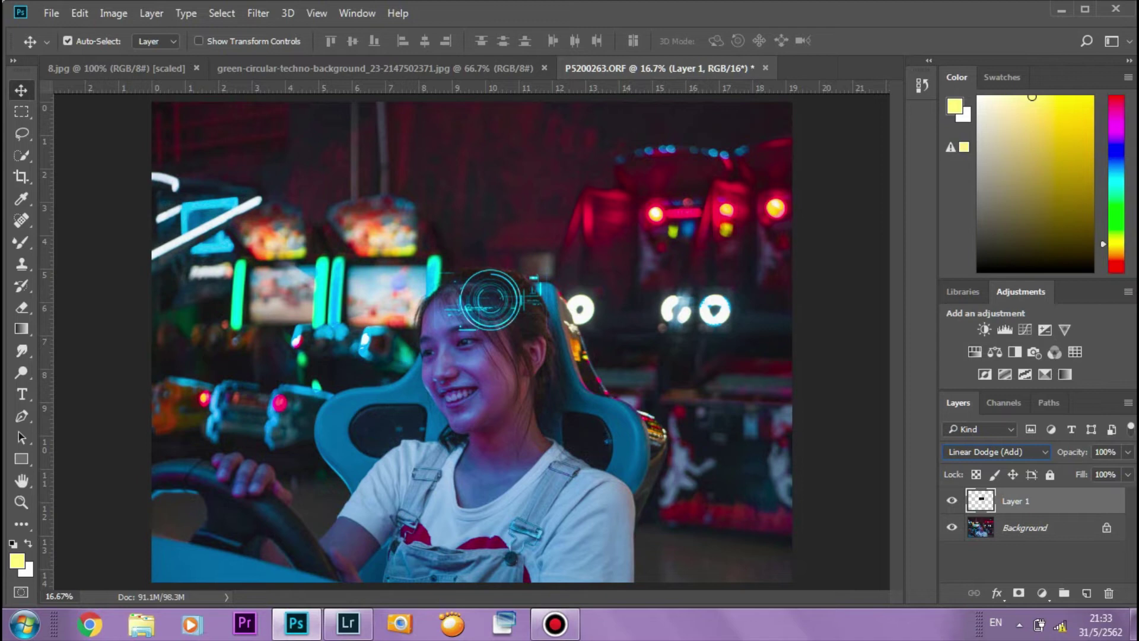
{"action": "key", "text": "ctrl+t"}
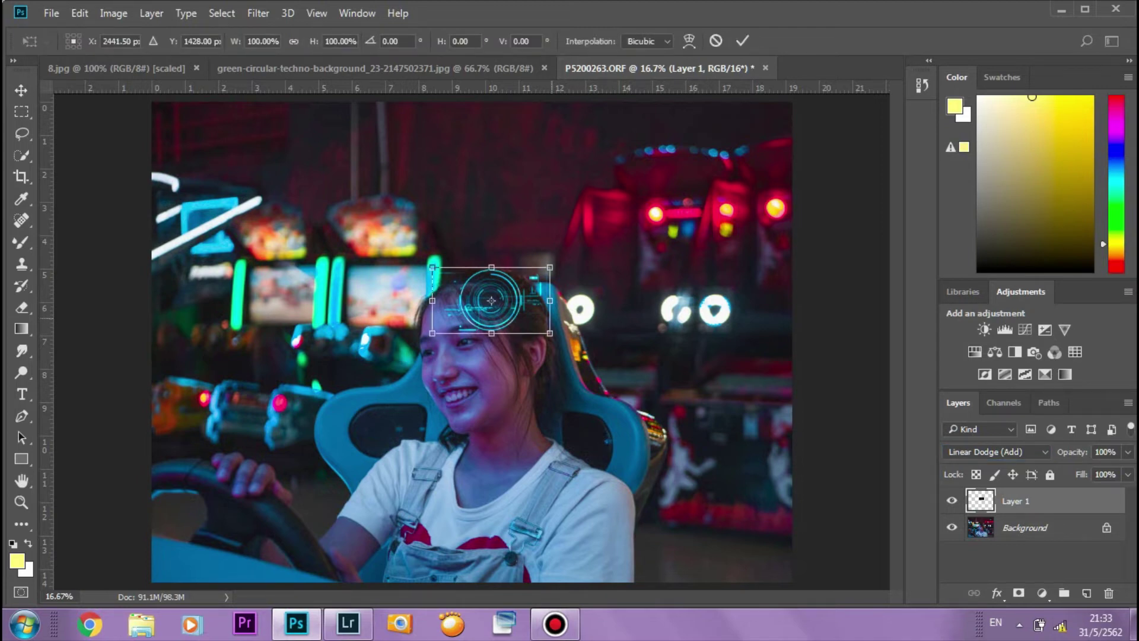
Enlarge and reposition the HUD rings so they surround the girl across most of the photo
{"action": "mouse_move", "coordinate": [550, 333]}
{"action": "left_mouse_down"}
{"action": "mouse_move", "coordinate": [725, 460]}
{"action": "mouse_move", "coordinate": [710, 534]}
{"action": "left_mouse_up"}
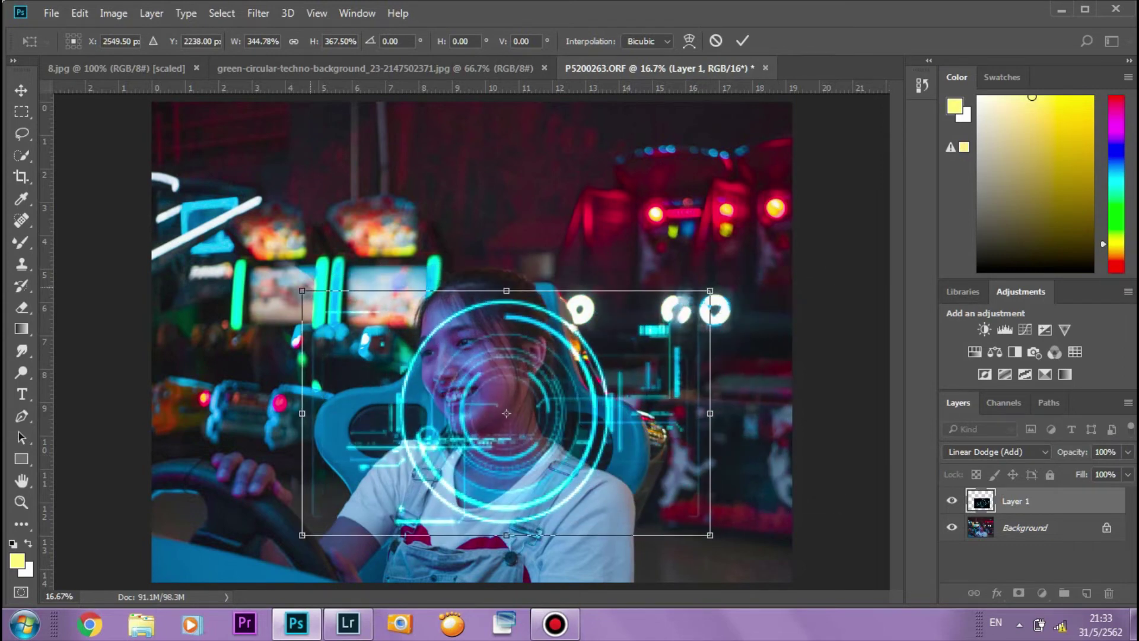
{"action": "left_click_drag", "start_coordinate": [304, 290], "coordinate": [140, 159]}
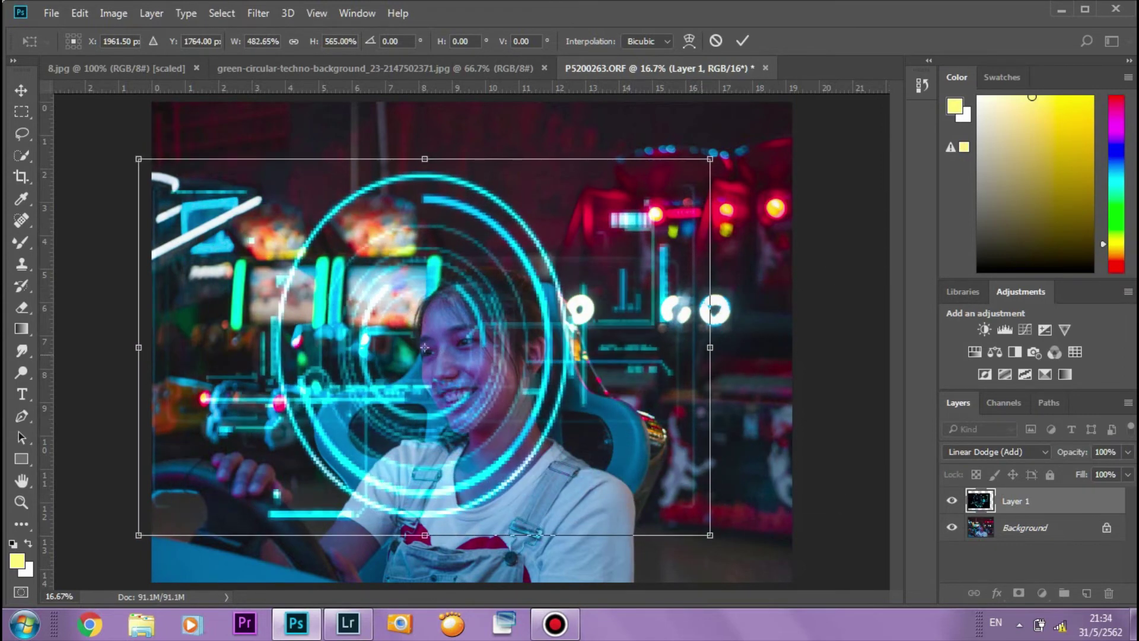
{"action": "left_click_drag", "start_coordinate": [710, 347], "coordinate": [765, 347]}
{"action": "mouse_move", "coordinate": [671, 303]}
{"action": "left_mouse_down"}
{"action": "mouse_move", "coordinate": [600, 329]}
{"action": "mouse_move", "coordinate": [620, 311]}
{"action": "left_mouse_up"}
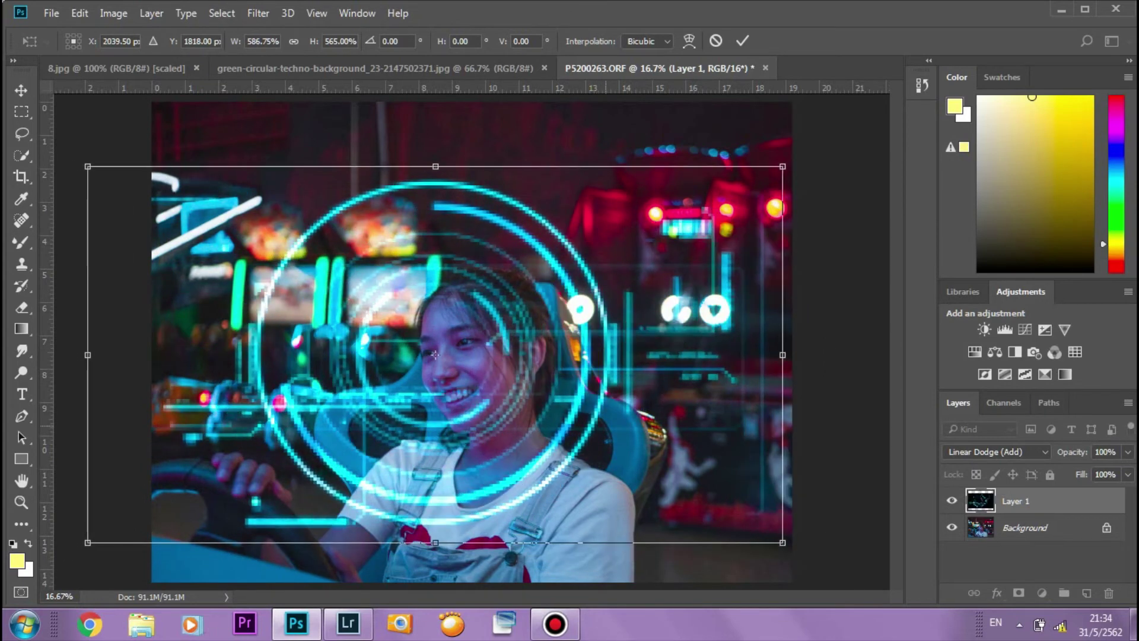
{"action": "left_click_drag", "start_coordinate": [782, 542], "coordinate": [846, 579]}
{"action": "mouse_move", "coordinate": [742, 415]}
{"action": "left_mouse_down"}
{"action": "mouse_move", "coordinate": [670, 380]}
{"action": "mouse_move", "coordinate": [712, 381]}
{"action": "left_mouse_up"}
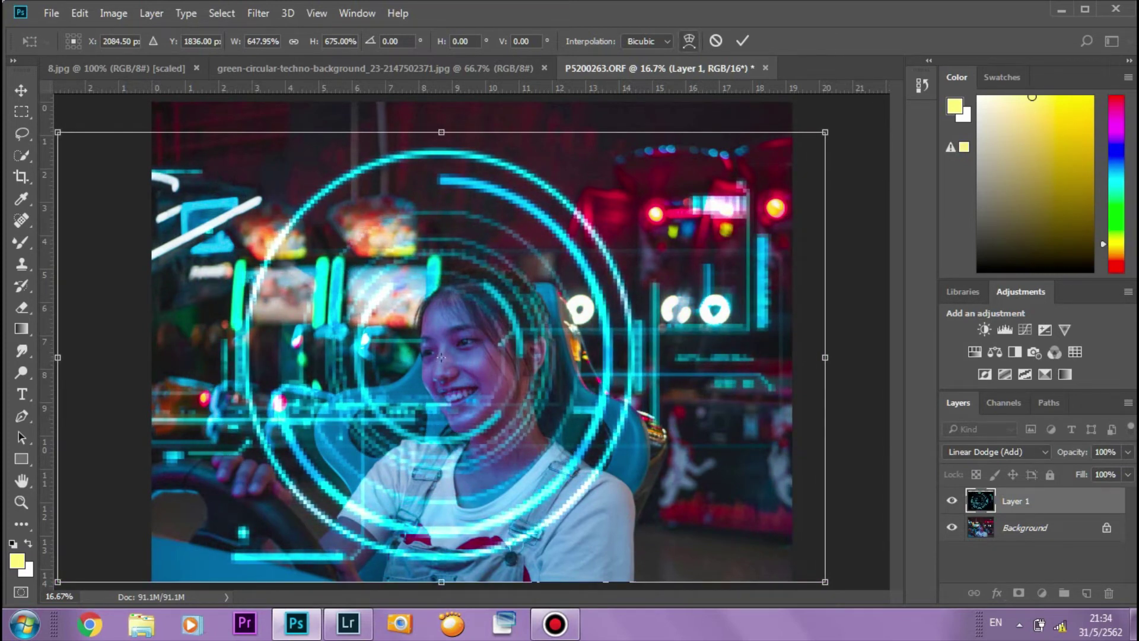
{"action": "left_click", "coordinate": [689, 40]}
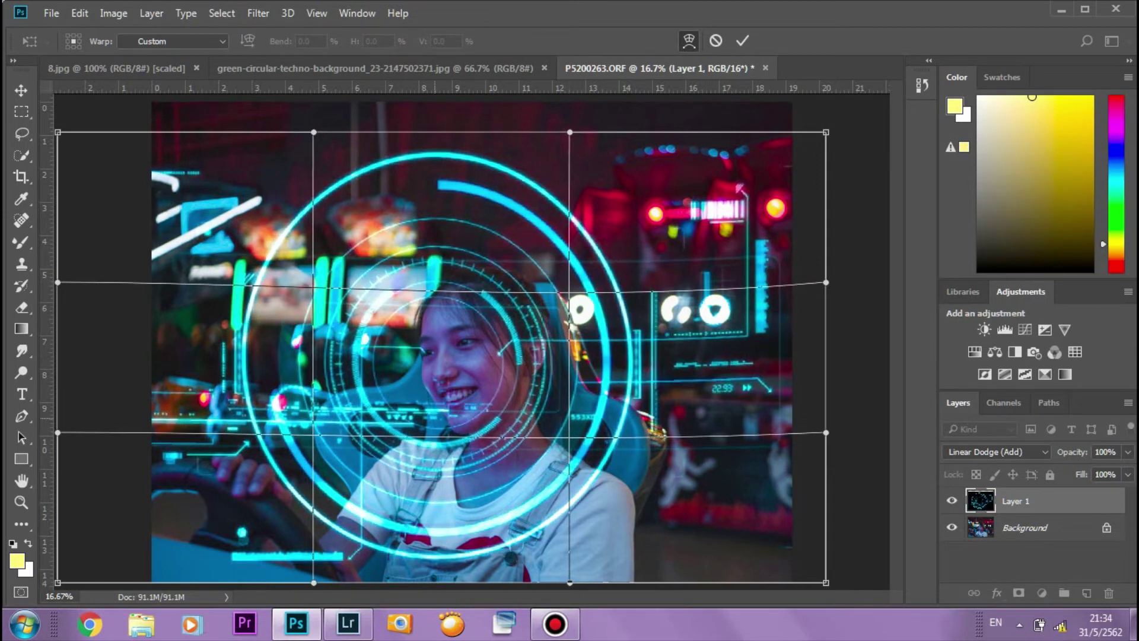
Bend the ring mesh's corners and edges around the girl's head and shoulders, then commit
{"action": "left_click_drag", "start_coordinate": [335, 432], "coordinate": [327, 457]}
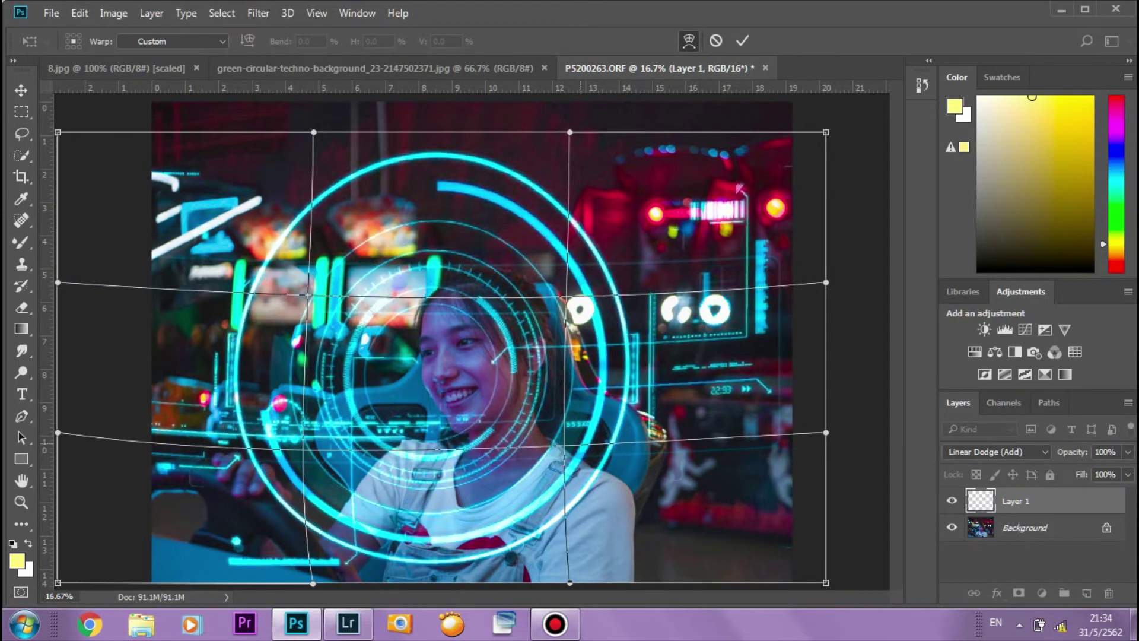
{"action": "left_click_drag", "start_coordinate": [569, 445], "coordinate": [558, 459]}
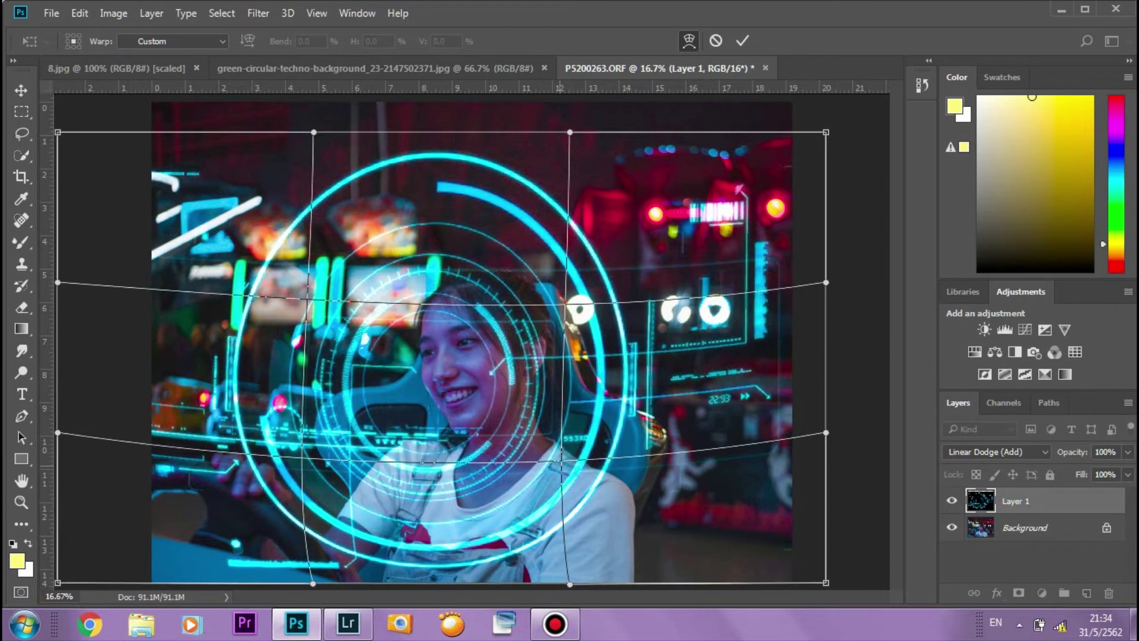
{"action": "mouse_move", "coordinate": [307, 295]}
{"action": "left_mouse_down"}
{"action": "mouse_move", "coordinate": [321, 297]}
{"action": "mouse_move", "coordinate": [298, 307]}
{"action": "left_mouse_up"}
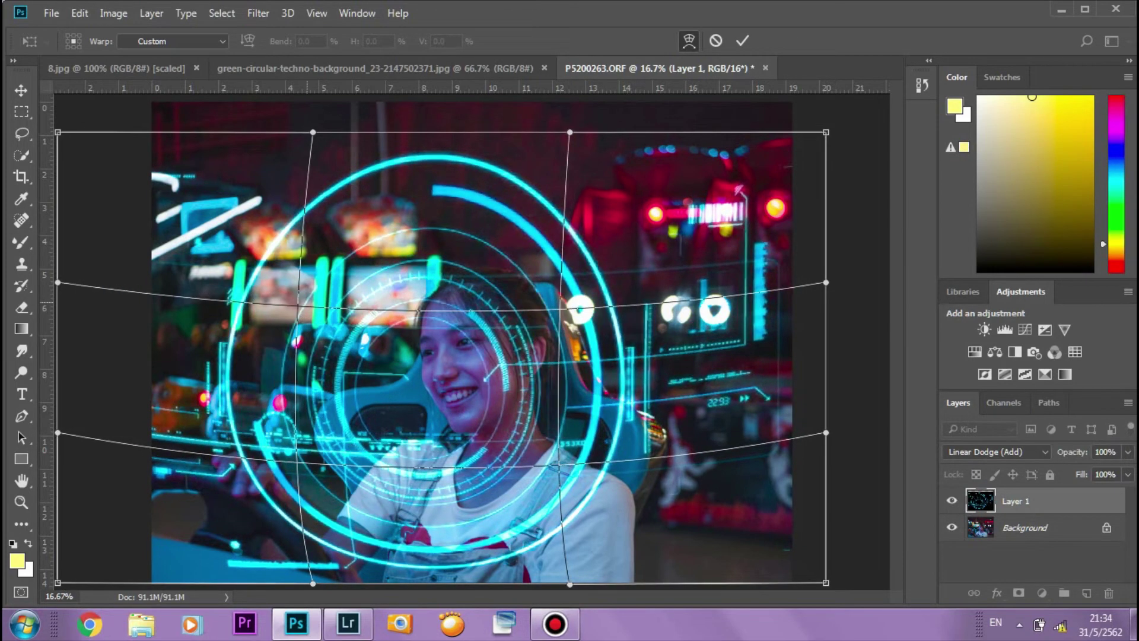
{"action": "left_click_drag", "start_coordinate": [313, 132], "coordinate": [314, 151]}
{"action": "left_click_drag", "start_coordinate": [569, 131], "coordinate": [564, 157]}
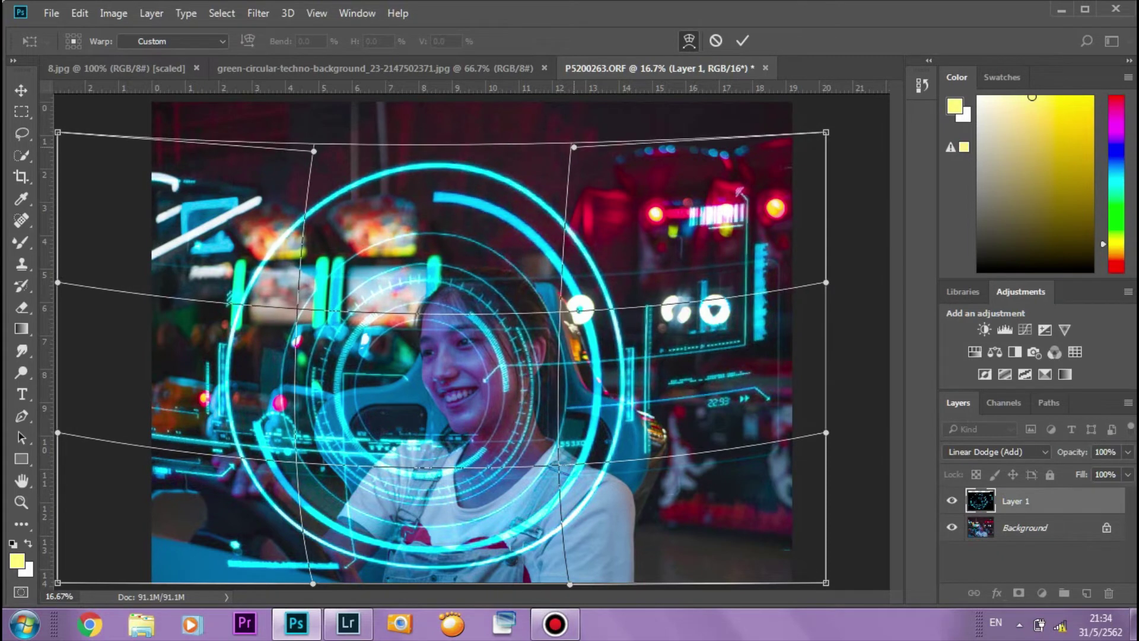
{"action": "left_click_drag", "start_coordinate": [299, 461], "coordinate": [299, 475]}
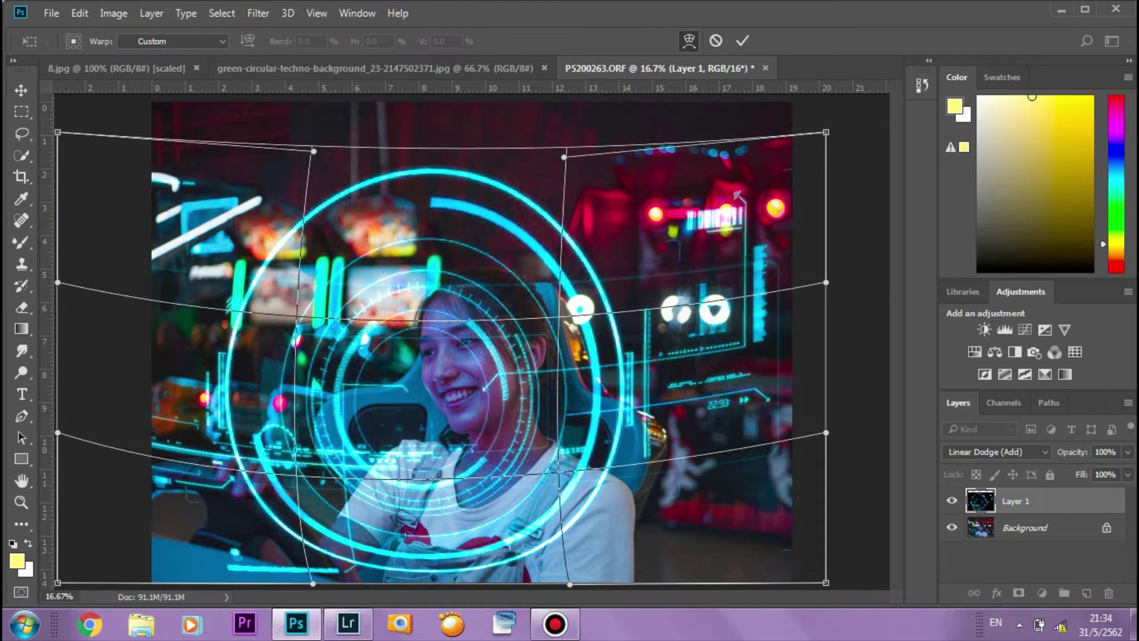
{"action": "left_click_drag", "start_coordinate": [313, 584], "coordinate": [312, 596]}
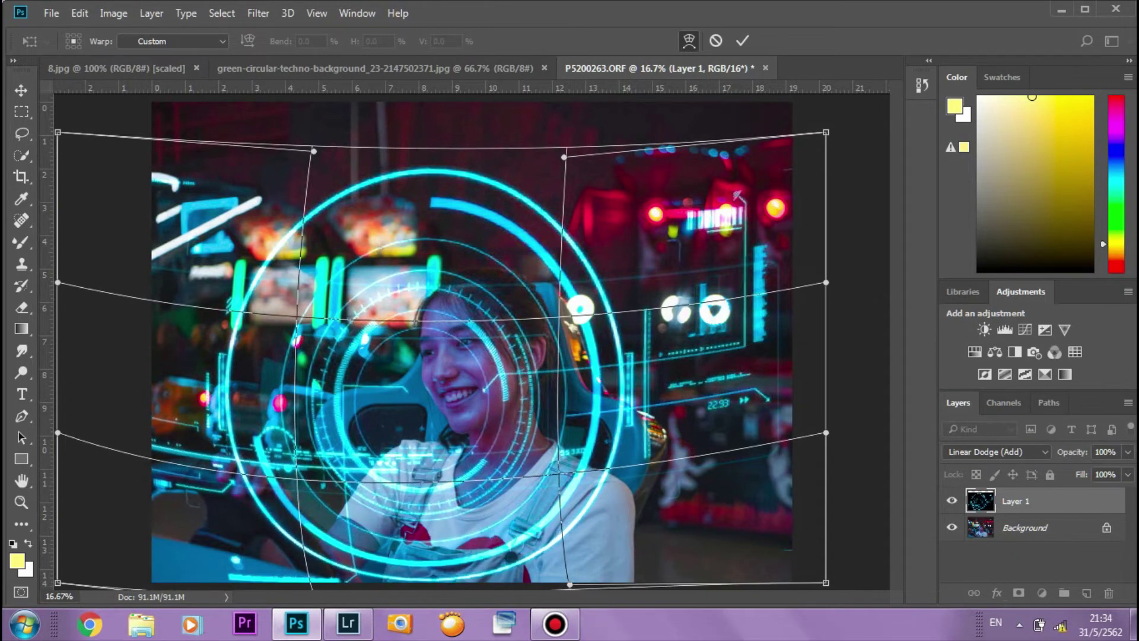
{"action": "left_click_drag", "start_coordinate": [825, 432], "coordinate": [831, 430]}
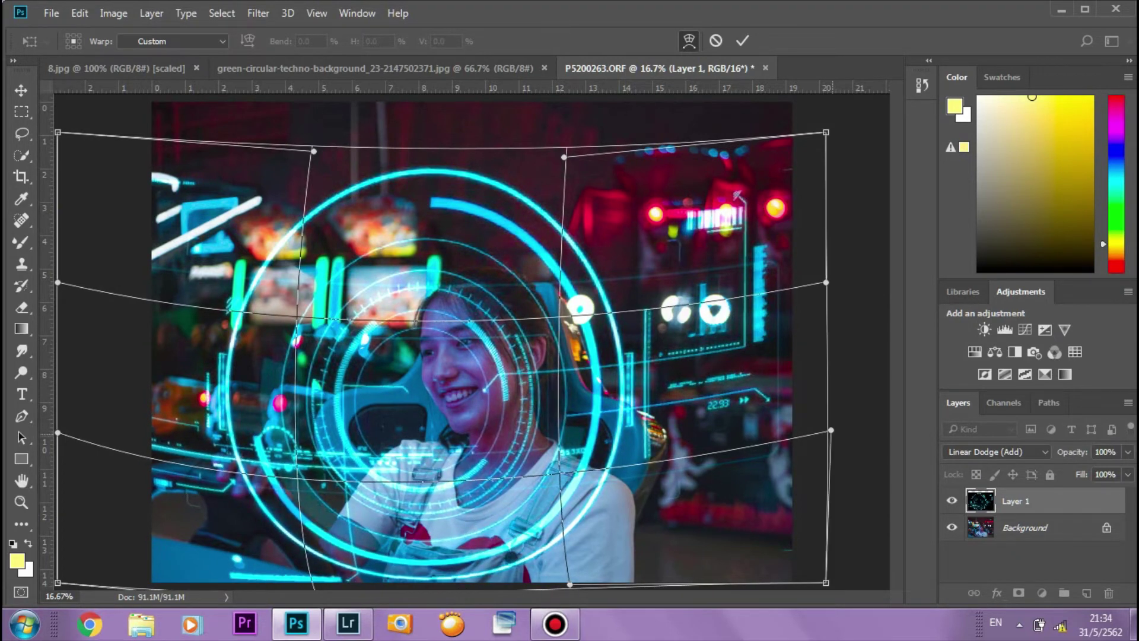
{"action": "left_click_drag", "start_coordinate": [571, 483], "coordinate": [560, 488]}
{"action": "left_click", "coordinate": [742, 40]}
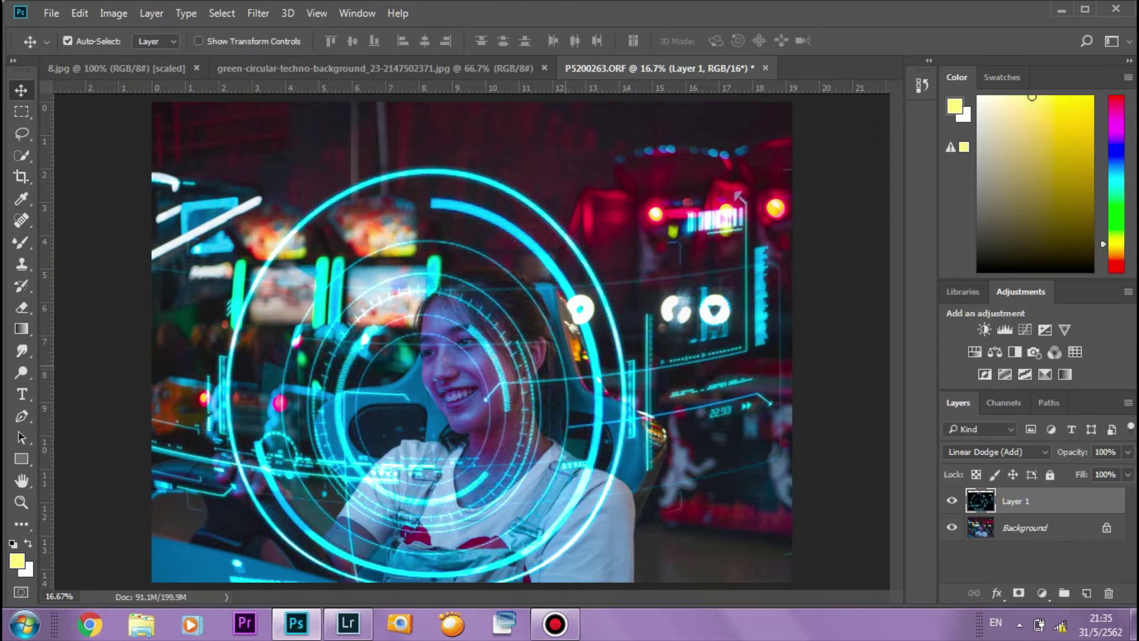
Shift the cyan circle overlay up and right, then warp its lower edge downward
{"action": "left_click_drag", "start_coordinate": [573, 320], "coordinate": [593, 290]}
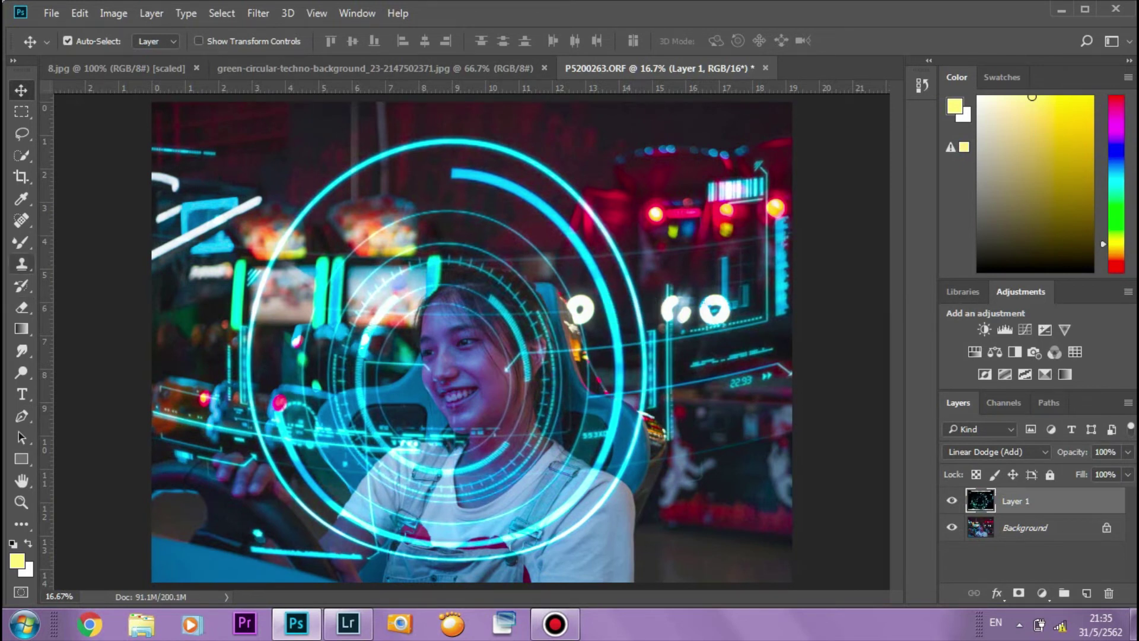
{"action": "key", "text": "ctrl+t"}
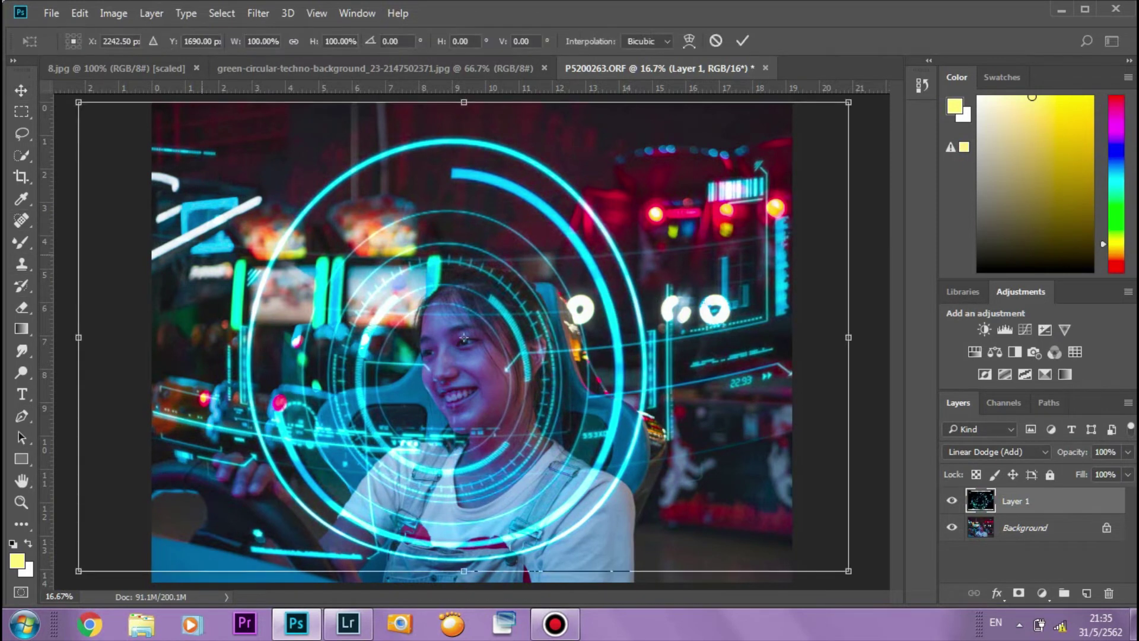
{"action": "left_click", "coordinate": [689, 41]}
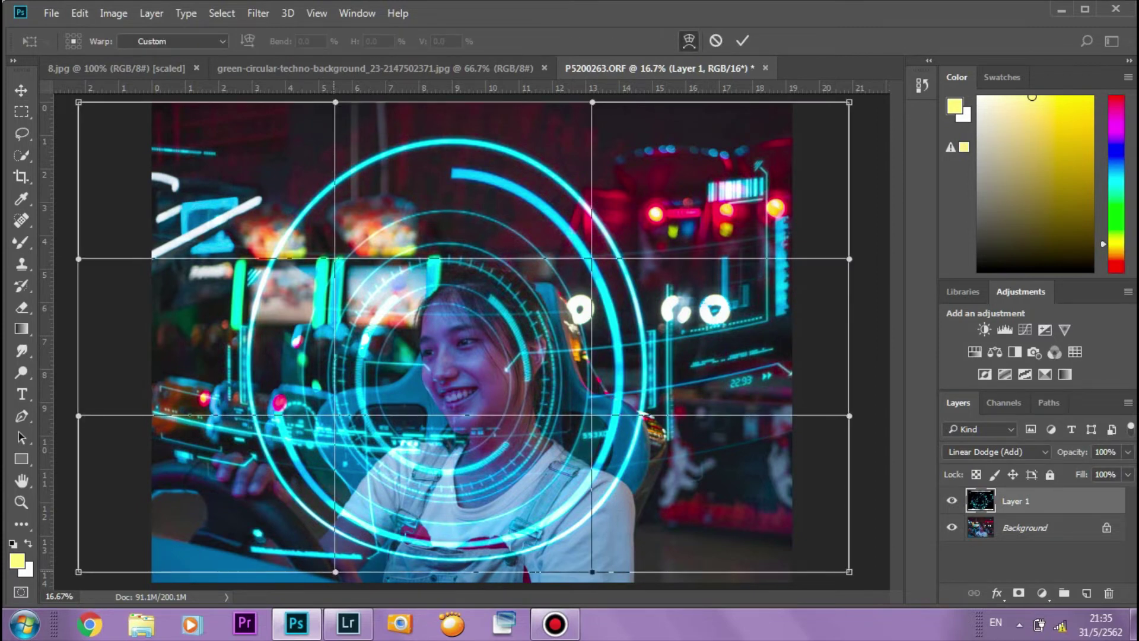
{"action": "left_click_drag", "start_coordinate": [335, 572], "coordinate": [325, 588]}
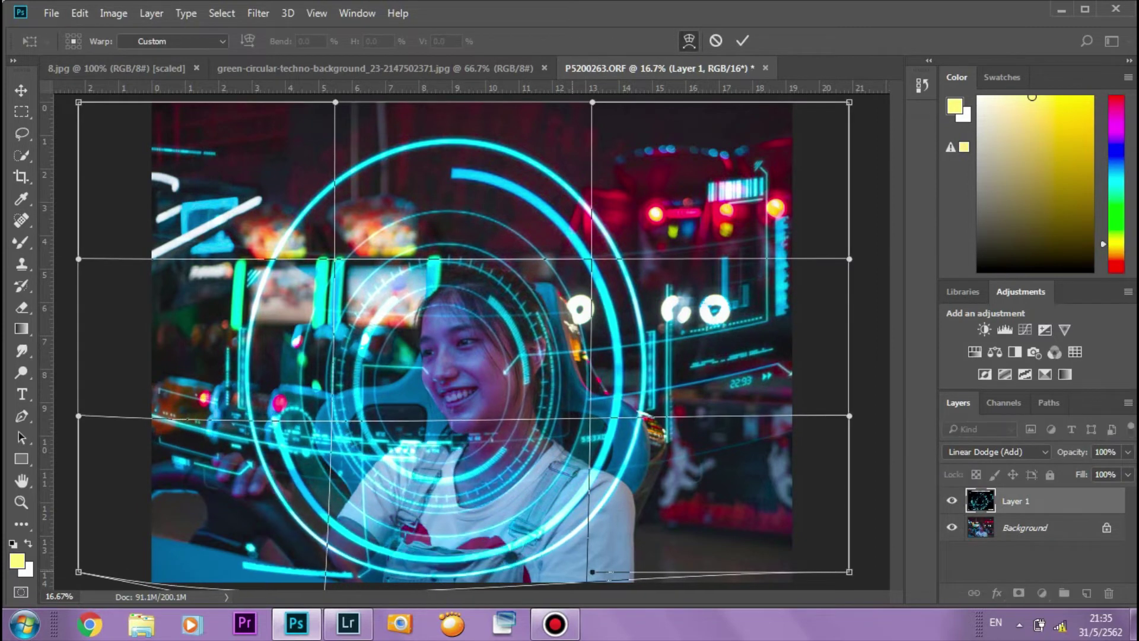
{"action": "left_click_drag", "start_coordinate": [592, 571], "coordinate": [587, 588]}
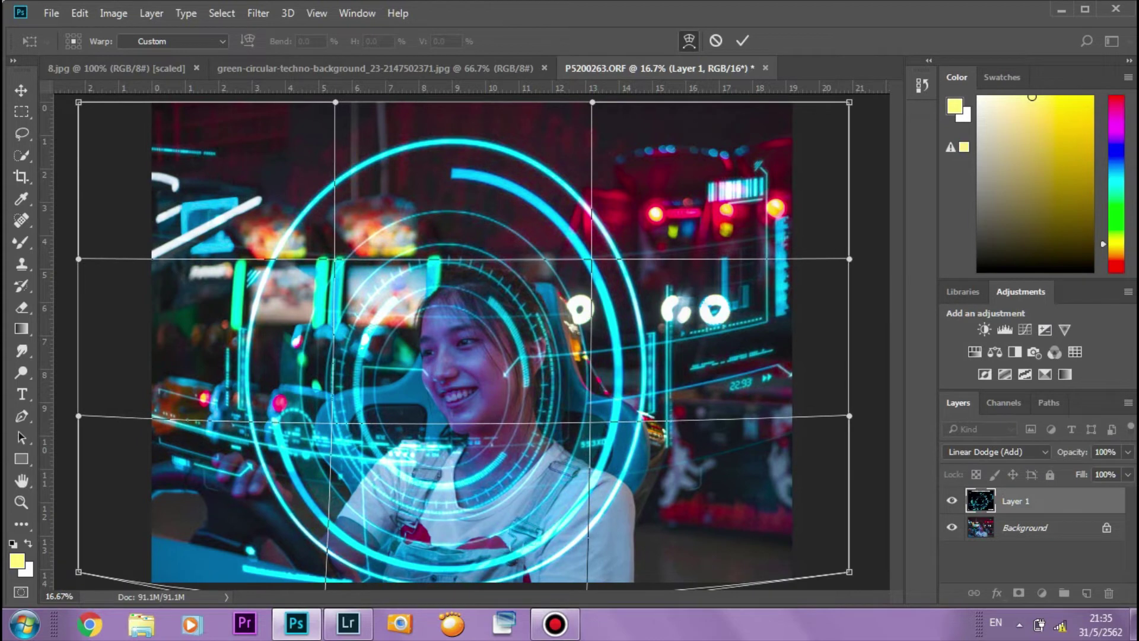
{"action": "left_click_drag", "start_coordinate": [504, 355], "coordinate": [511, 357]}
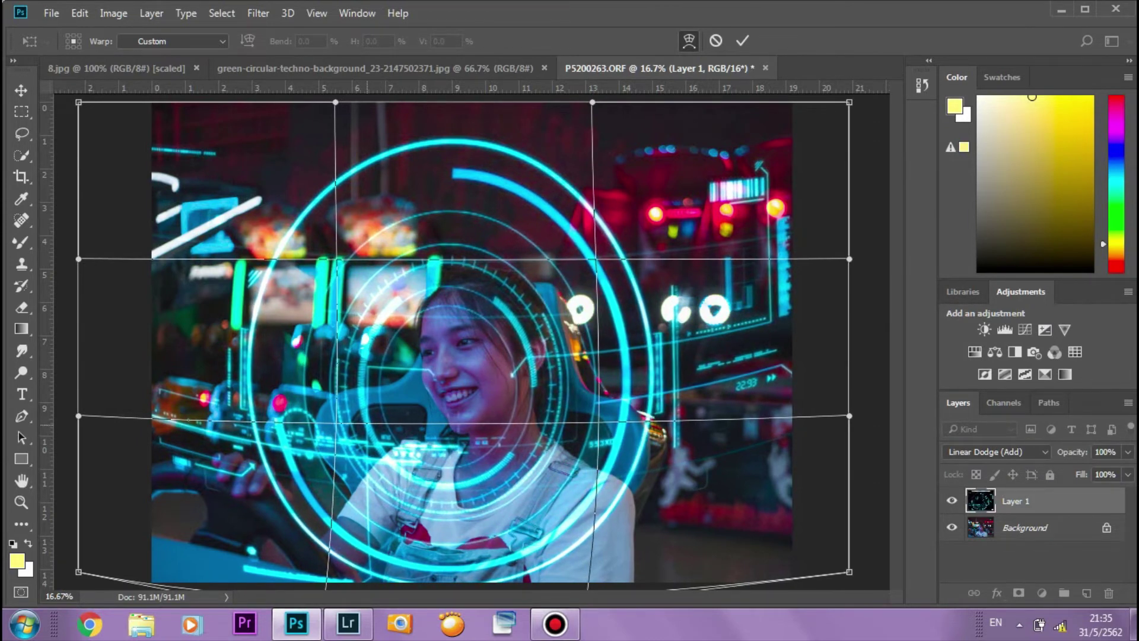
{"action": "left_click_drag", "start_coordinate": [511, 374], "coordinate": [506, 372]}
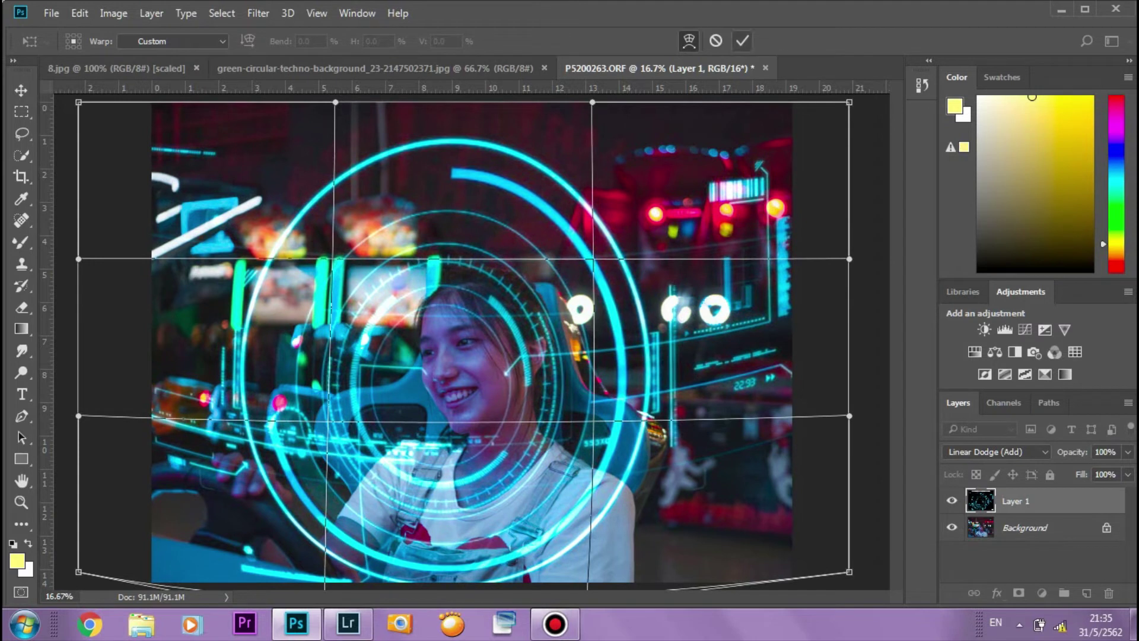
Refine the warp by bending the top edge down and the bottom lower, then apply it
{"action": "left_click_drag", "start_coordinate": [591, 102], "coordinate": [594, 119]}
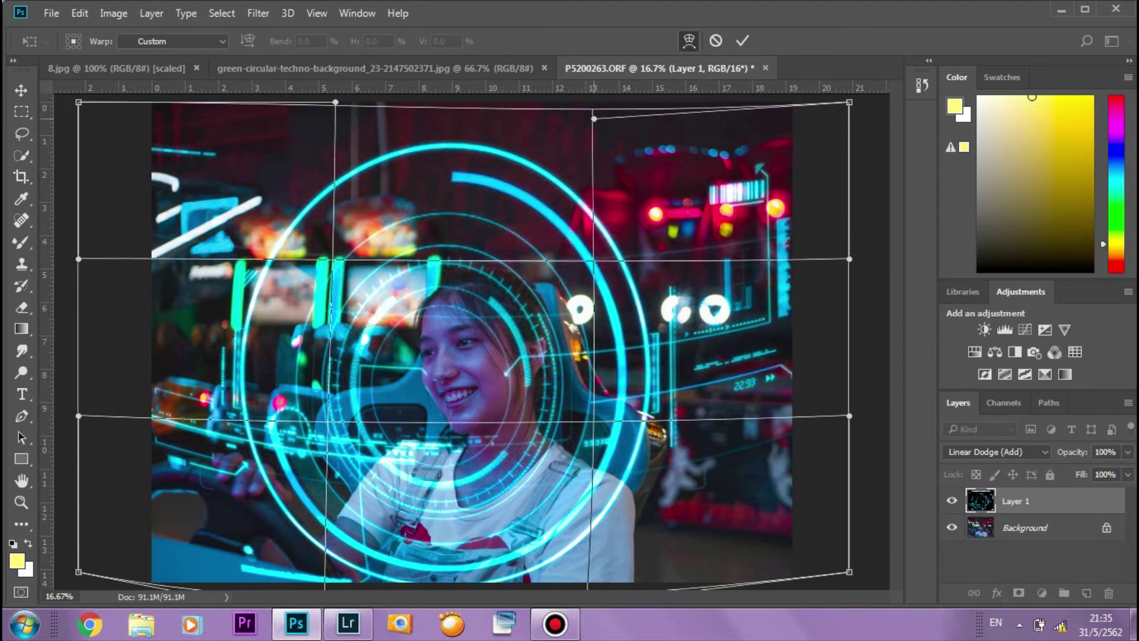
{"action": "left_click_drag", "start_coordinate": [336, 102], "coordinate": [339, 119]}
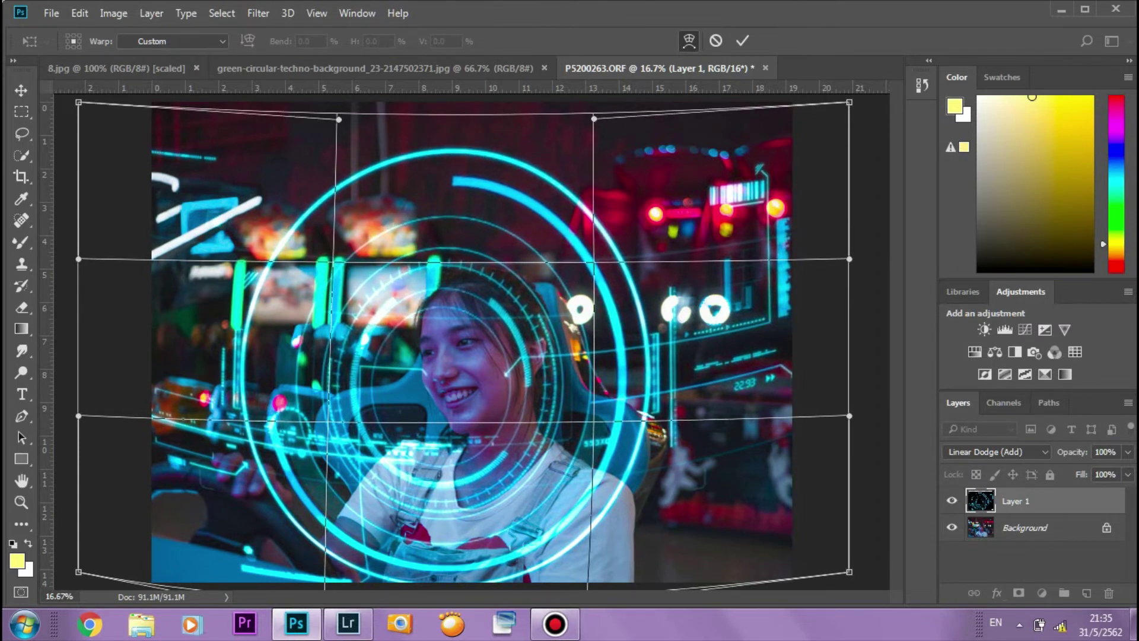
{"action": "key", "text": "ctrl+z"}
{"action": "key", "text": "ctrl+z"}
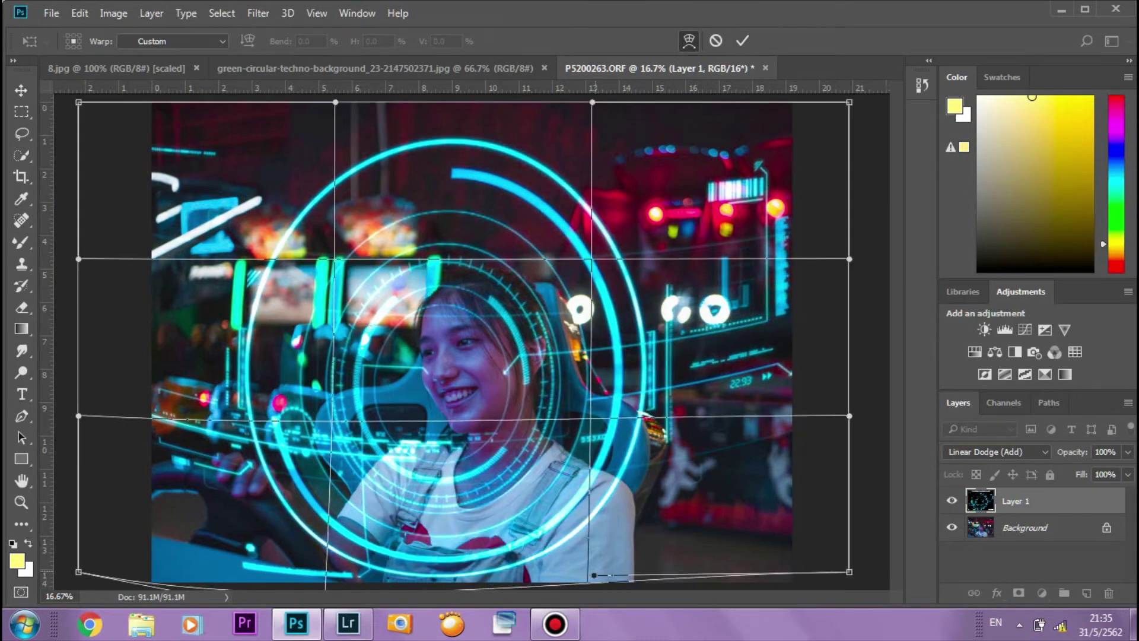
{"action": "left_click_drag", "start_coordinate": [594, 575], "coordinate": [588, 592]}
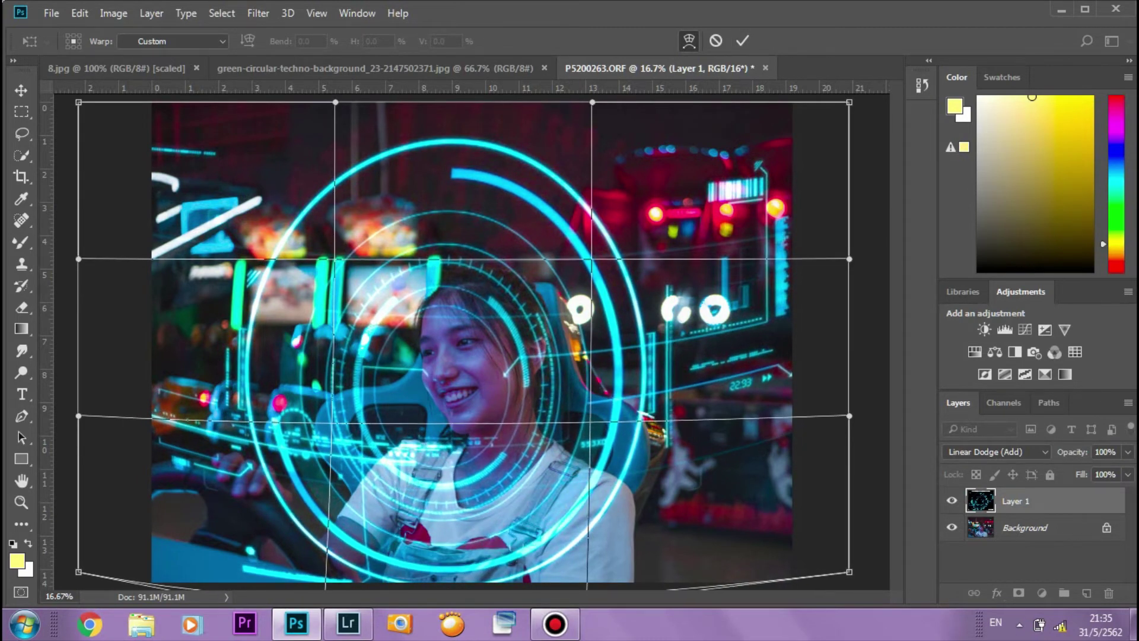
{"action": "left_click_drag", "start_coordinate": [592, 356], "coordinate": [596, 356]}
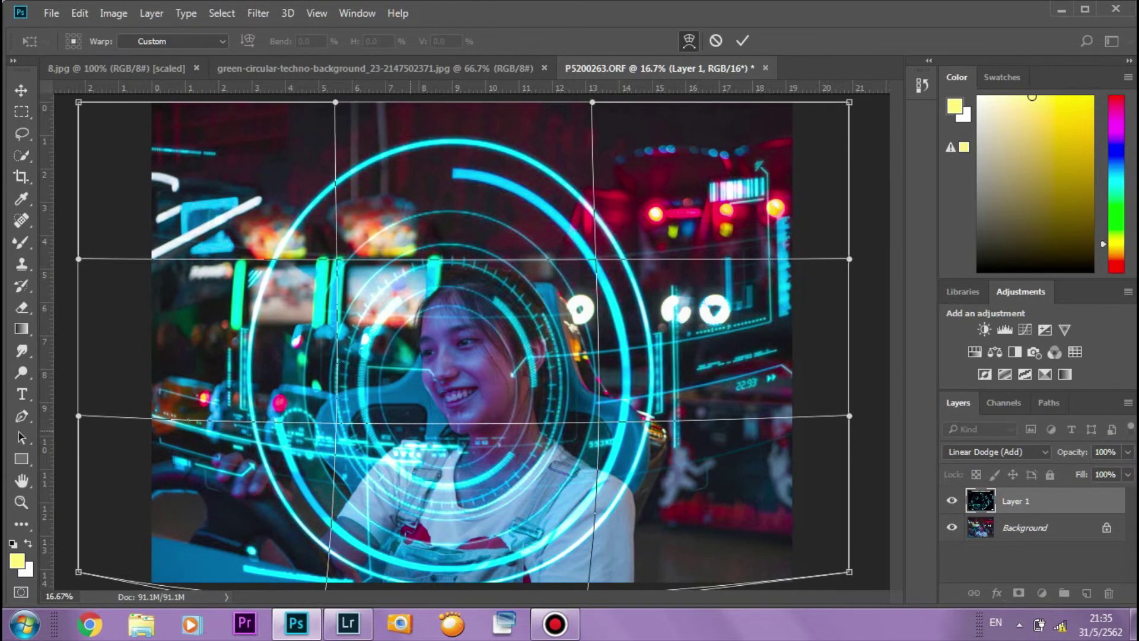
{"action": "left_click_drag", "start_coordinate": [372, 423], "coordinate": [363, 424]}
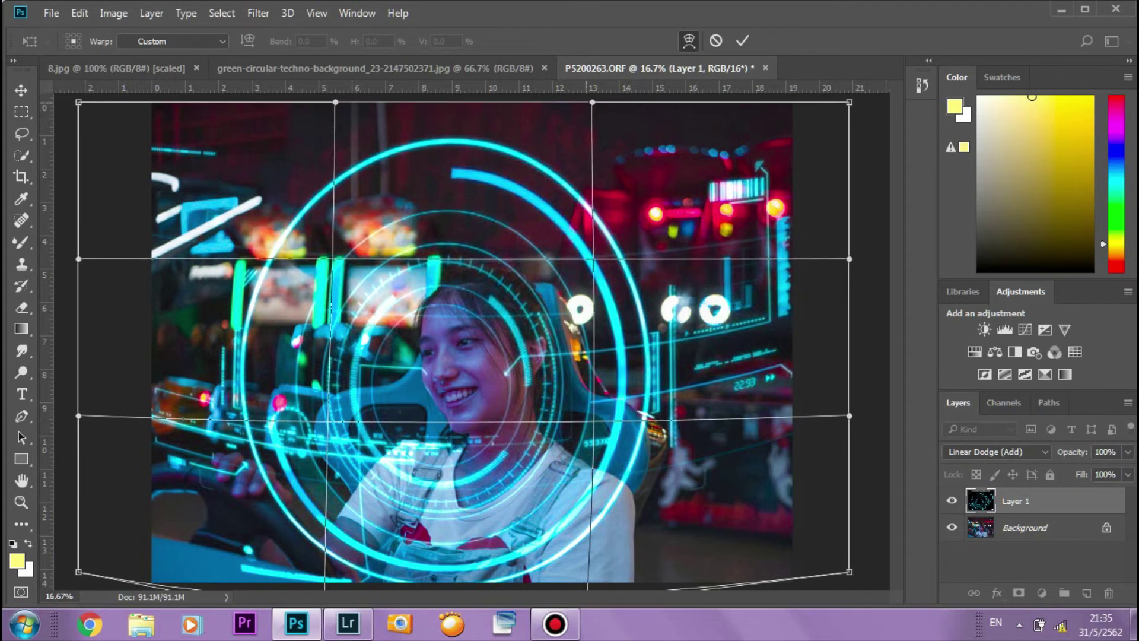
{"action": "left_click_drag", "start_coordinate": [592, 102], "coordinate": [594, 118]}
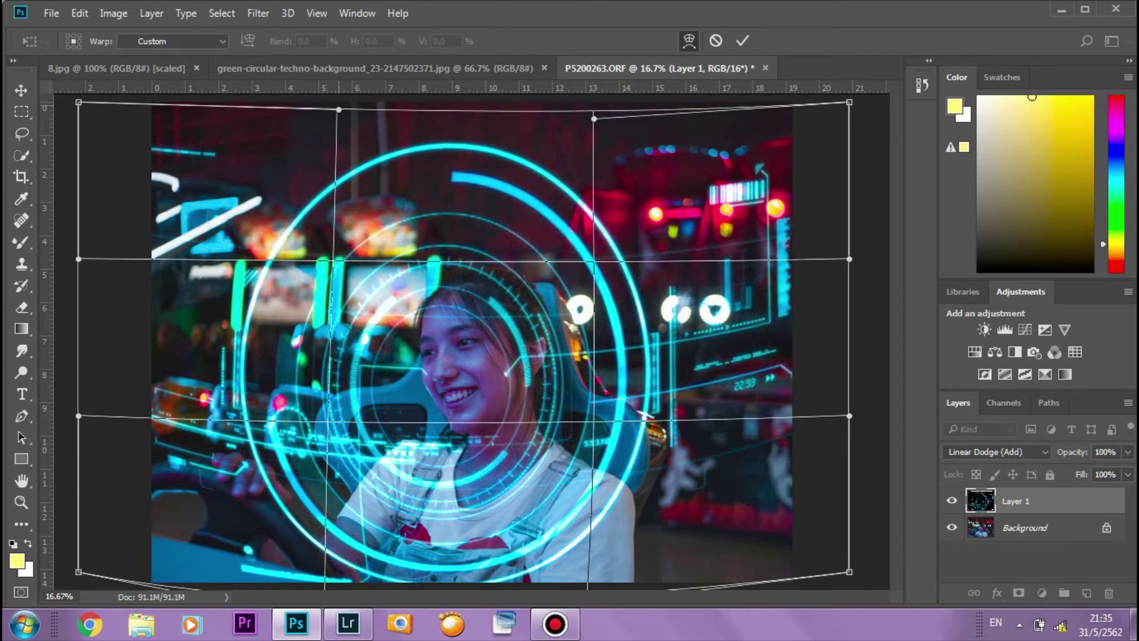
{"action": "left_click", "coordinate": [742, 40]}
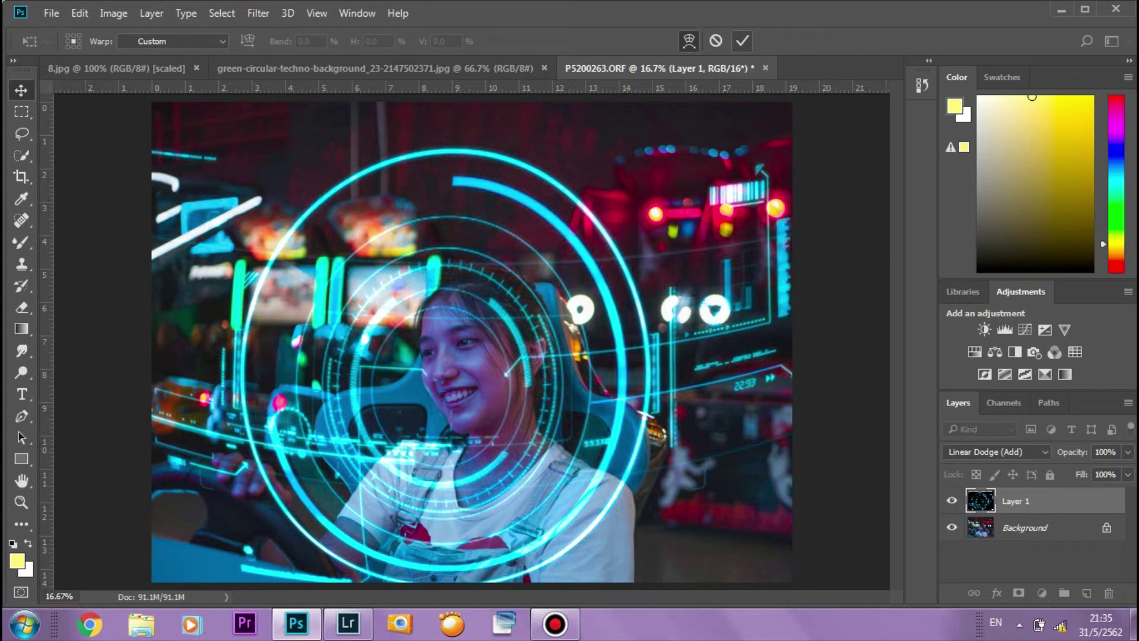
{"action": "key", "text": "Return"}
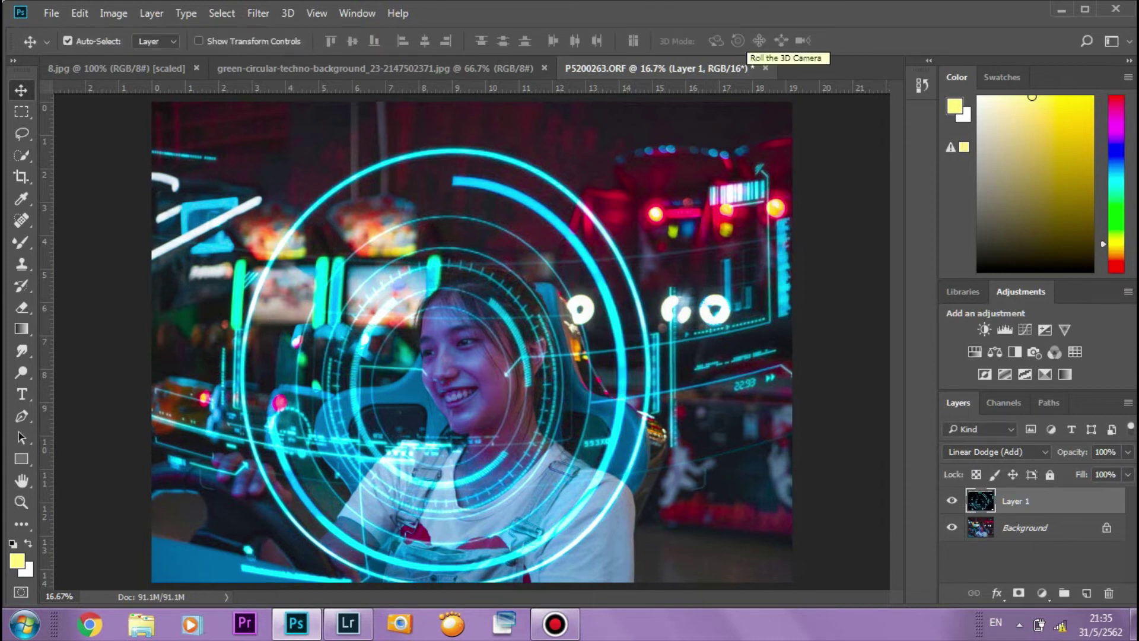
Copy the green circular techno graphic into the P5200263 portrait near the lower right
{"action": "left_click", "coordinate": [374, 68]}
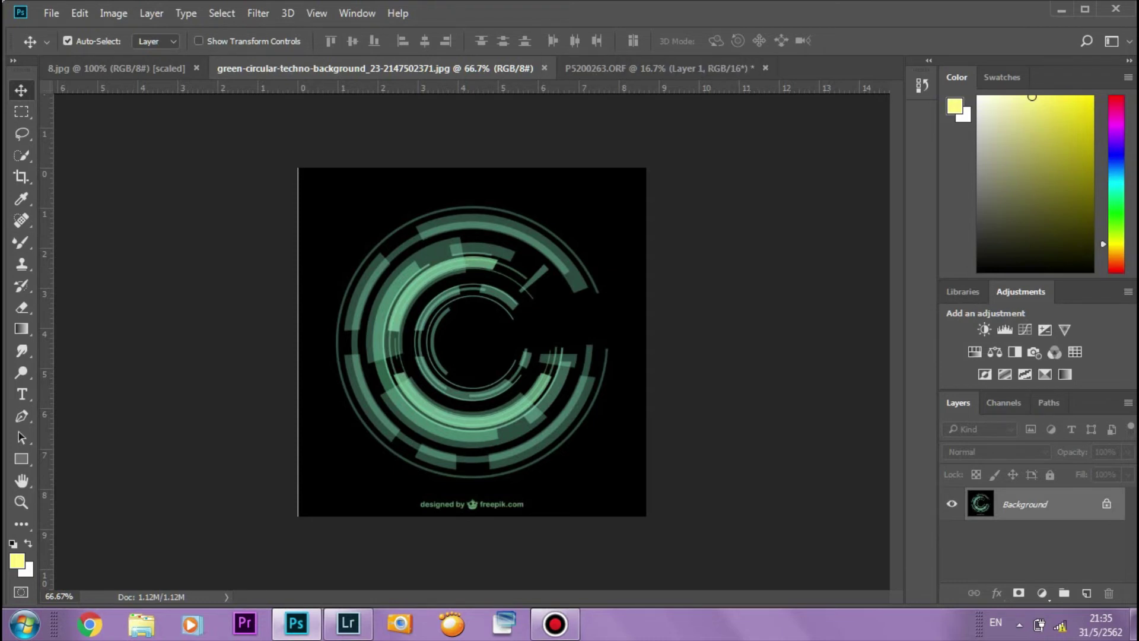
{"action": "key", "text": "ctrl+Tab"}
{"action": "left_click_drag", "start_coordinate": [693, 361], "coordinate": [729, 471]}
{"action": "key", "text": "Return"}
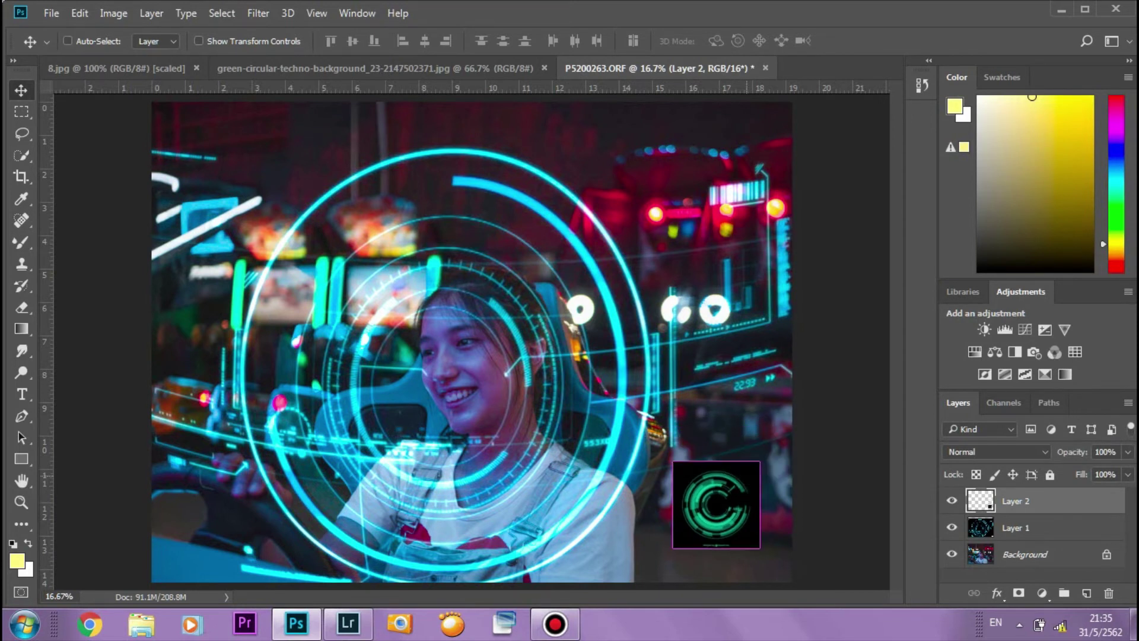
{"action": "left_click", "coordinate": [995, 451]}
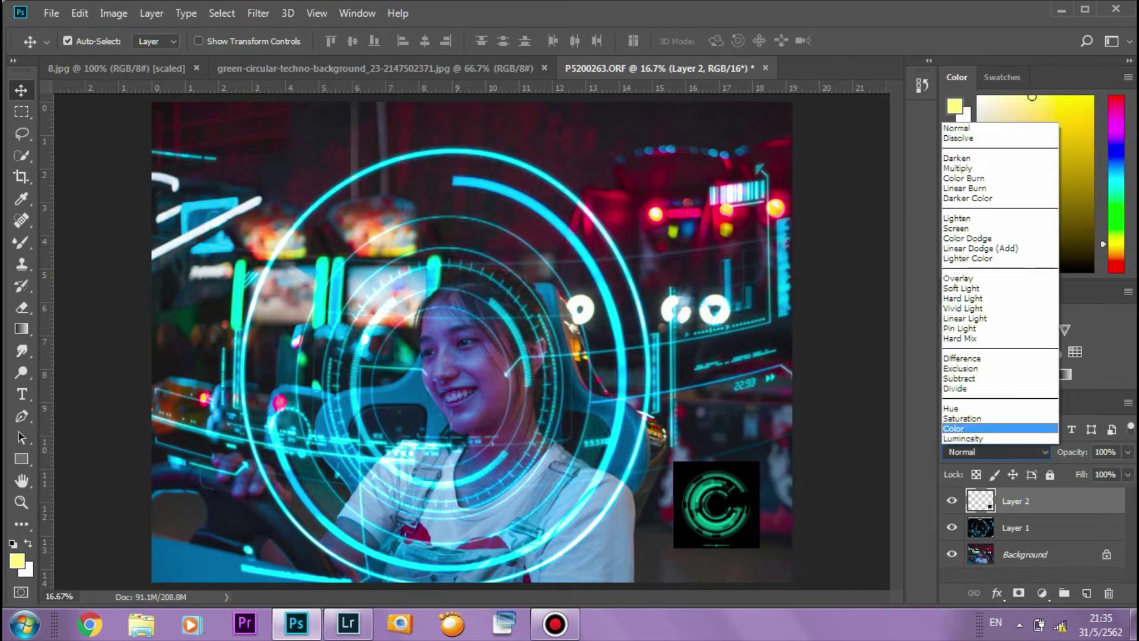
Blend the green circle with Linear Dodge, scale it to about 150% and warp its left side
{"action": "left_click", "coordinate": [975, 252]}
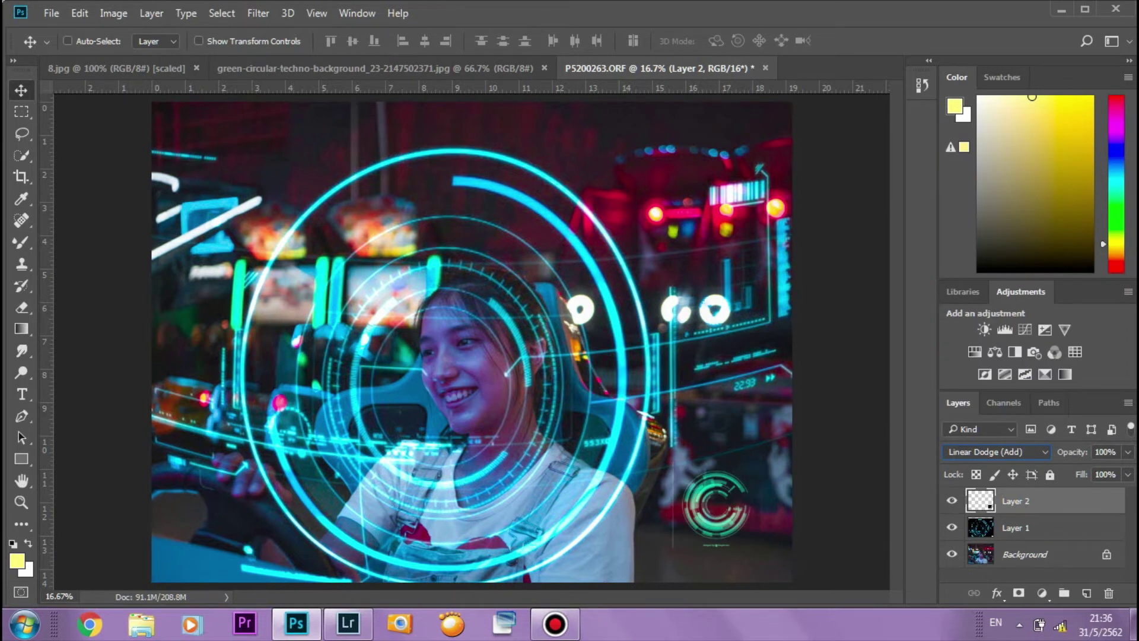
{"action": "key", "text": "ctrl+t"}
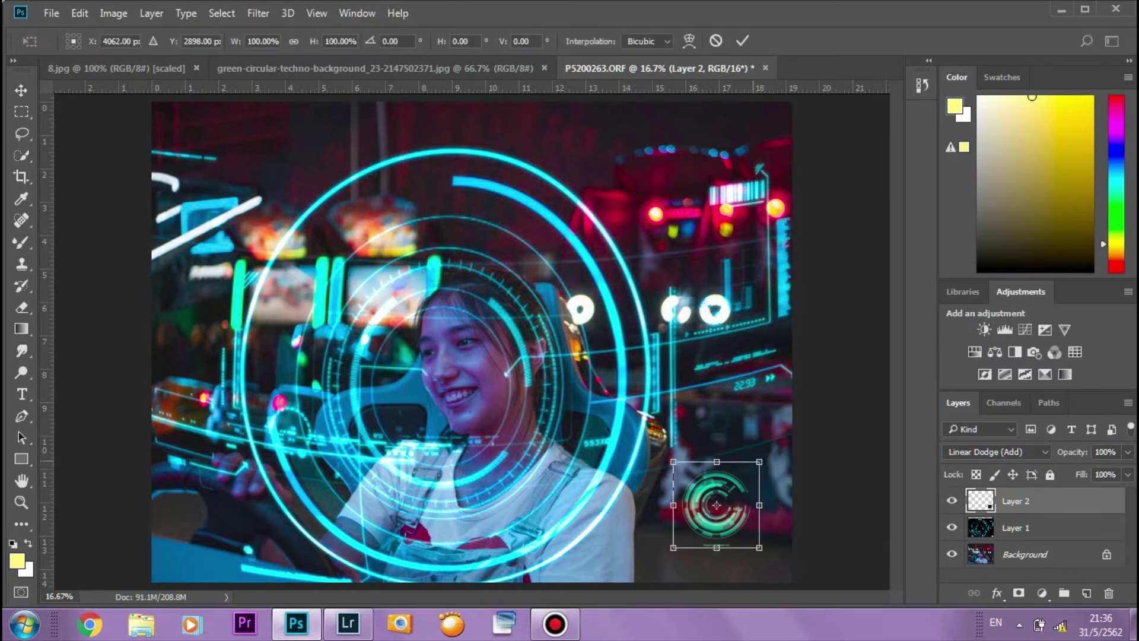
{"action": "left_click_drag", "start_coordinate": [759, 461], "coordinate": [799, 418]}
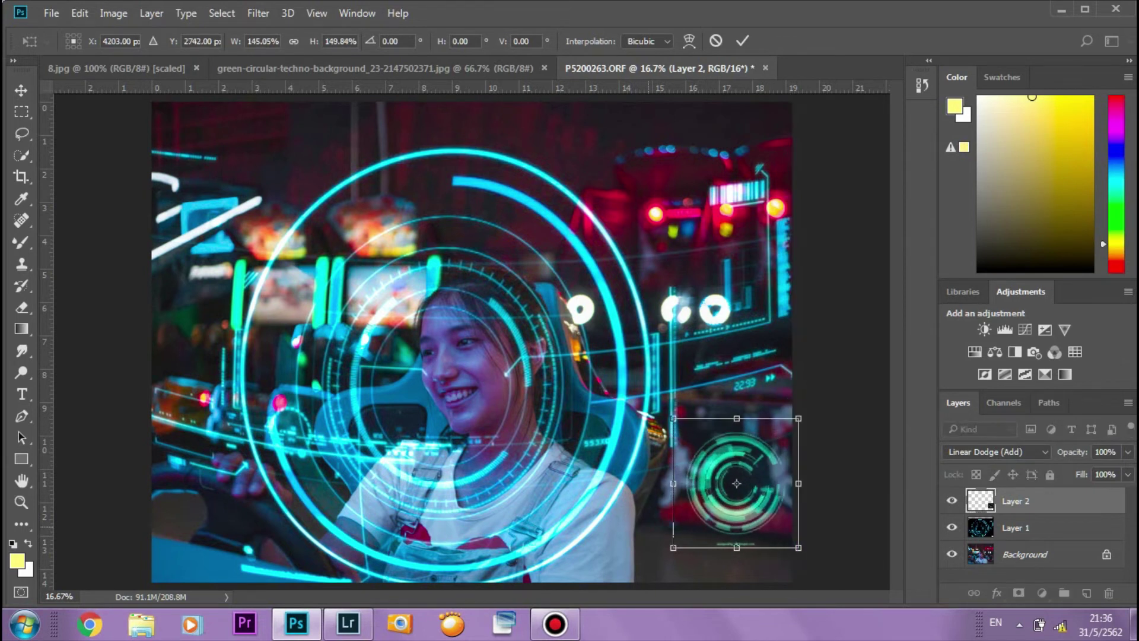
{"action": "left_click", "coordinate": [688, 41]}
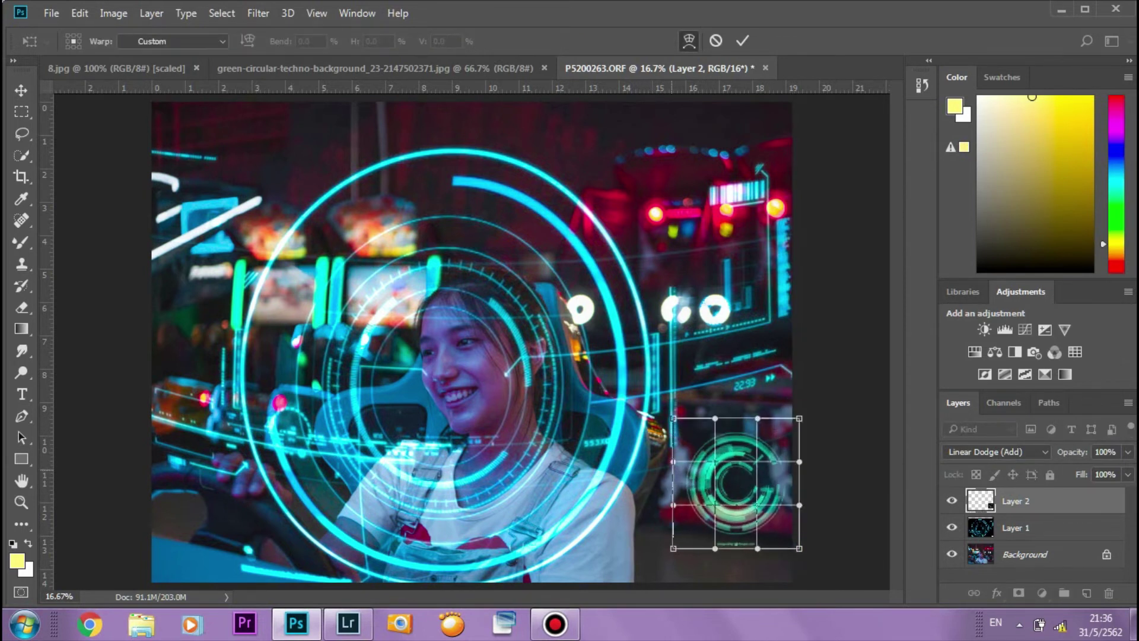
{"action": "left_click_drag", "start_coordinate": [671, 463], "coordinate": [671, 482]}
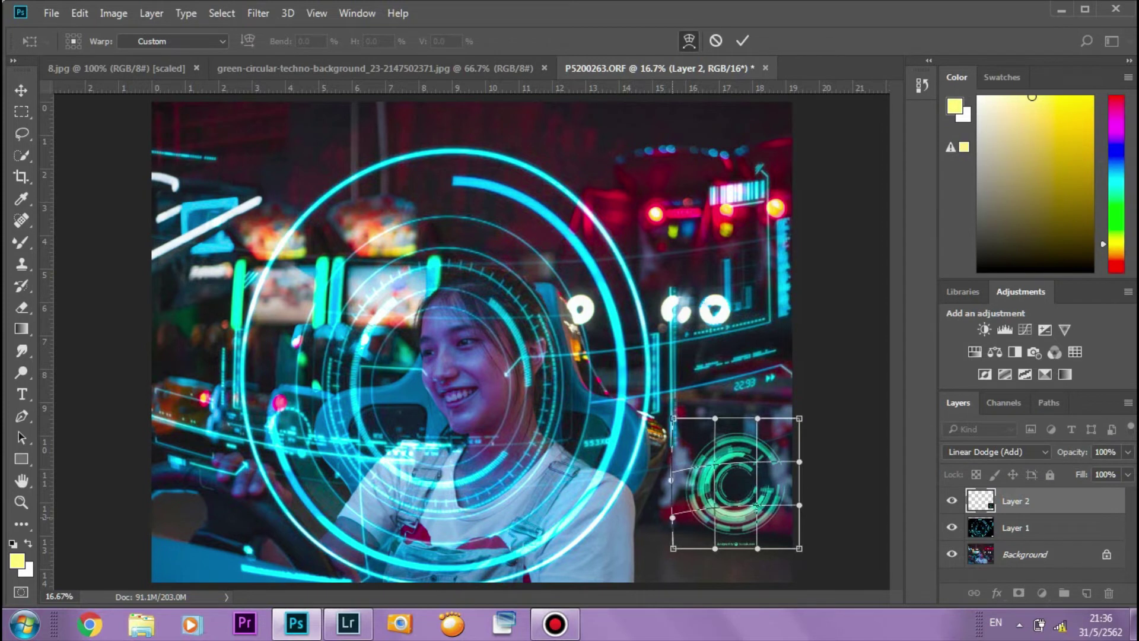
{"action": "left_click_drag", "start_coordinate": [672, 548], "coordinate": [672, 571]}
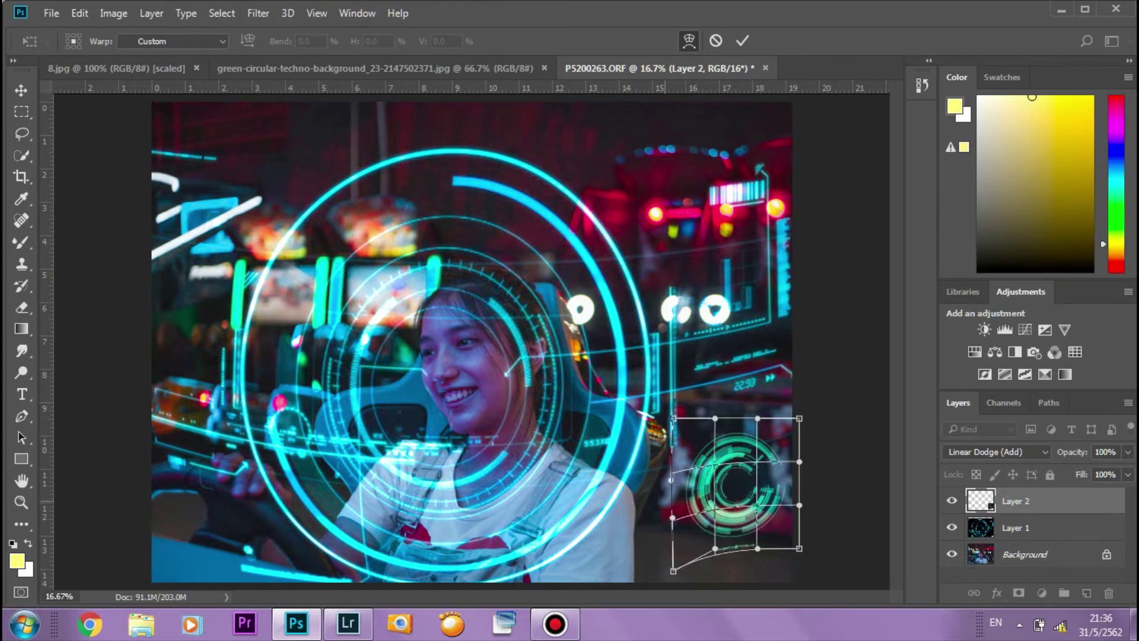
{"action": "left_click_drag", "start_coordinate": [673, 418], "coordinate": [663, 422]}
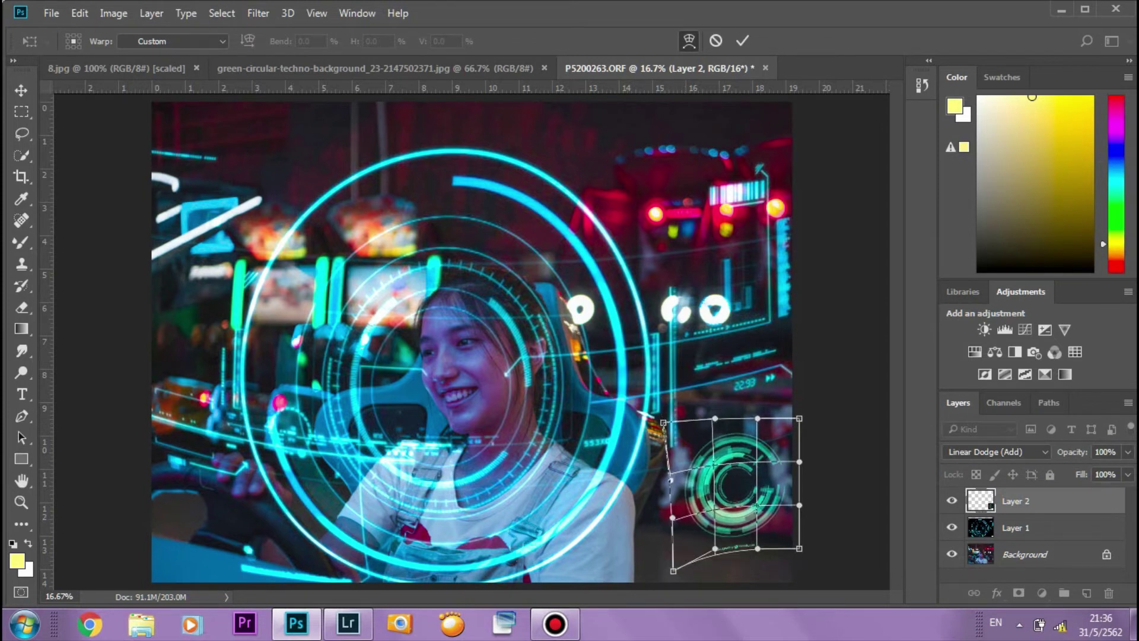
{"action": "key", "text": "Return"}
Nudge the green circle down-left, then add a Hue/Saturation adjustment layer above it
{"action": "left_click_drag", "start_coordinate": [734, 445], "coordinate": [728, 453]}
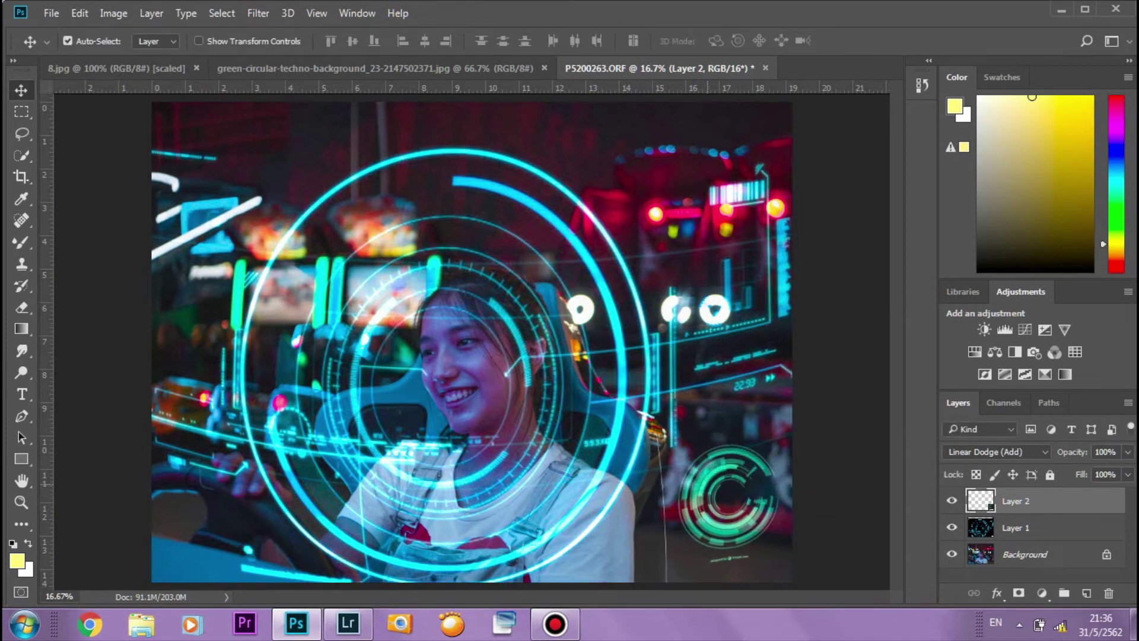
{"action": "key", "text": "e"}
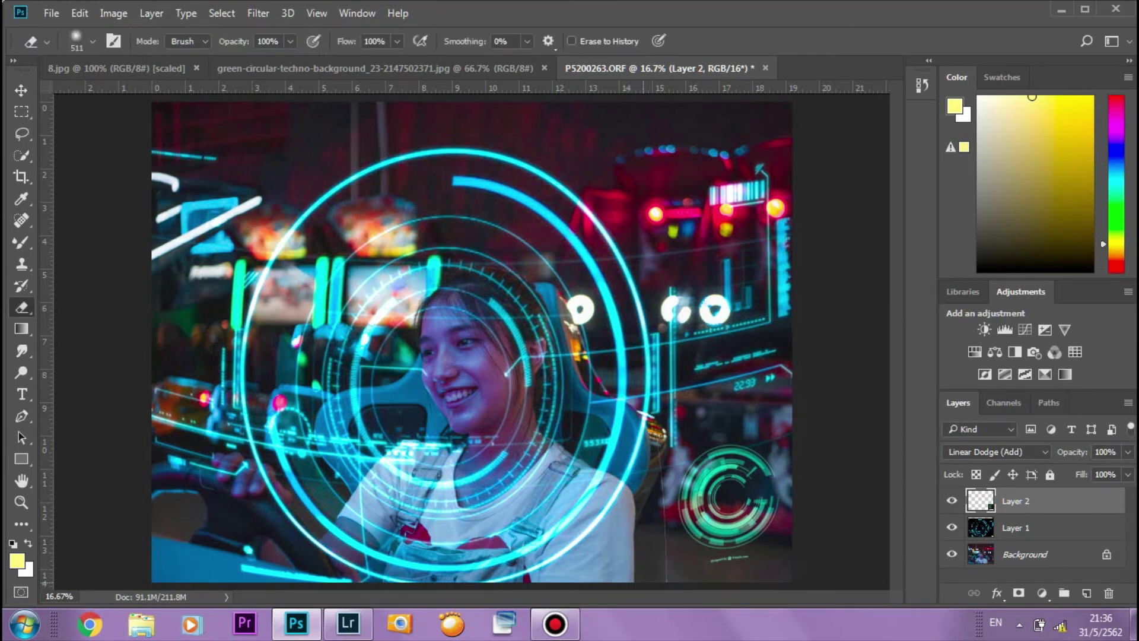
{"action": "key", "text": "v"}
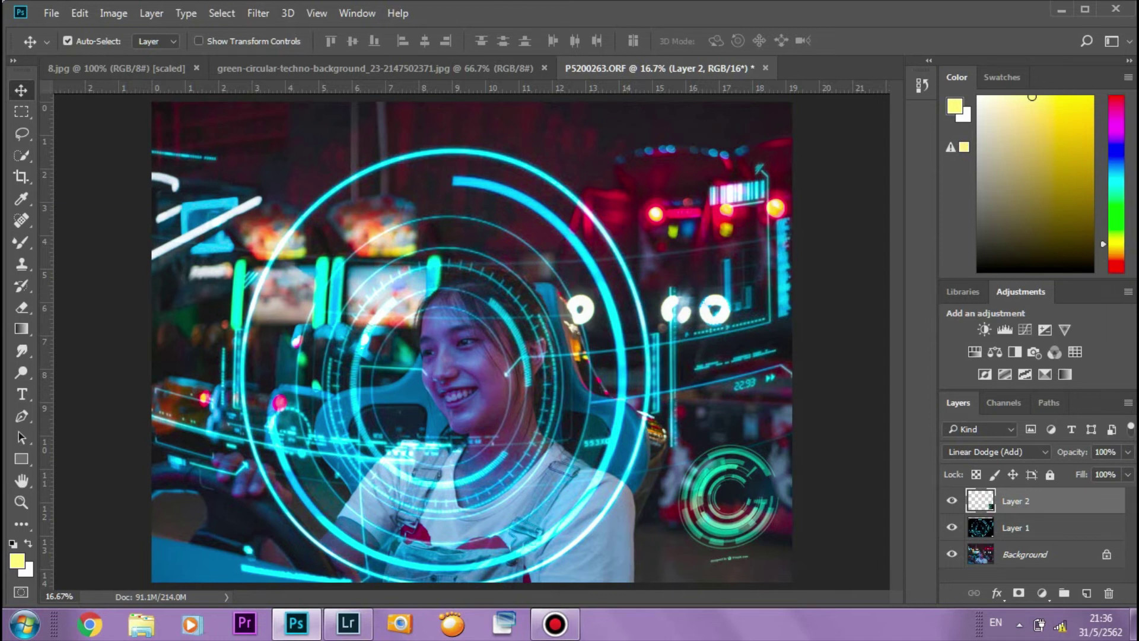
{"action": "left_click", "coordinate": [974, 351]}
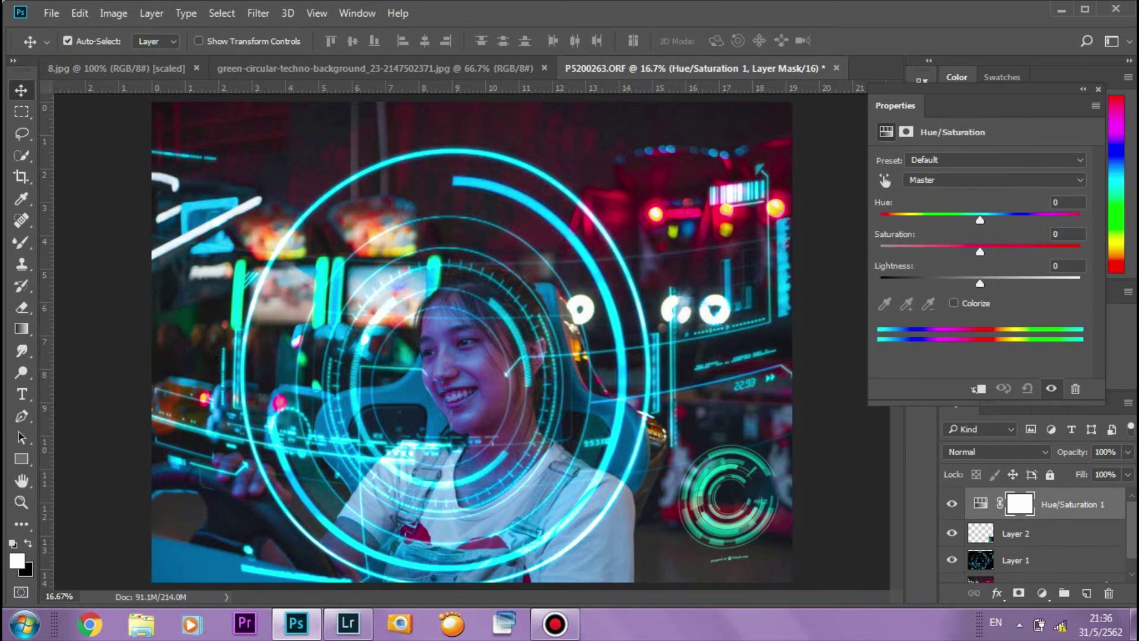
Shift the Hue to about +47 to turn the ring cyan and merge it into Layer 2
{"action": "mouse_move", "coordinate": [980, 220]}
{"action": "left_mouse_down"}
{"action": "mouse_move", "coordinate": [1039, 219]}
{"action": "mouse_move", "coordinate": [1011, 220]}
{"action": "mouse_move", "coordinate": [1025, 220]}
{"action": "left_mouse_up"}
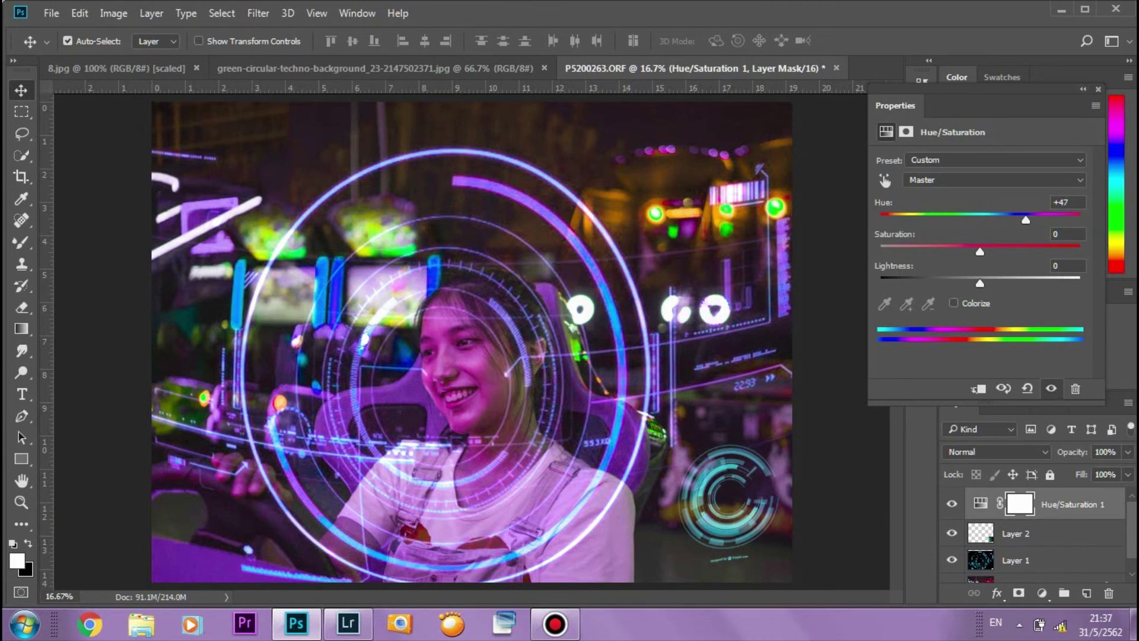
{"action": "left_click", "coordinate": [921, 81]}
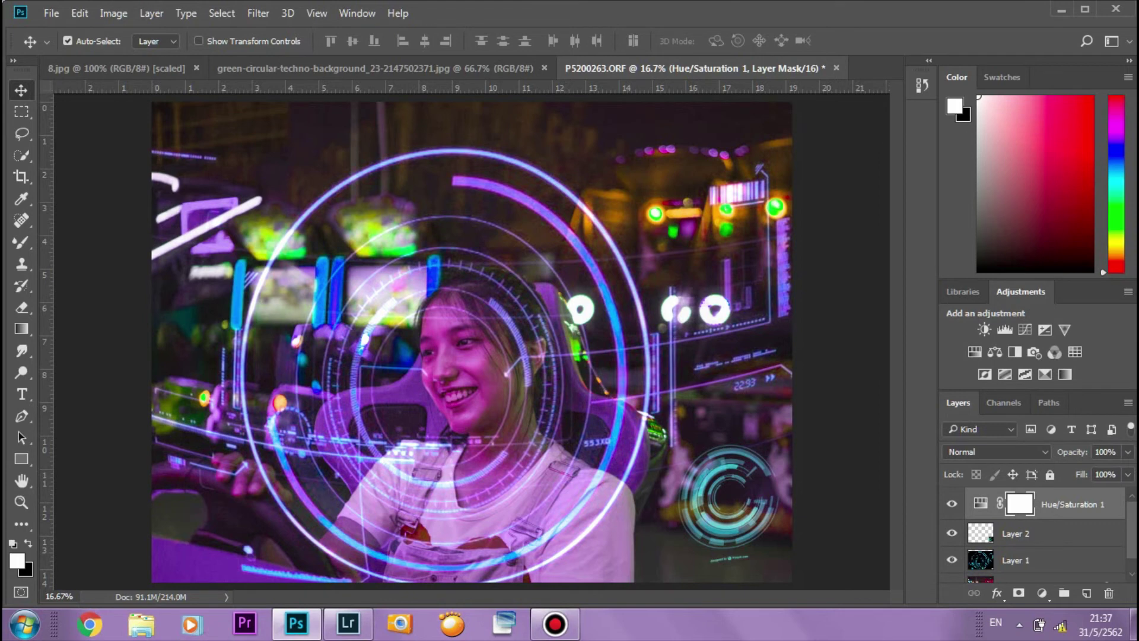
{"action": "right_click", "coordinate": [1071, 504]}
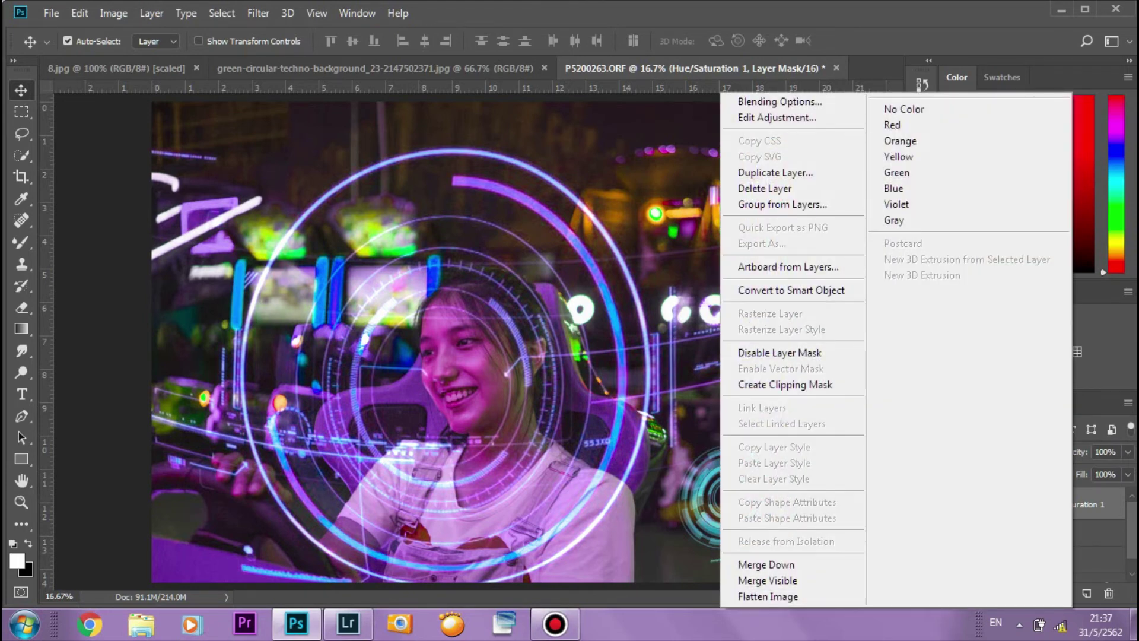
{"action": "left_click", "coordinate": [766, 564]}
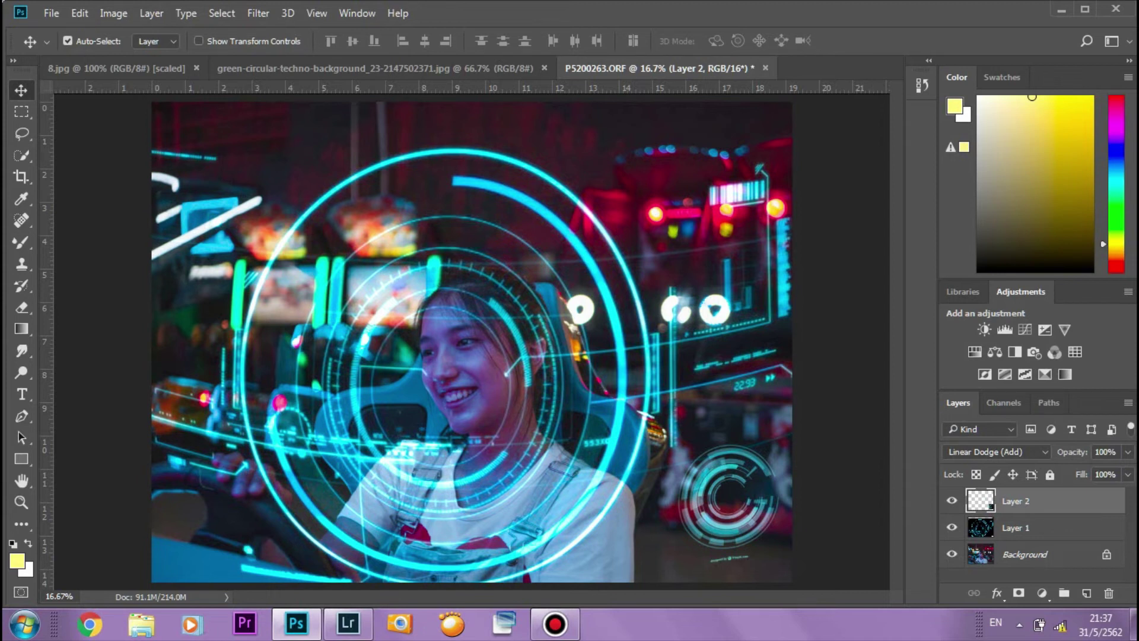
Duplicate the small cyan ring, shrink the copy to ~76% at top right, and nudge the large circles up
{"action": "key", "text": "ctrl+j"}
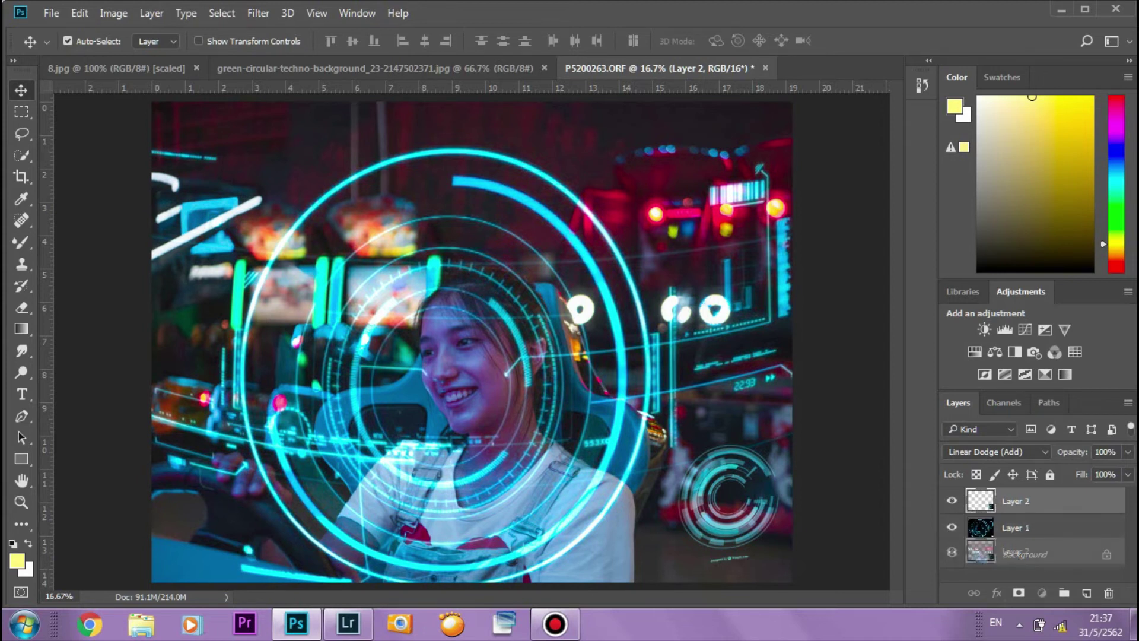
{"action": "left_click_drag", "start_coordinate": [752, 474], "coordinate": [682, 150]}
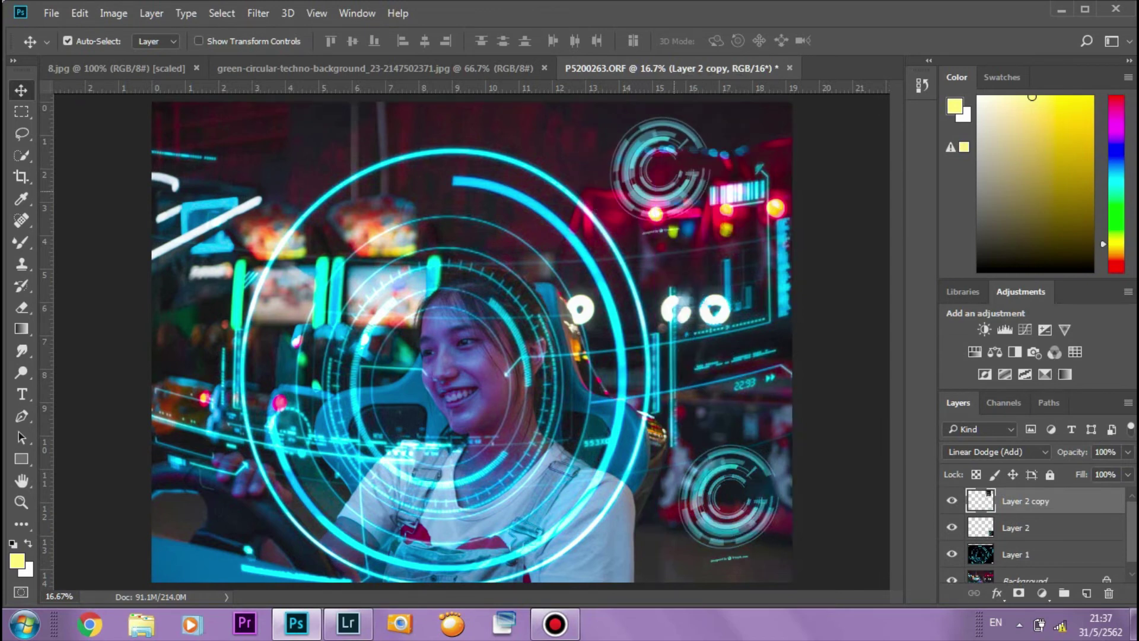
{"action": "key", "text": "ctrl+t"}
{"action": "left_click_drag", "start_coordinate": [723, 102], "coordinate": [690, 139]}
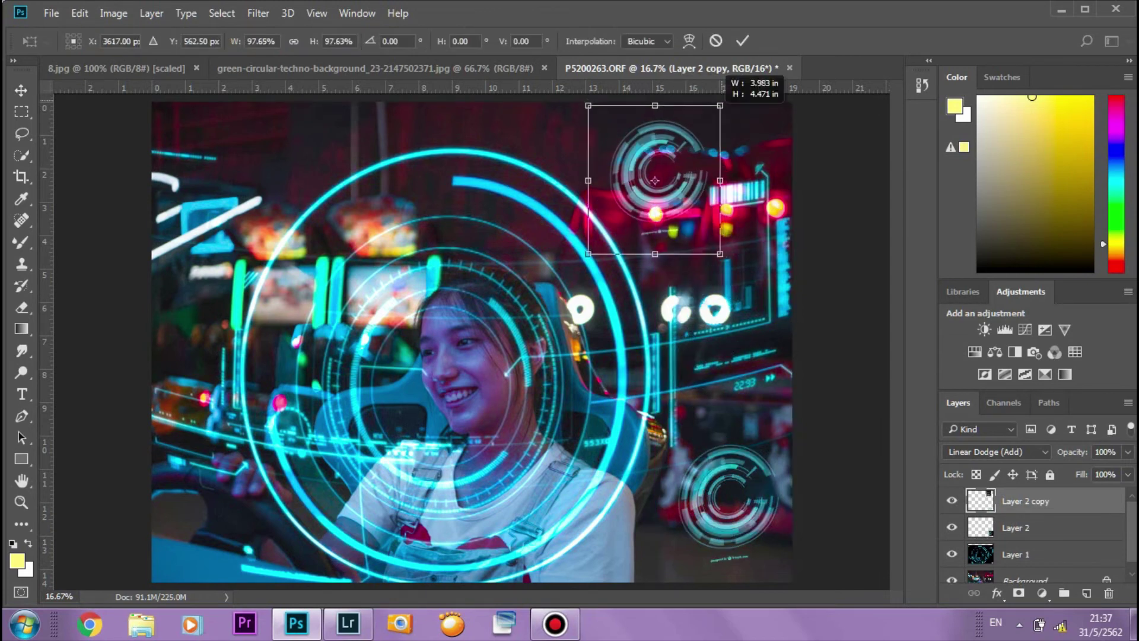
{"action": "left_click_drag", "start_coordinate": [640, 197], "coordinate": [656, 199]}
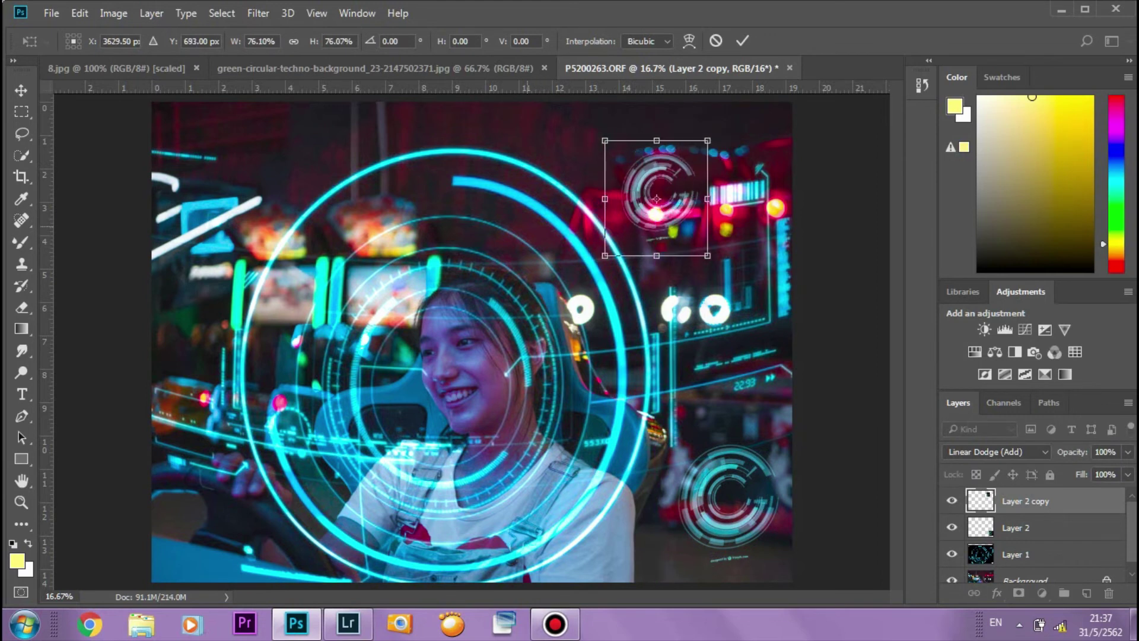
{"action": "key", "text": "v"}
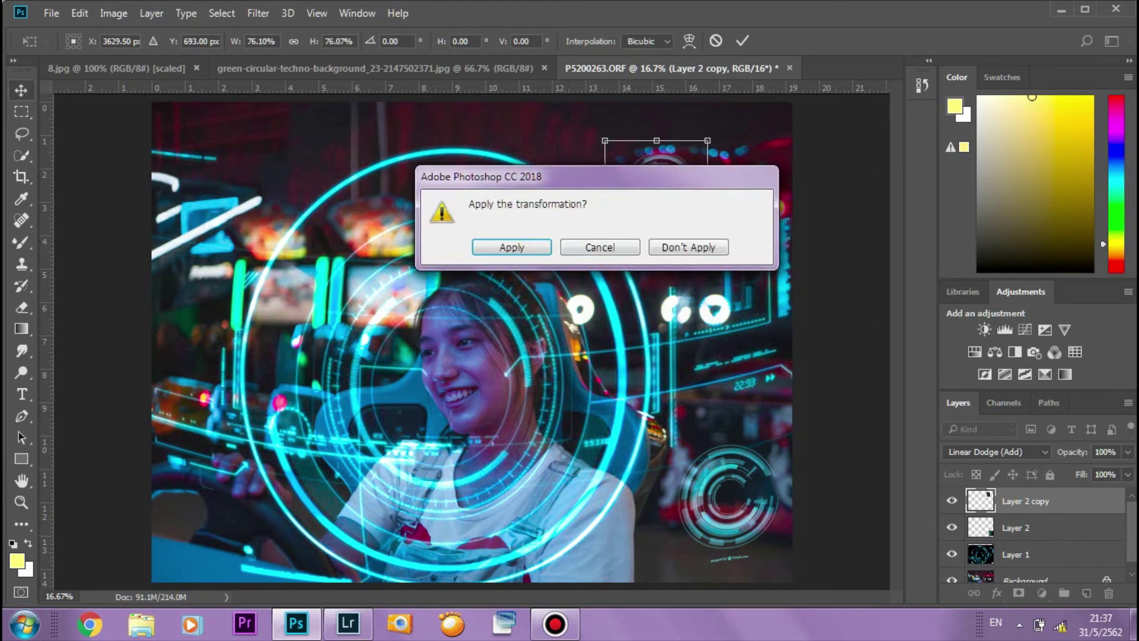
{"action": "key", "text": "Return"}
{"action": "left_click_drag", "start_coordinate": [578, 217], "coordinate": [588, 225]}
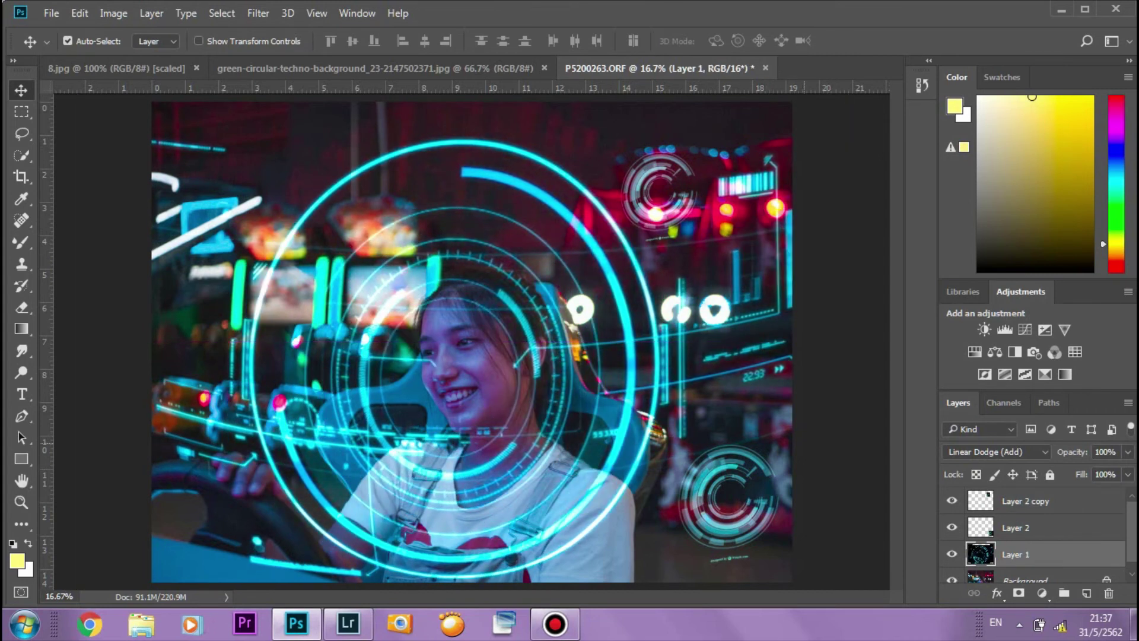
Select the Layer 2 copy ring layer and bring up its layer options
{"action": "left_click", "coordinate": [884, 436]}
{"action": "left_click", "coordinate": [1020, 501]}
{"action": "right_click", "coordinate": [1020, 501]}
{"action": "key", "text": "Escape"}
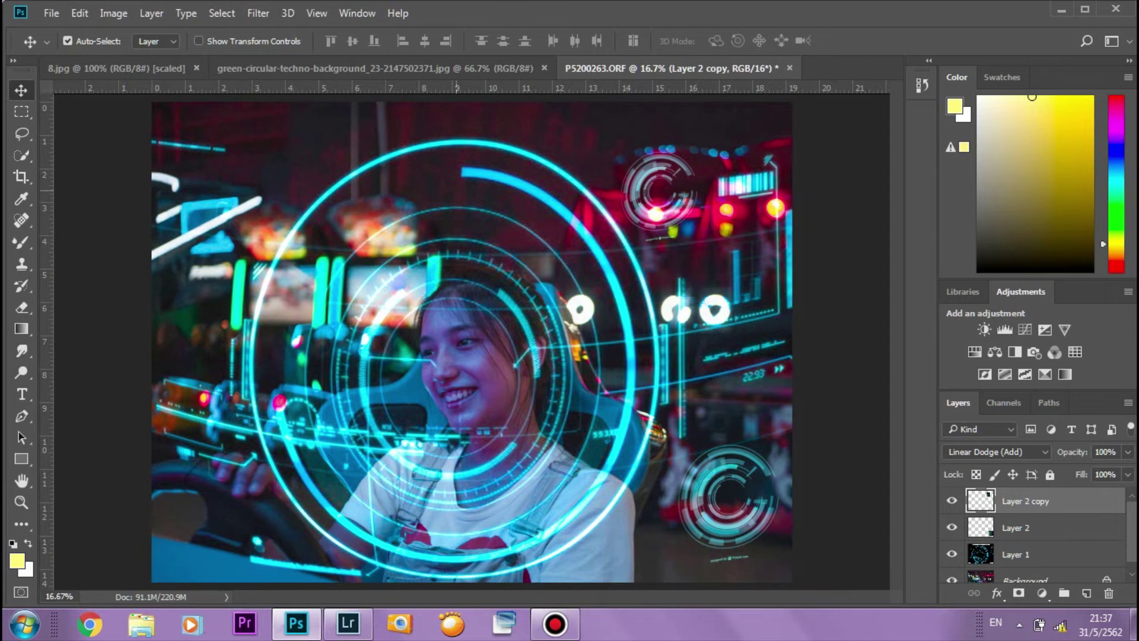
{"action": "left_click", "coordinate": [1016, 554]}
{"action": "left_click", "coordinate": [1016, 554], "text": "ctrl"}
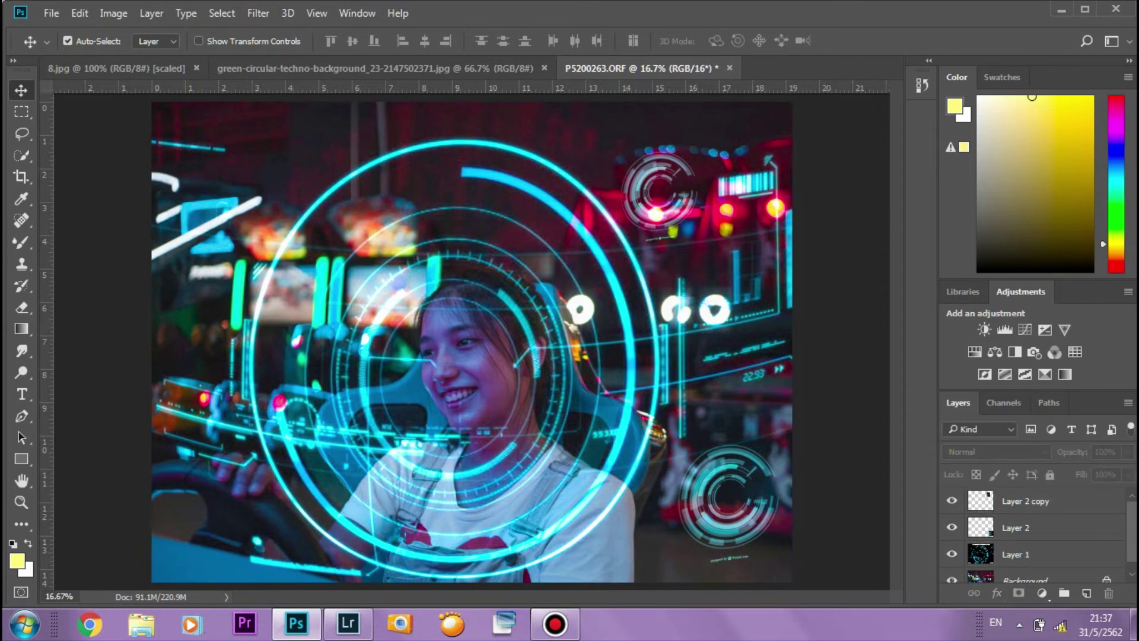
{"action": "right_click", "coordinate": [1023, 500]}
{"action": "key", "text": "Escape"}
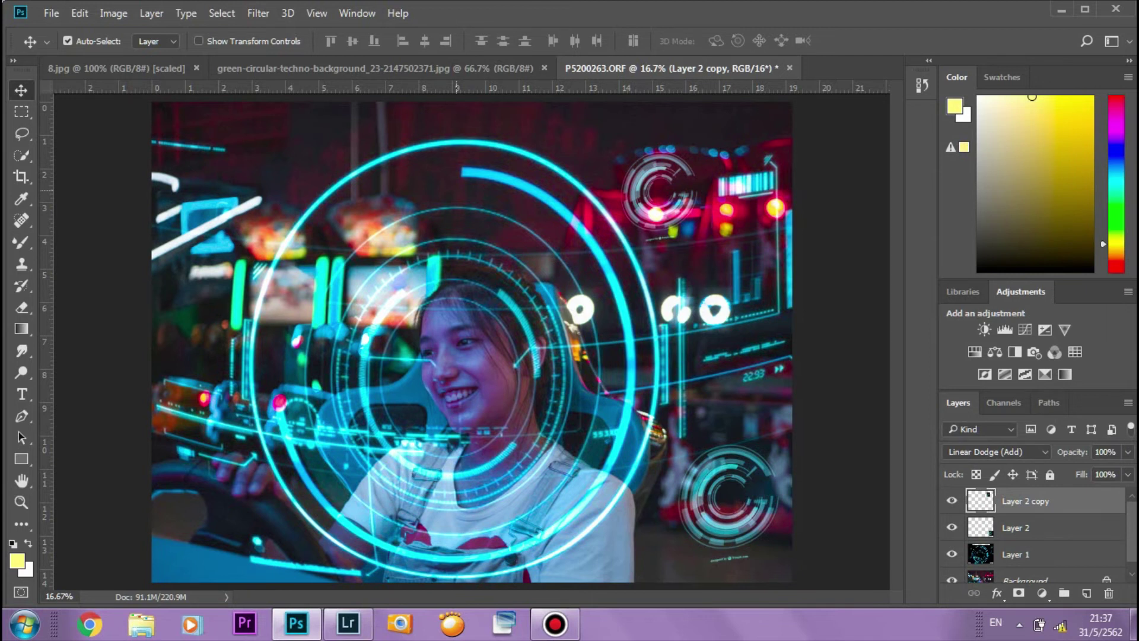
Merge the ring copy into Layer 2, undo a stray Background merge, then merge into Layer 1
{"action": "right_click", "coordinate": [1082, 500]}
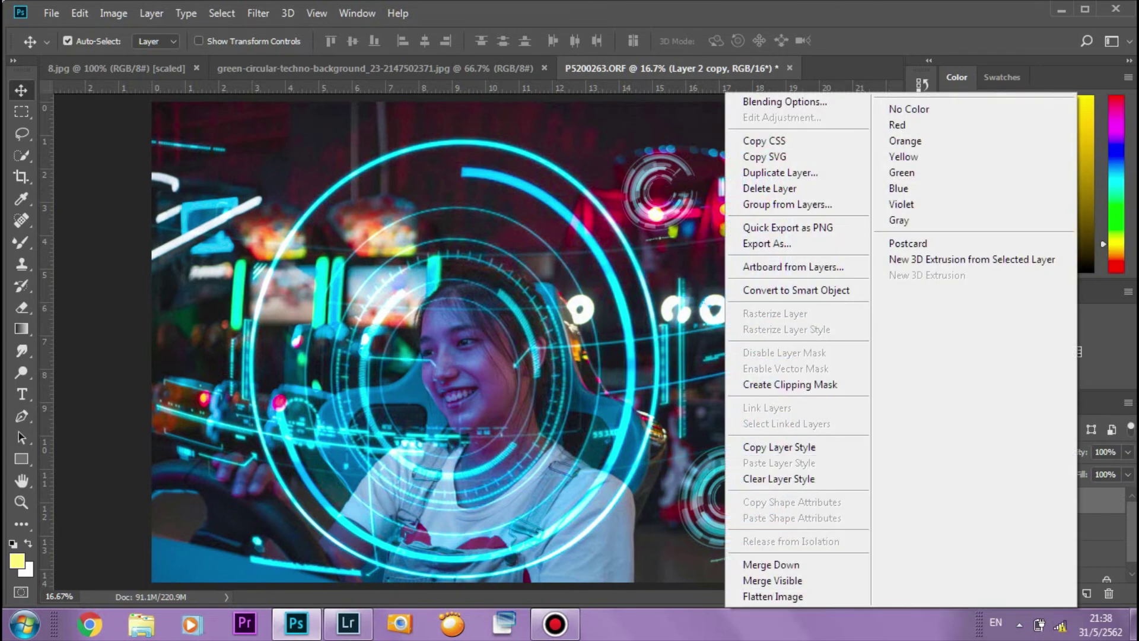
{"action": "left_click", "coordinate": [771, 564]}
{"action": "right_click", "coordinate": [1008, 522]}
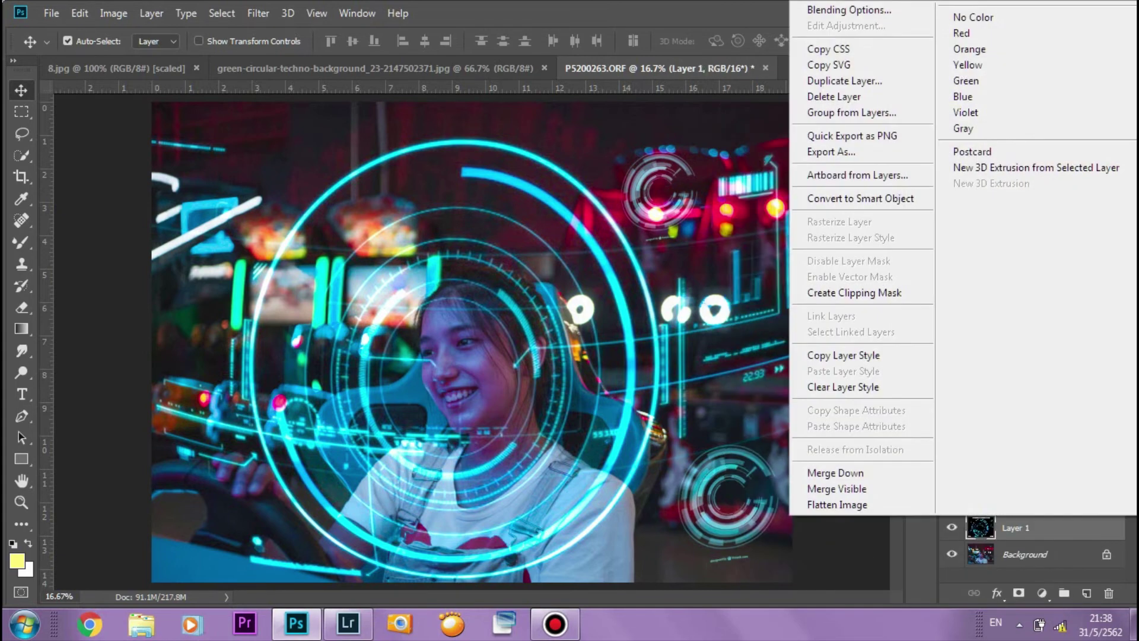
{"action": "left_click", "coordinate": [835, 472]}
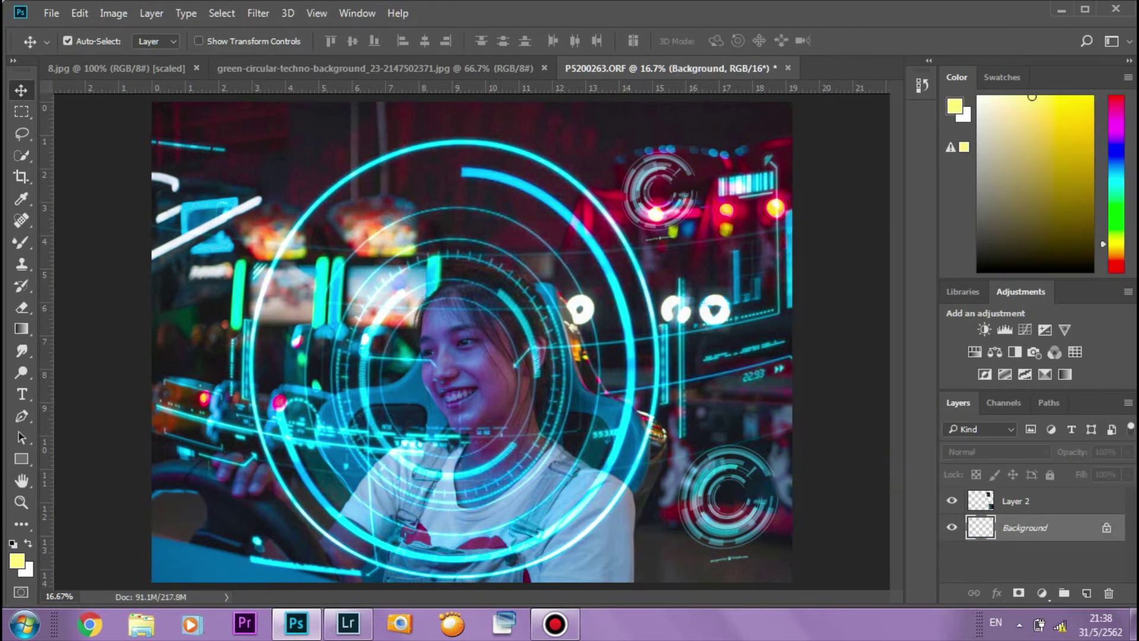
{"action": "key", "text": "ctrl+z"}
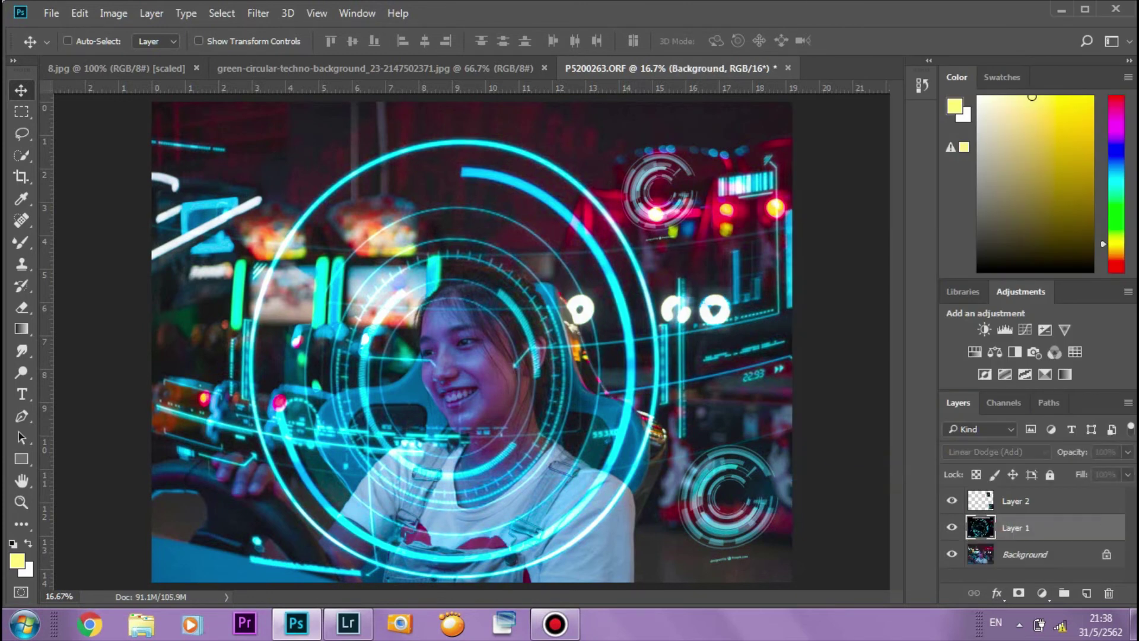
{"action": "left_click", "coordinate": [1015, 500]}
{"action": "right_click", "coordinate": [1016, 501]}
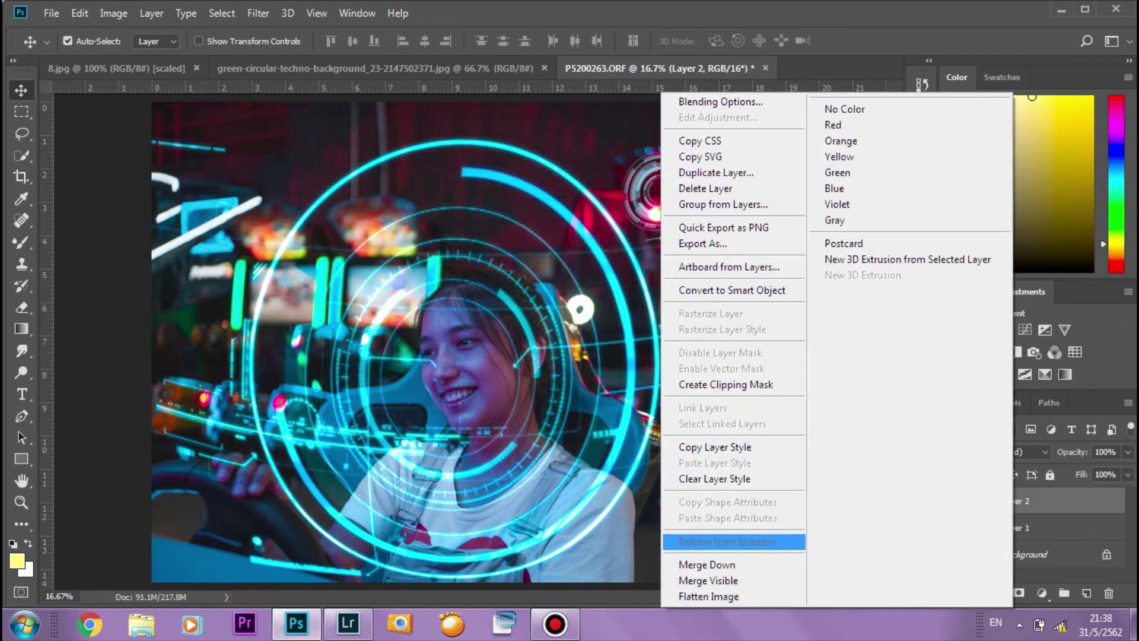
{"action": "left_click", "coordinate": [700, 561]}
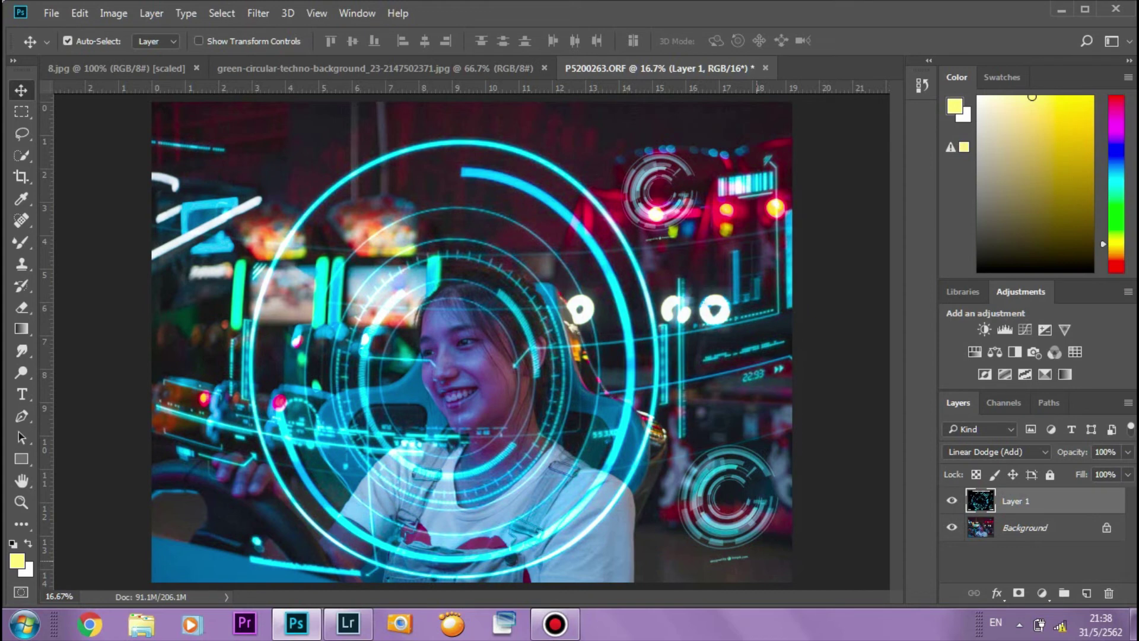
{"action": "left_click", "coordinate": [258, 13]}
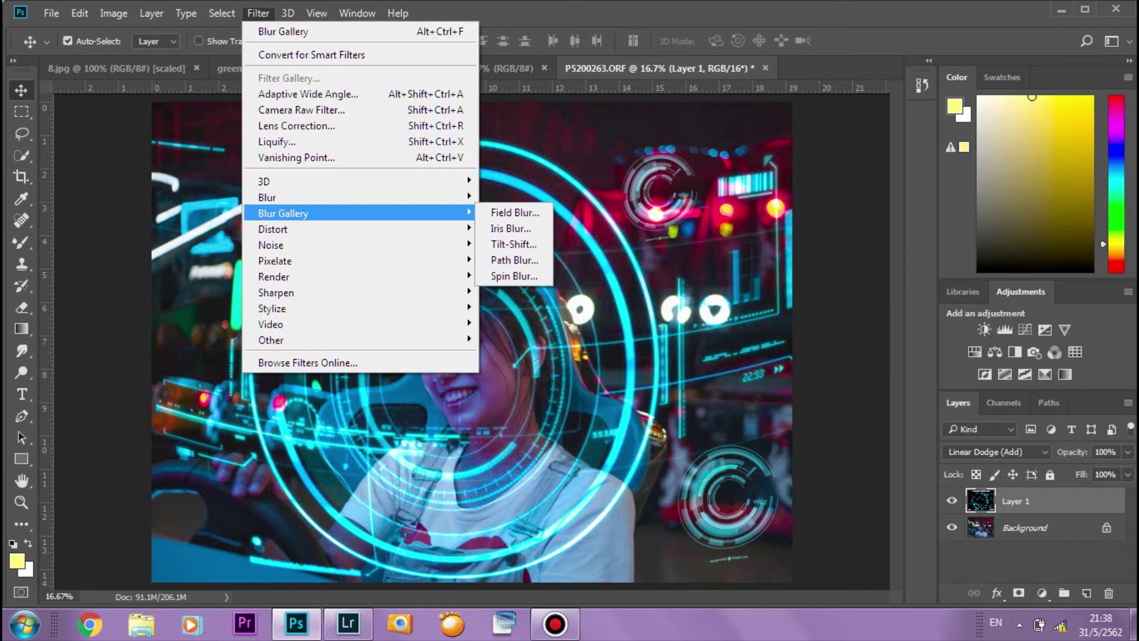
Apply a 15 px Field Blur to the merged HUD ring layer
{"action": "left_click", "coordinate": [514, 212]}
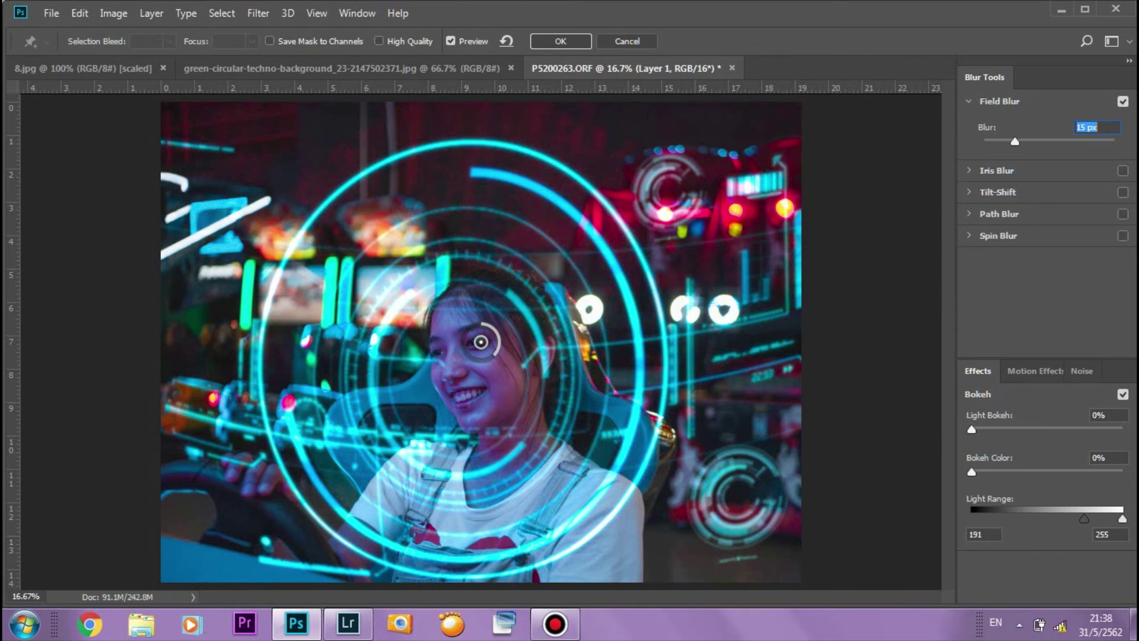
{"action": "key", "text": "Return"}
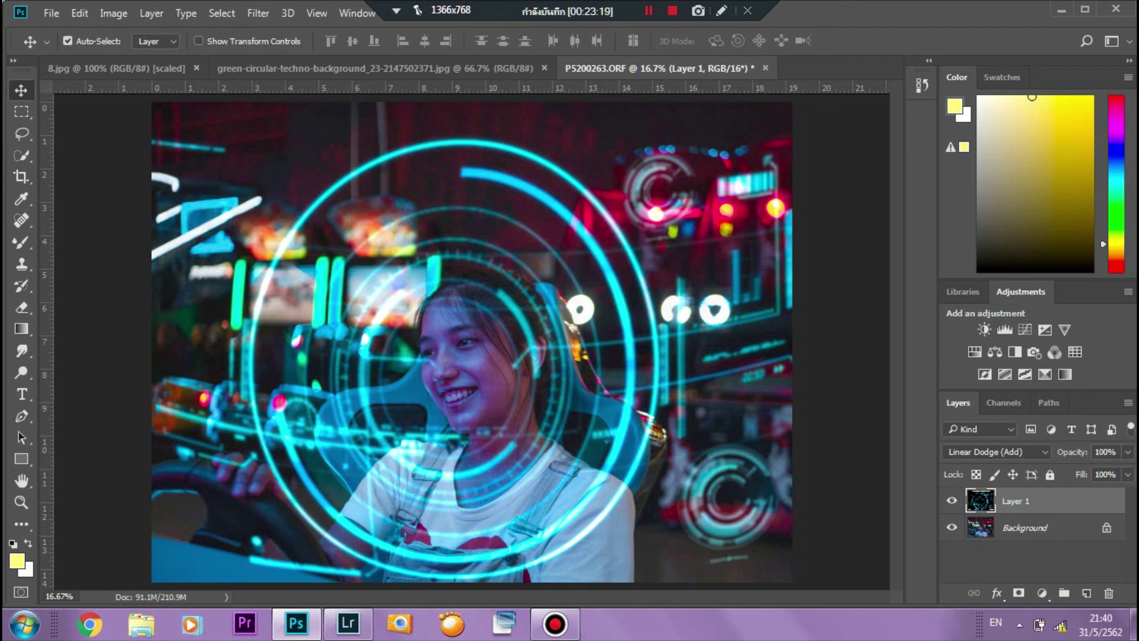
{"action": "key", "text": "shift+F12"}
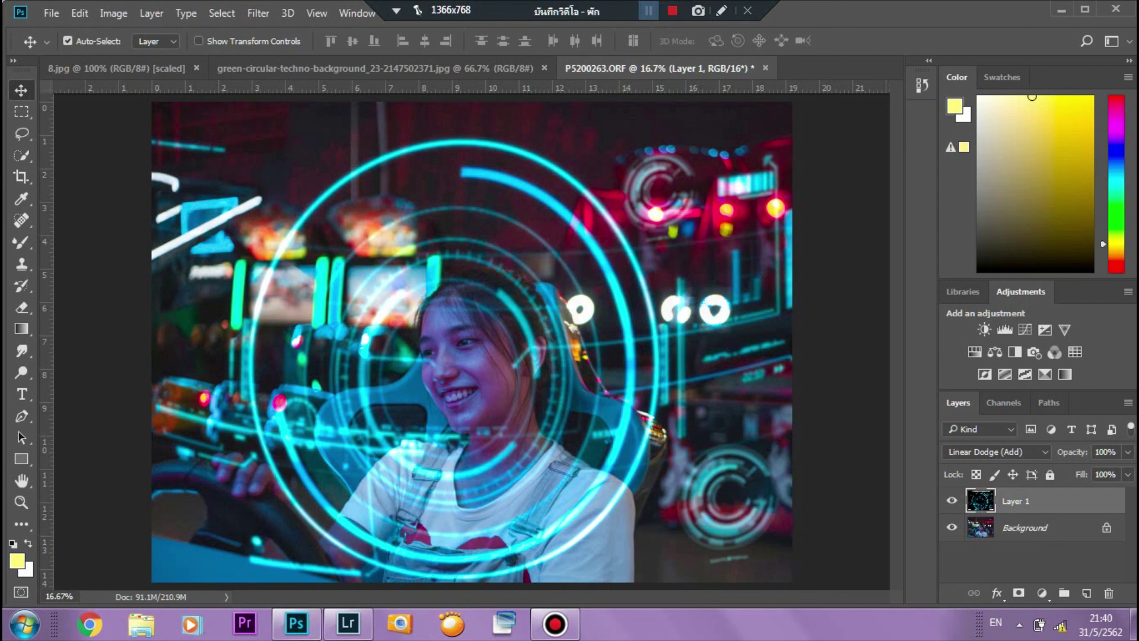